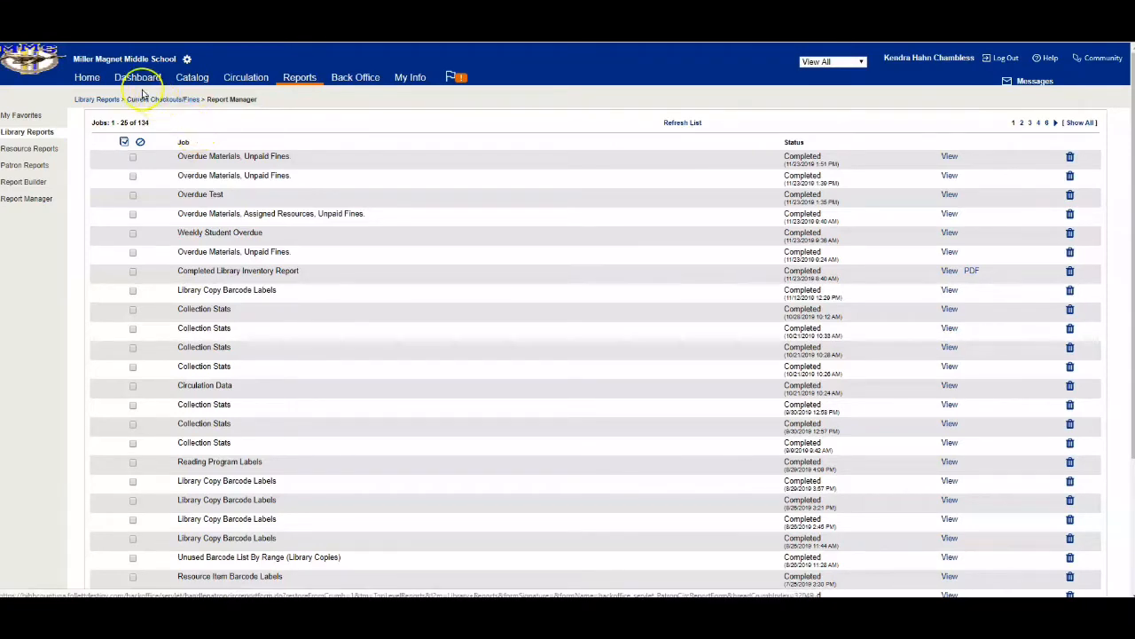
Open the Current Checkouts/Fines report from the library reports
click(301, 80)
click(296, 79)
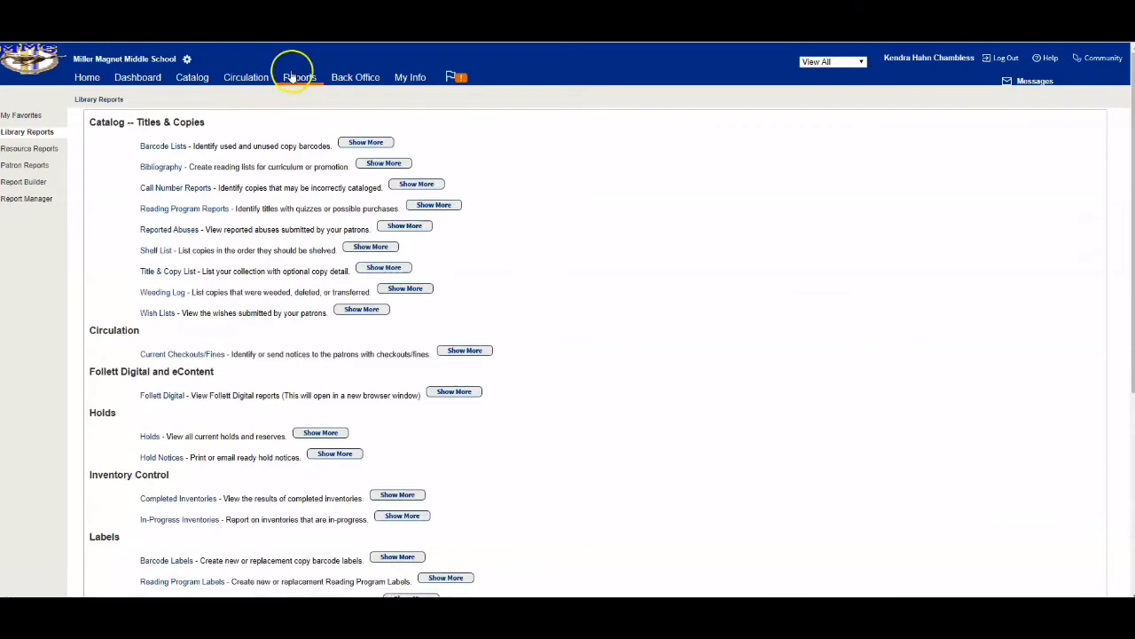
click(35, 140)
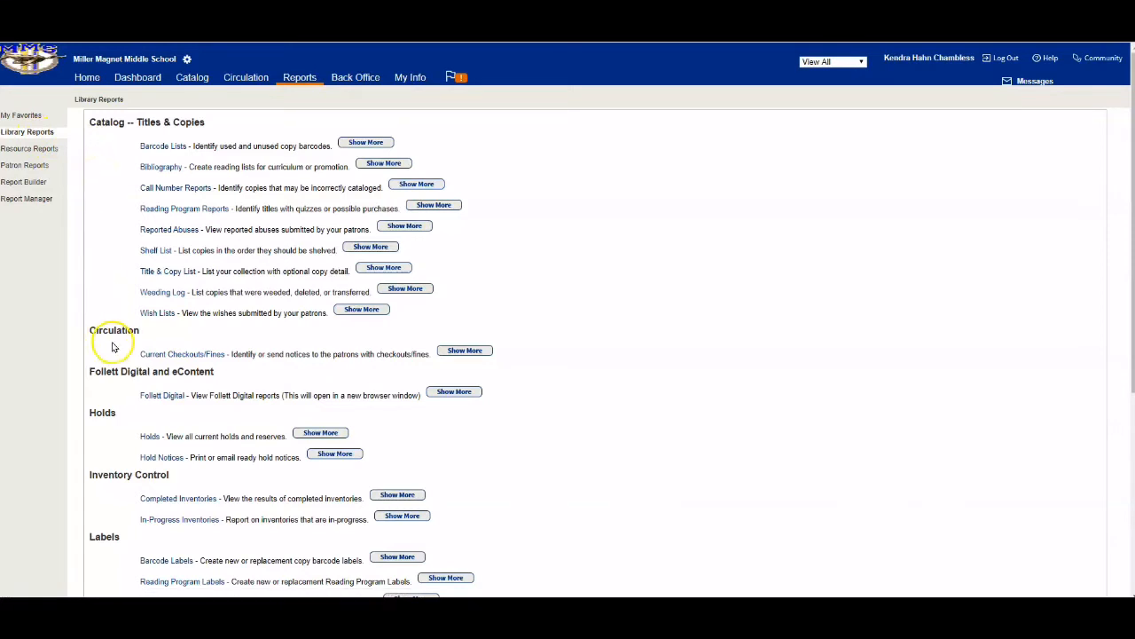
click(187, 356)
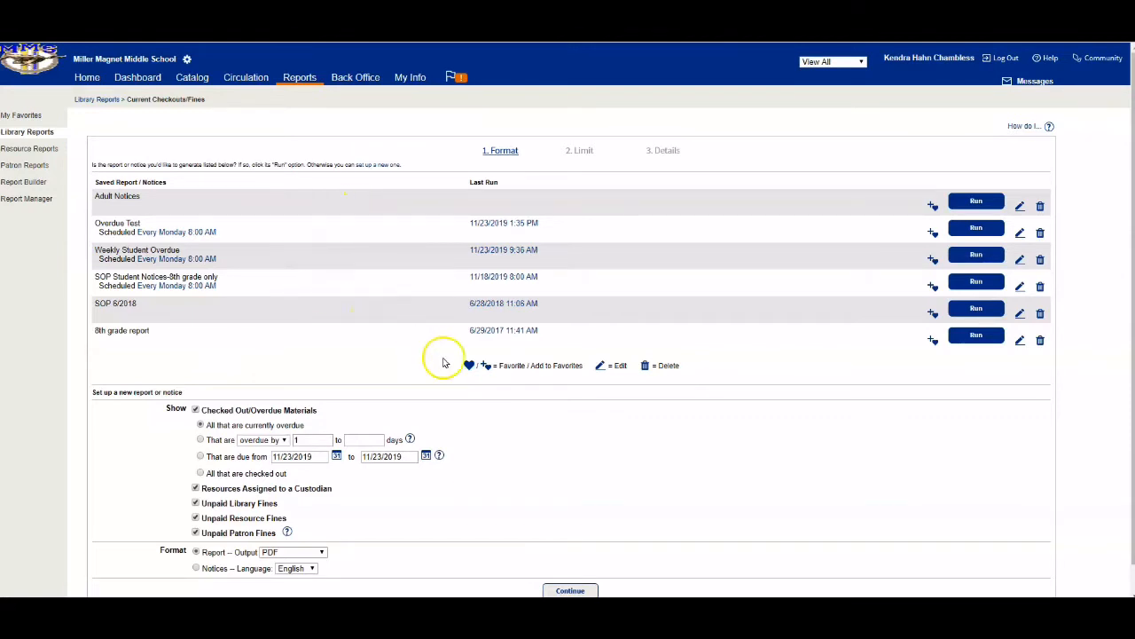
Set up a new report without resources assigned to a custodian or unpaid resource fines, keep PDF output, and continue to the limits
scroll(521, 453, down, 2)
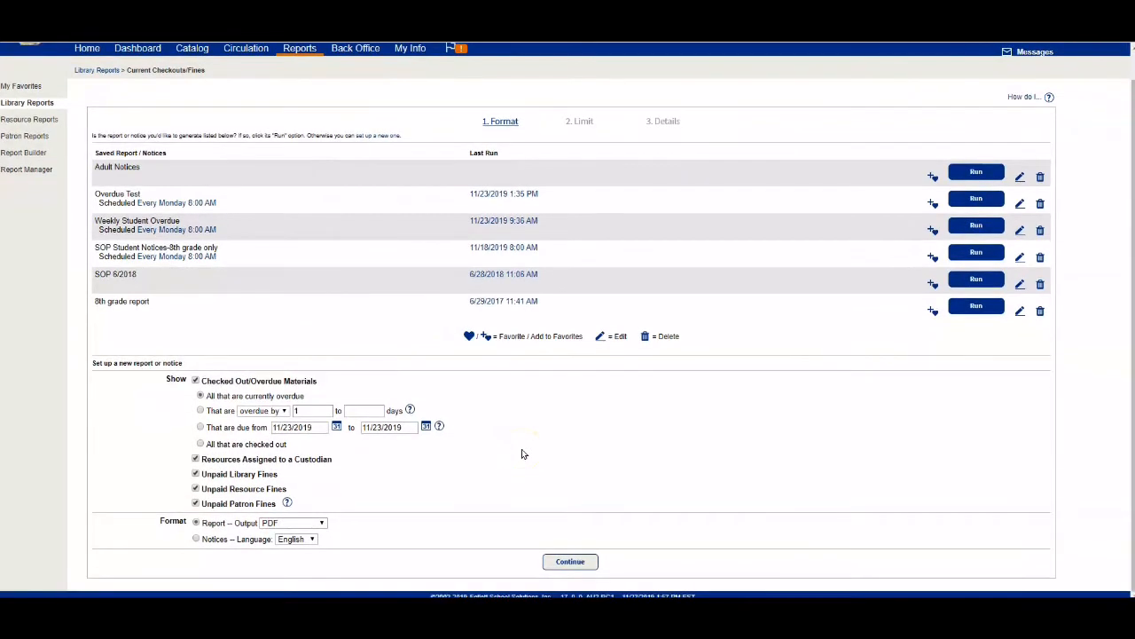
scroll(521, 453, up, 2)
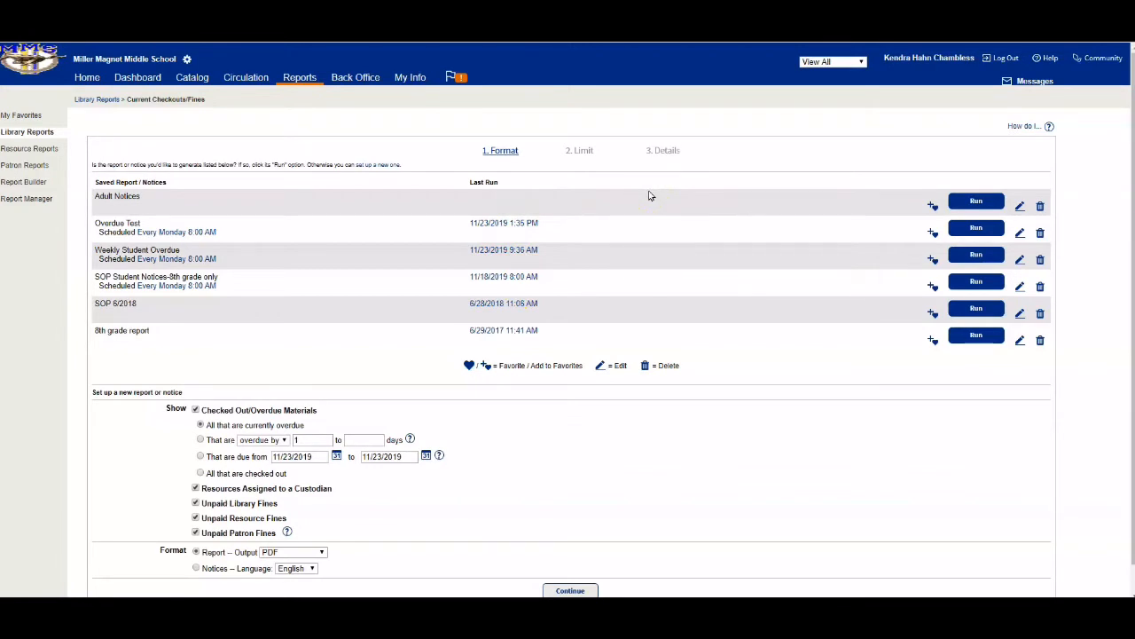
scroll(648, 195, down, 1)
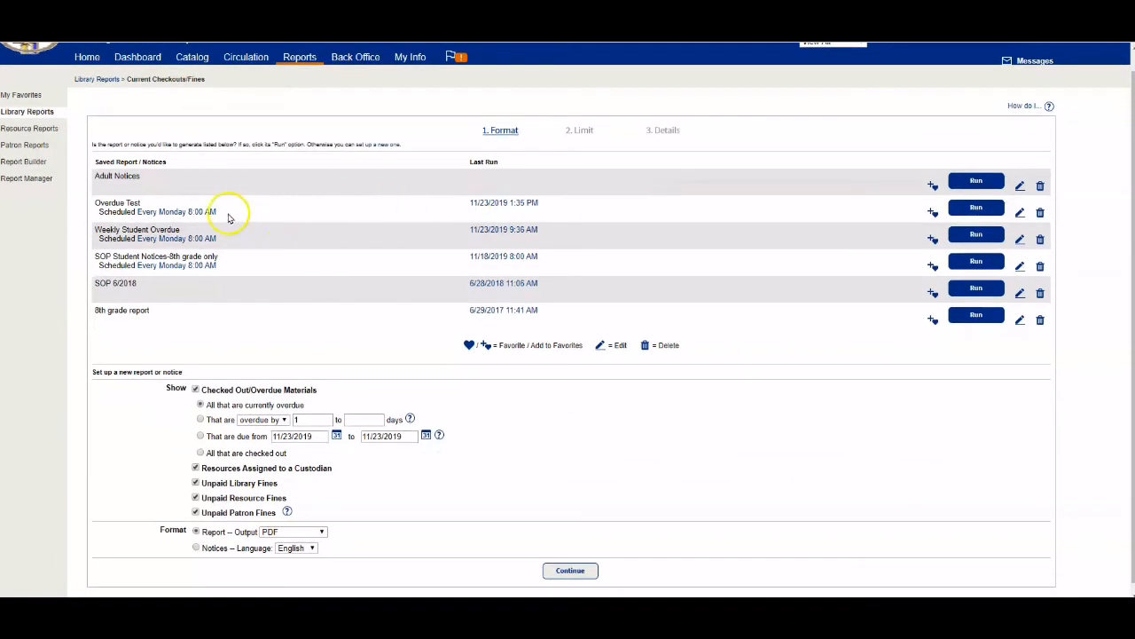
scroll(228, 217, down, 1)
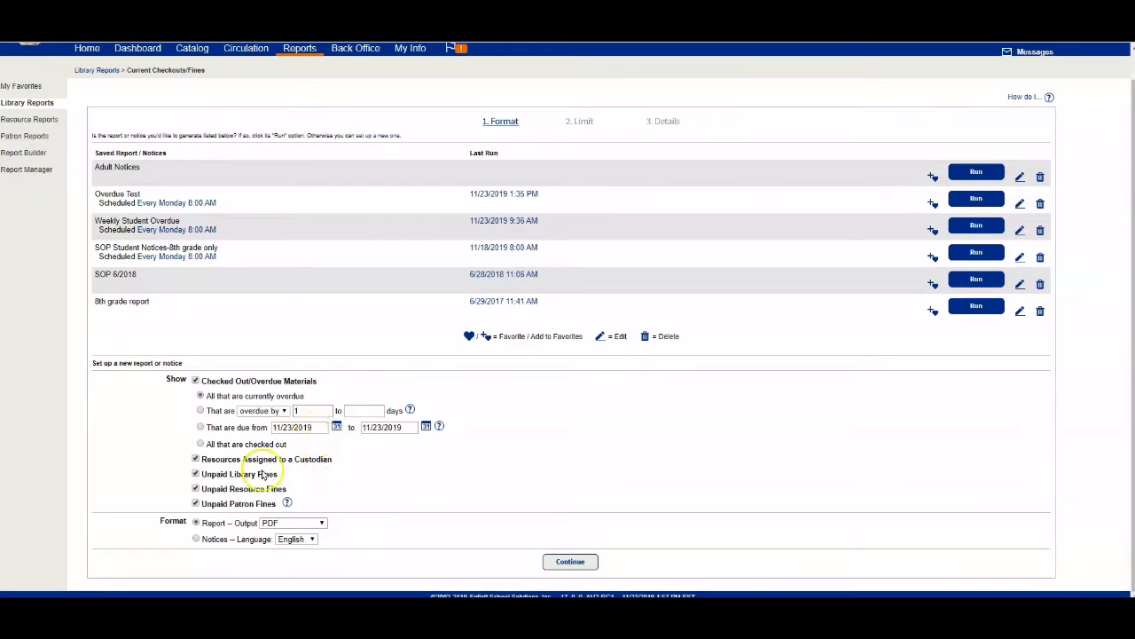
click(196, 459)
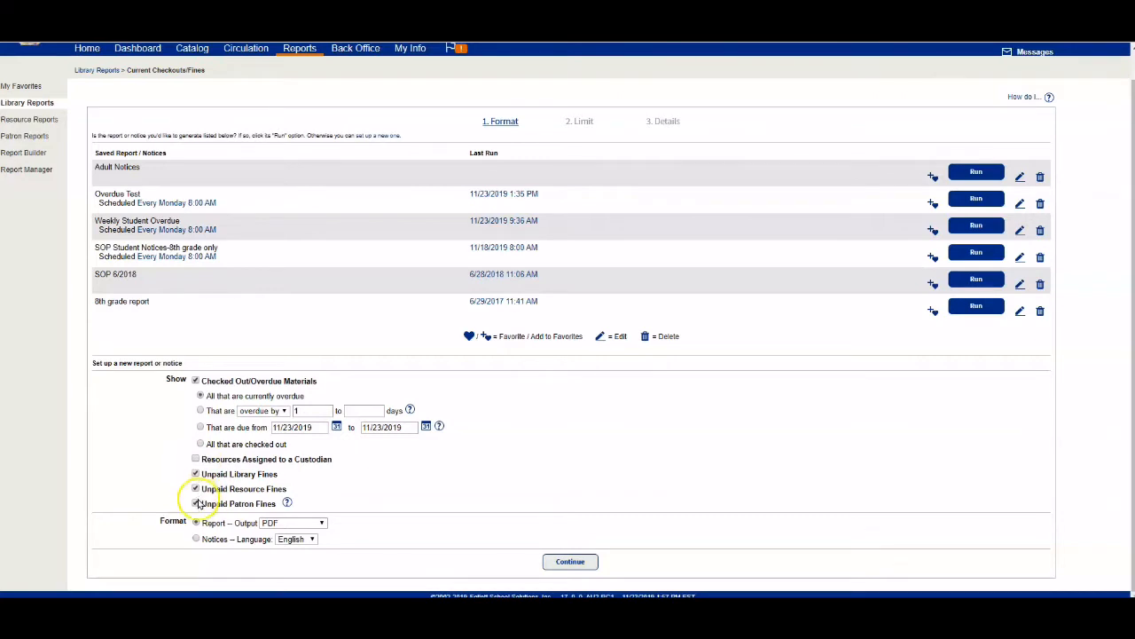
click(196, 489)
click(313, 523)
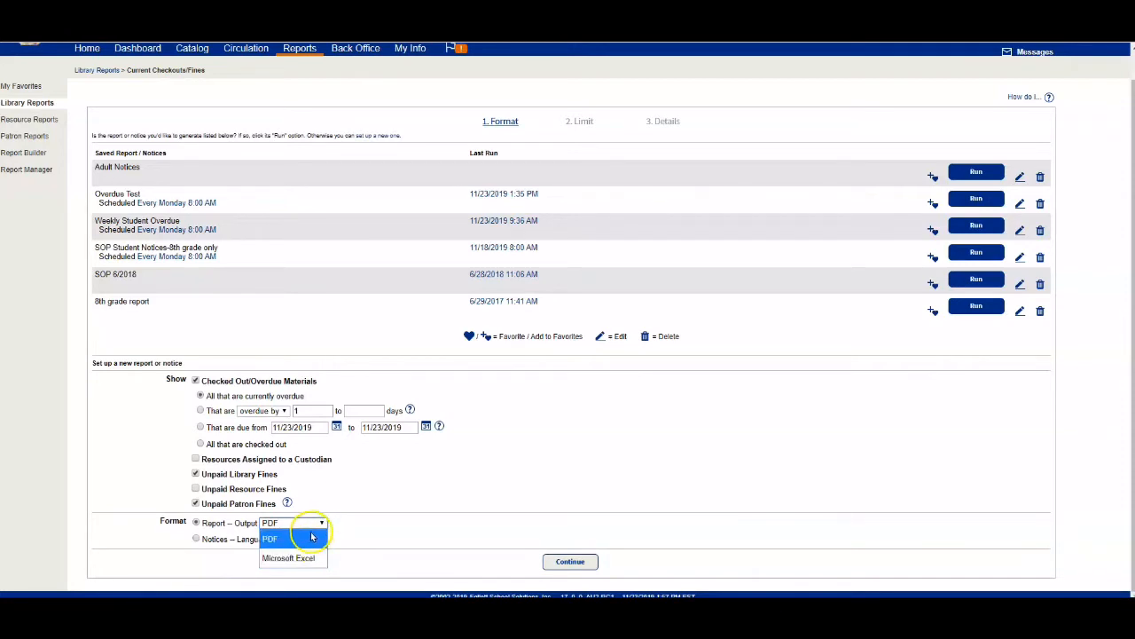
click(309, 538)
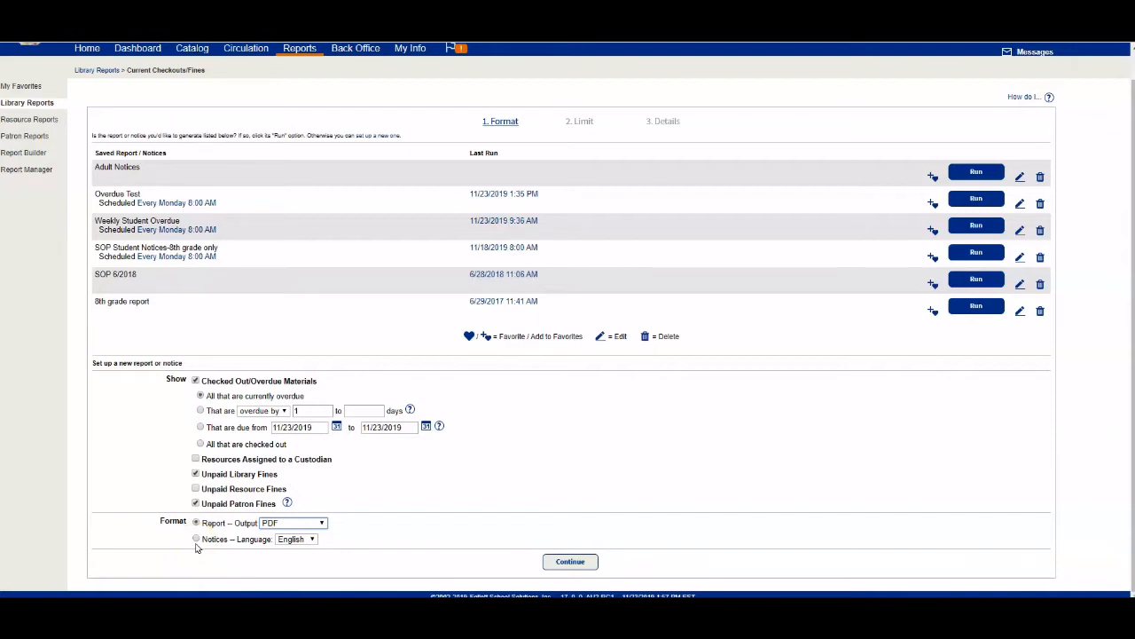
click(570, 564)
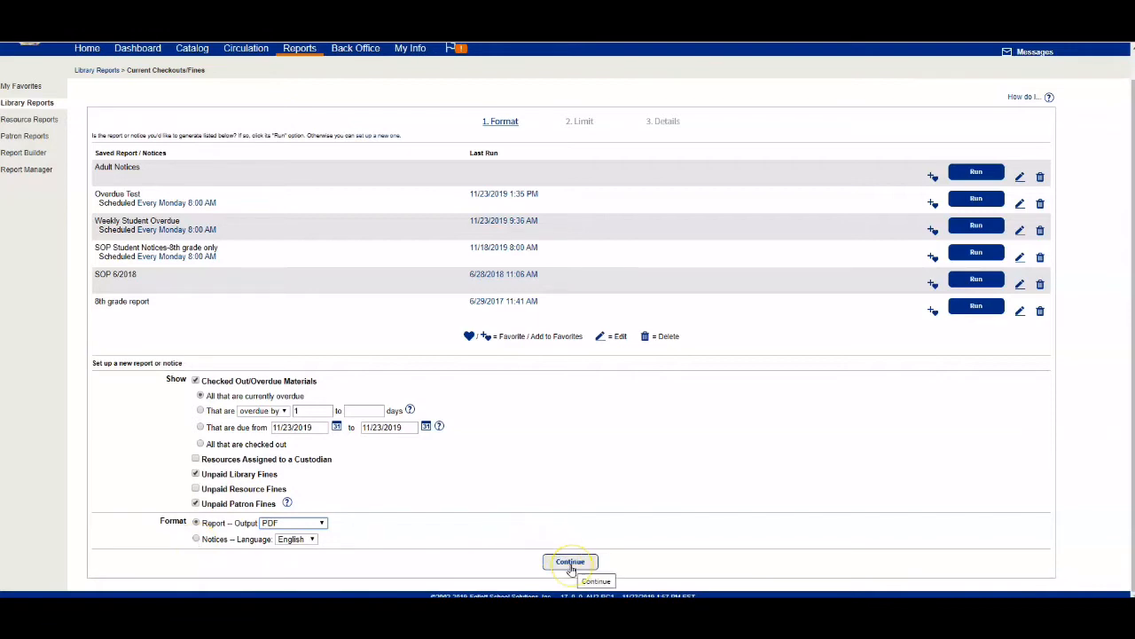
click(570, 566)
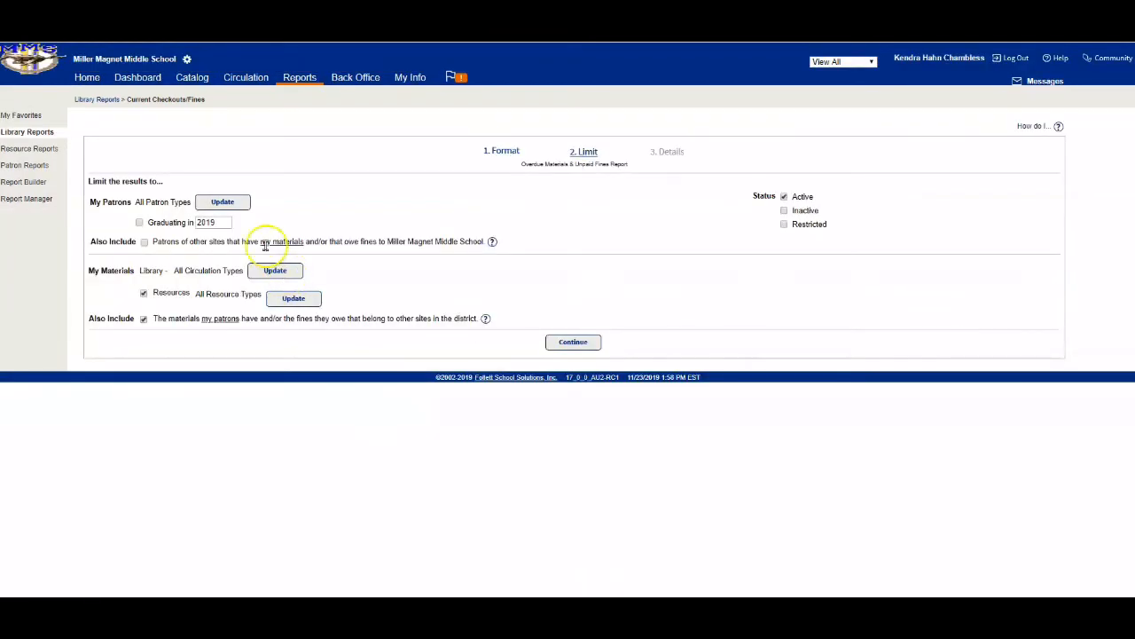
Keep all patron types selected and limit the report to patrons graduating in 2024
click(222, 201)
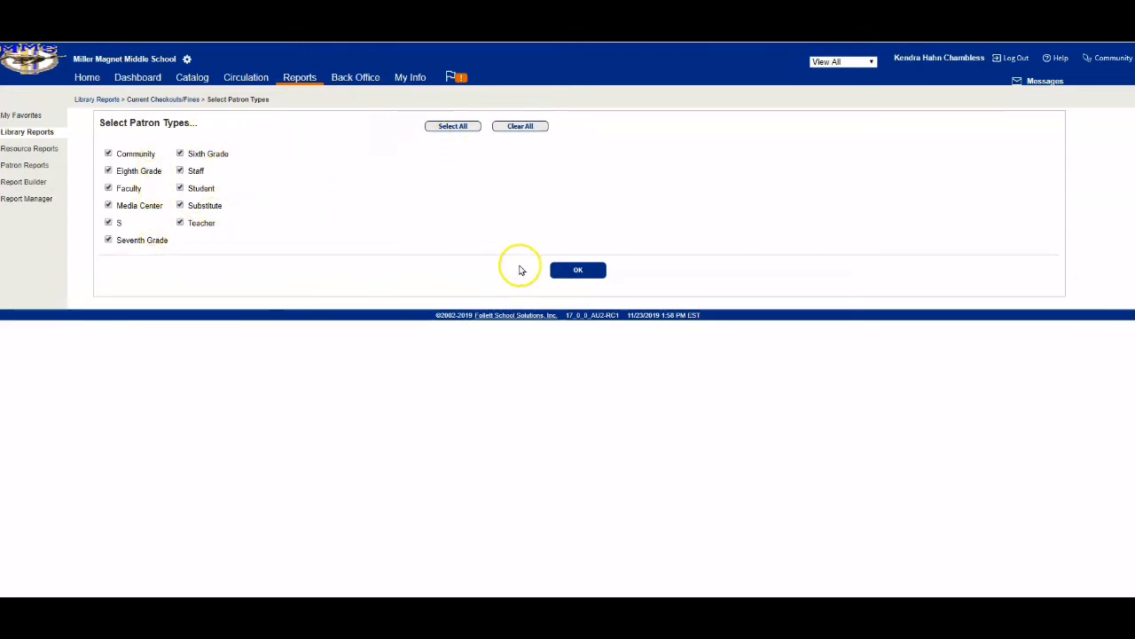
click(569, 269)
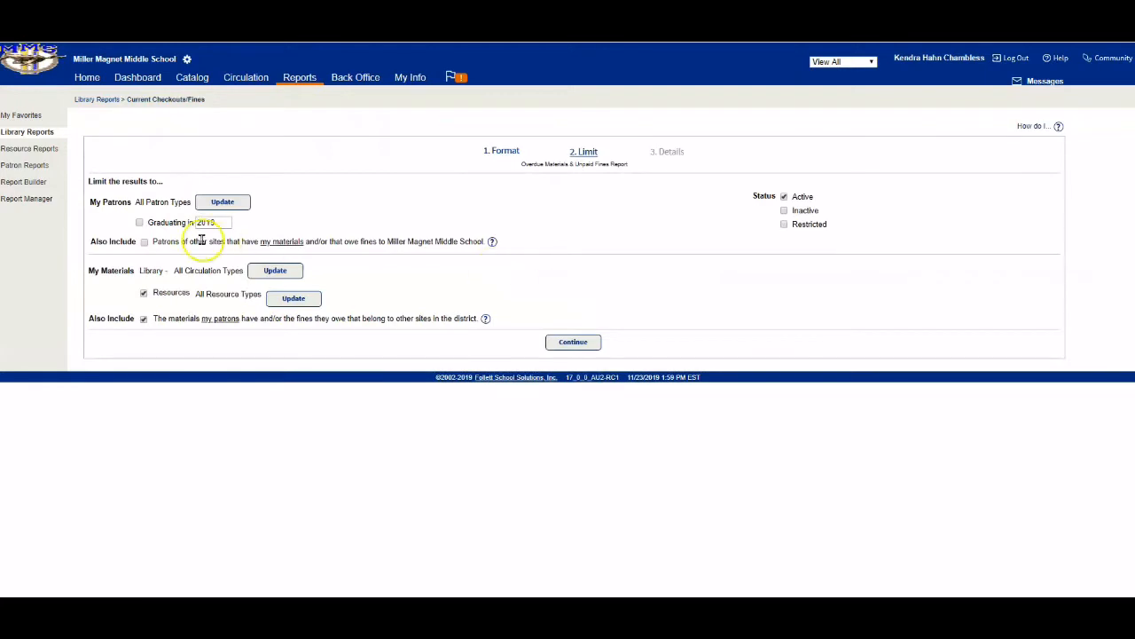
click(140, 219)
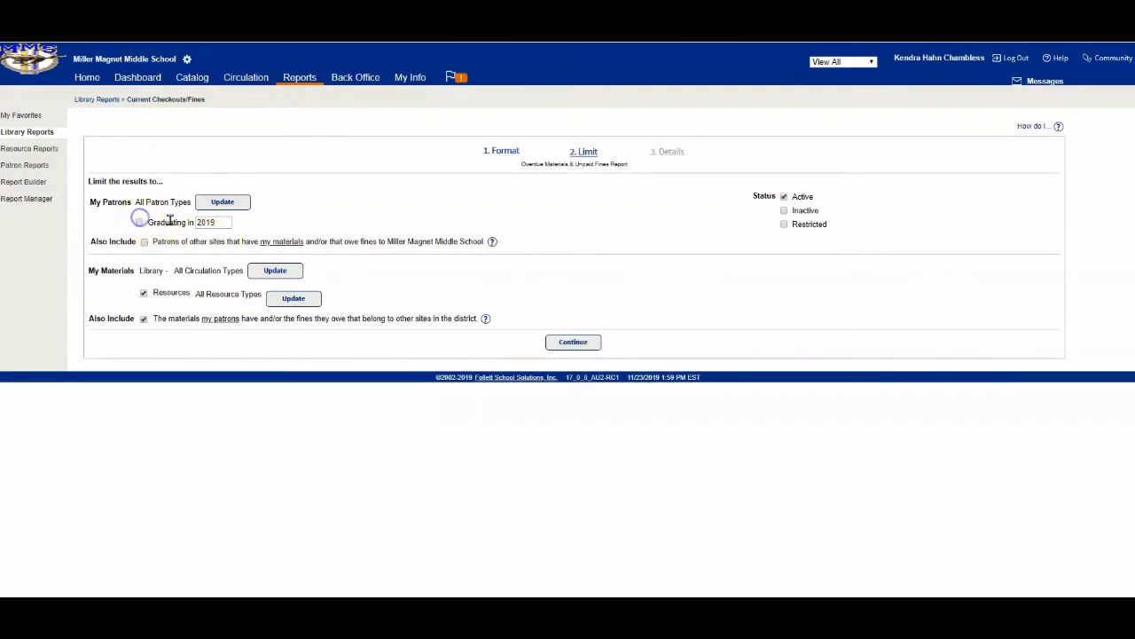
click(138, 222)
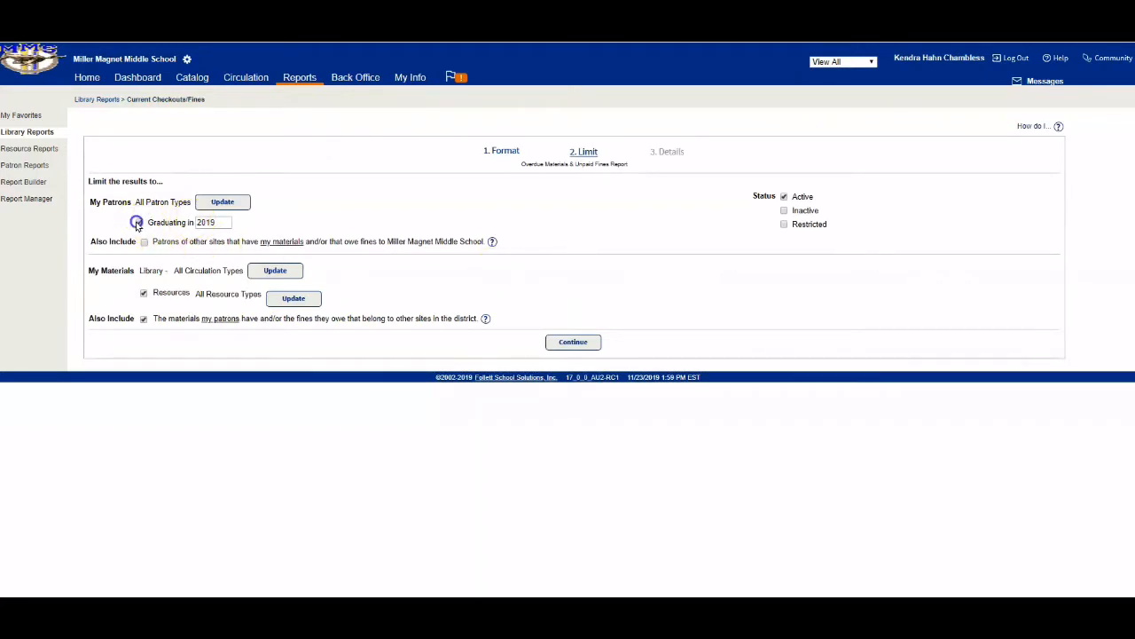
click(222, 223)
key(BackSpace)
key(BackSpace)
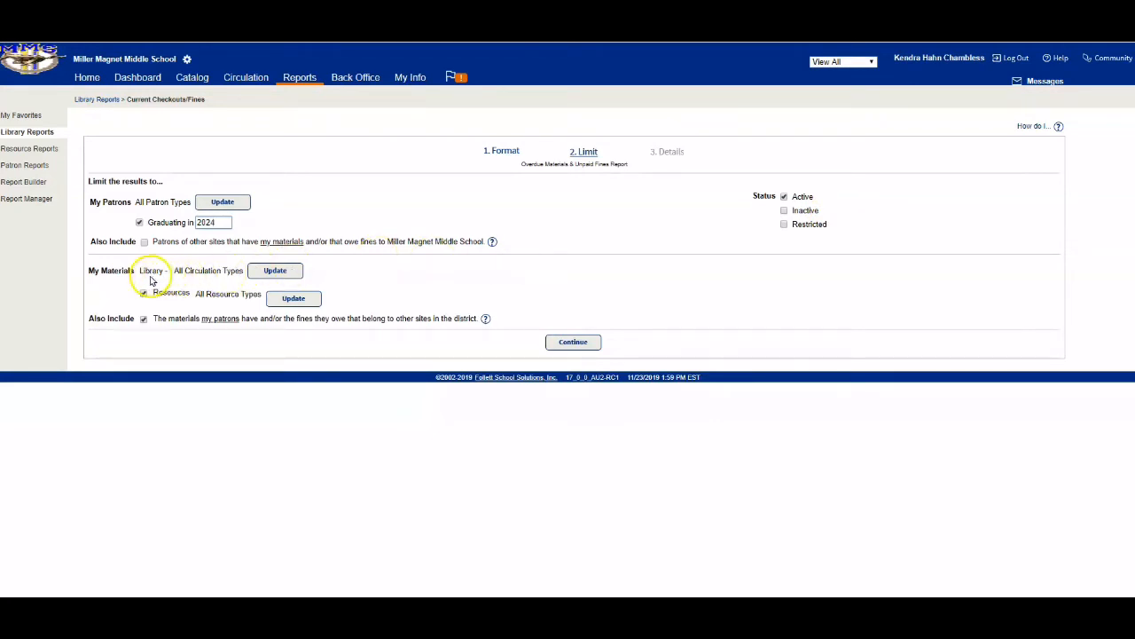
Clear all circulation types for the library materials and select only the ten number ranges from 000-099 to 900-999
click(274, 271)
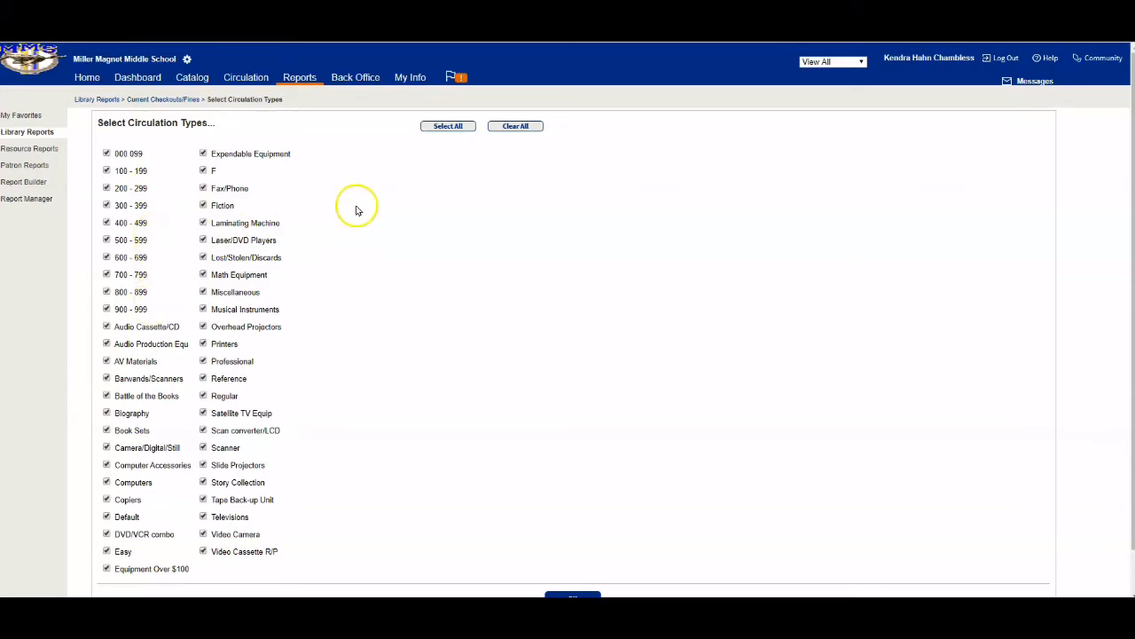
click(518, 126)
click(107, 154)
click(106, 171)
click(106, 188)
click(107, 205)
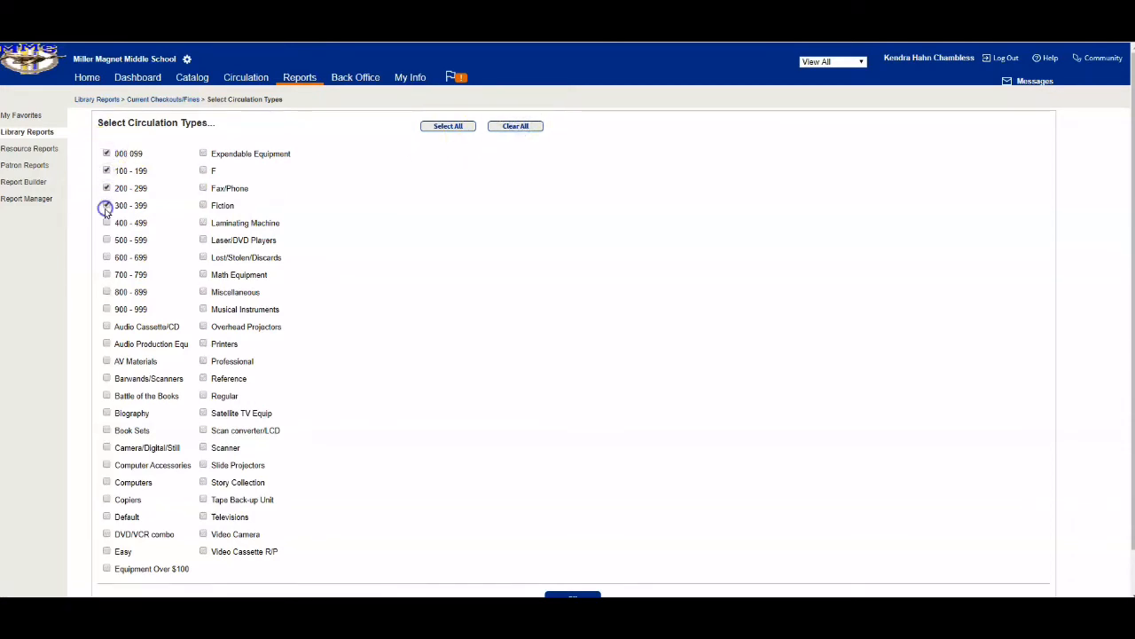
click(106, 223)
click(107, 239)
click(107, 257)
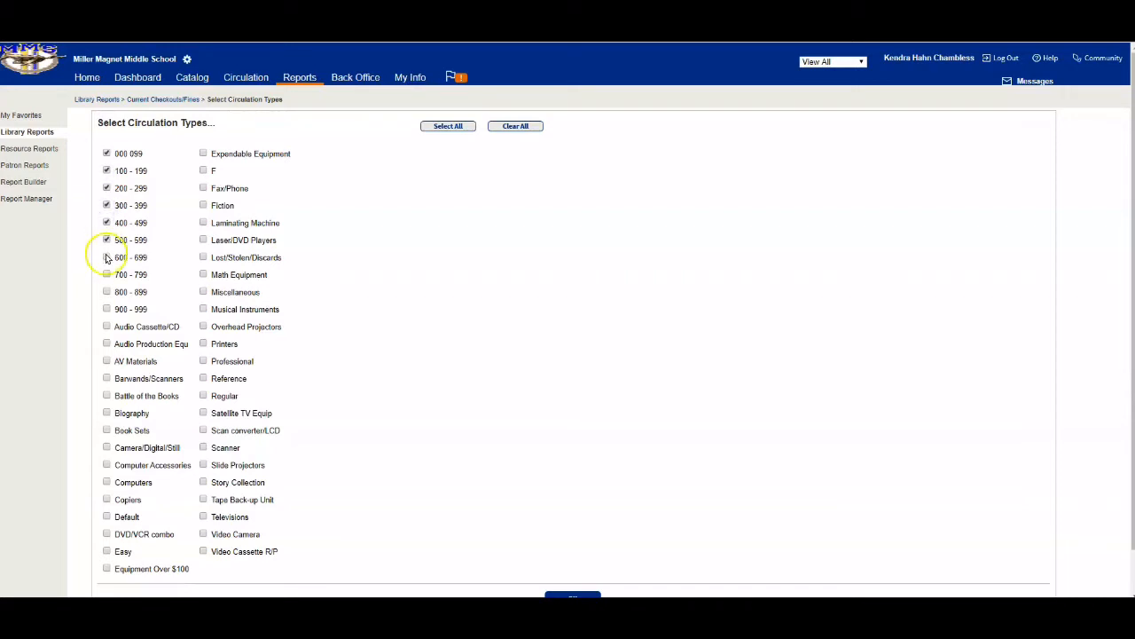
click(107, 275)
click(106, 292)
click(107, 309)
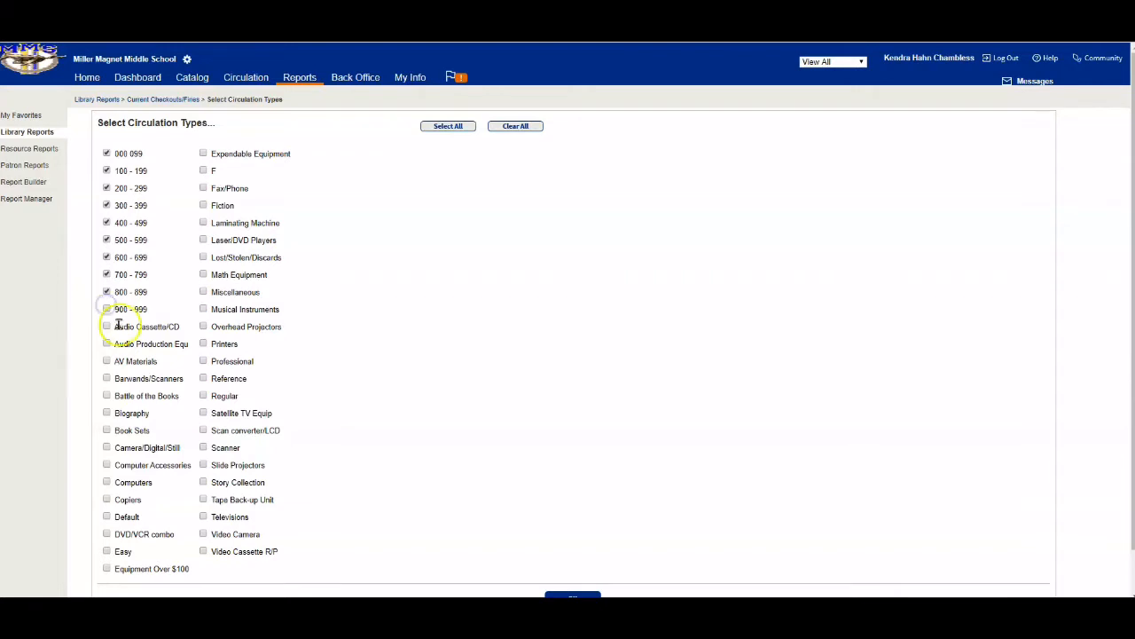
Add the Biography, F and Fiction circulation types and confirm the selection
click(106, 413)
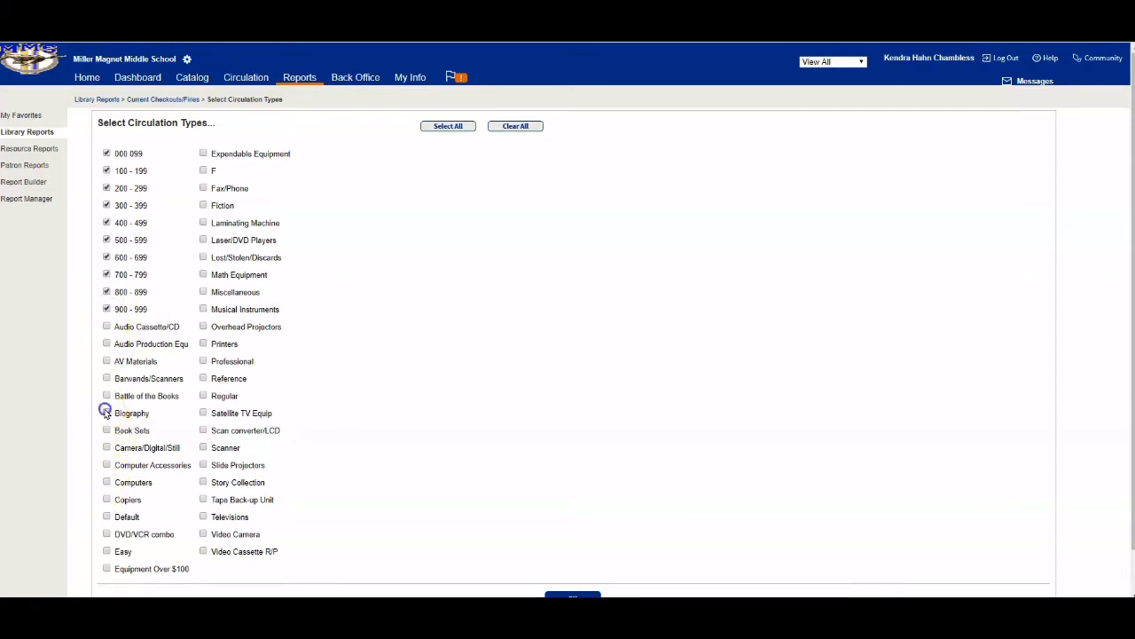
click(203, 170)
click(203, 205)
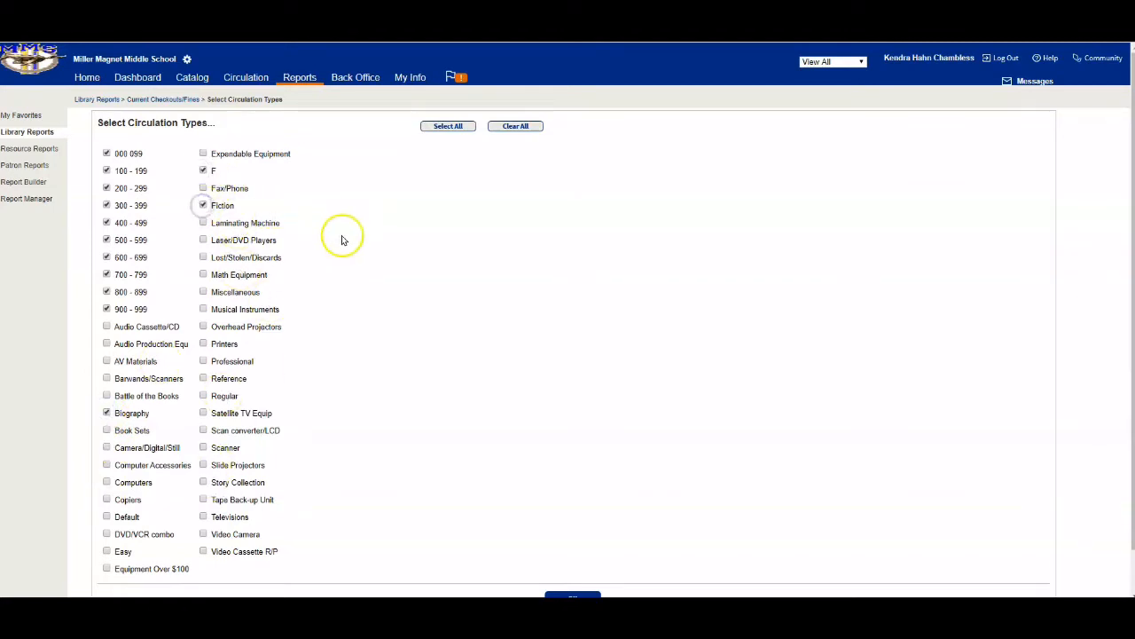
scroll(343, 239, down, 1)
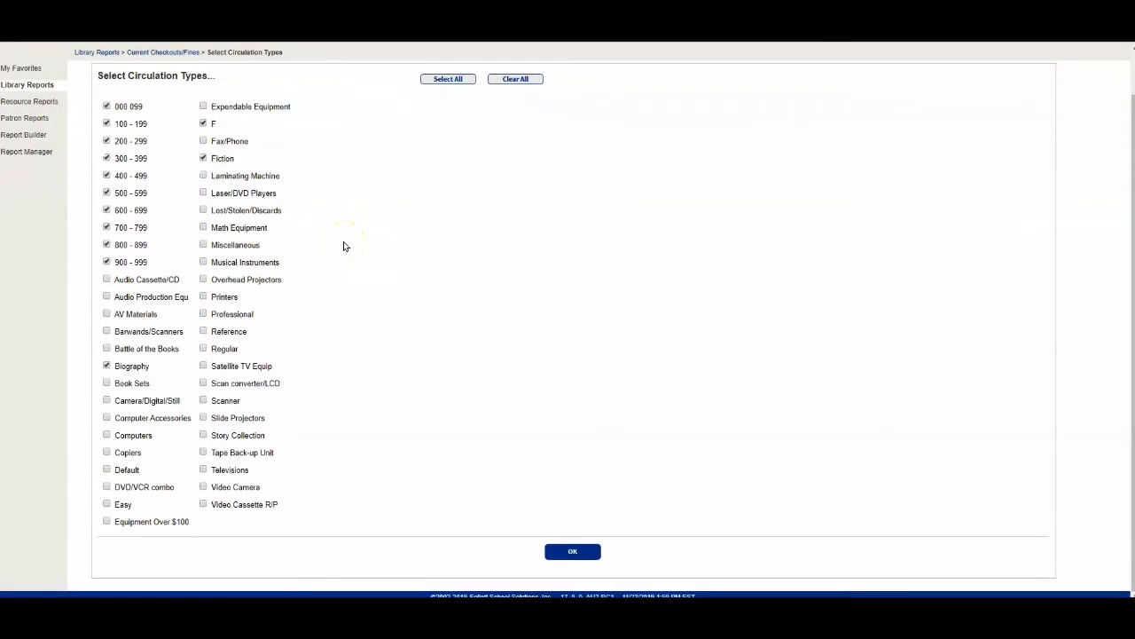
click(577, 553)
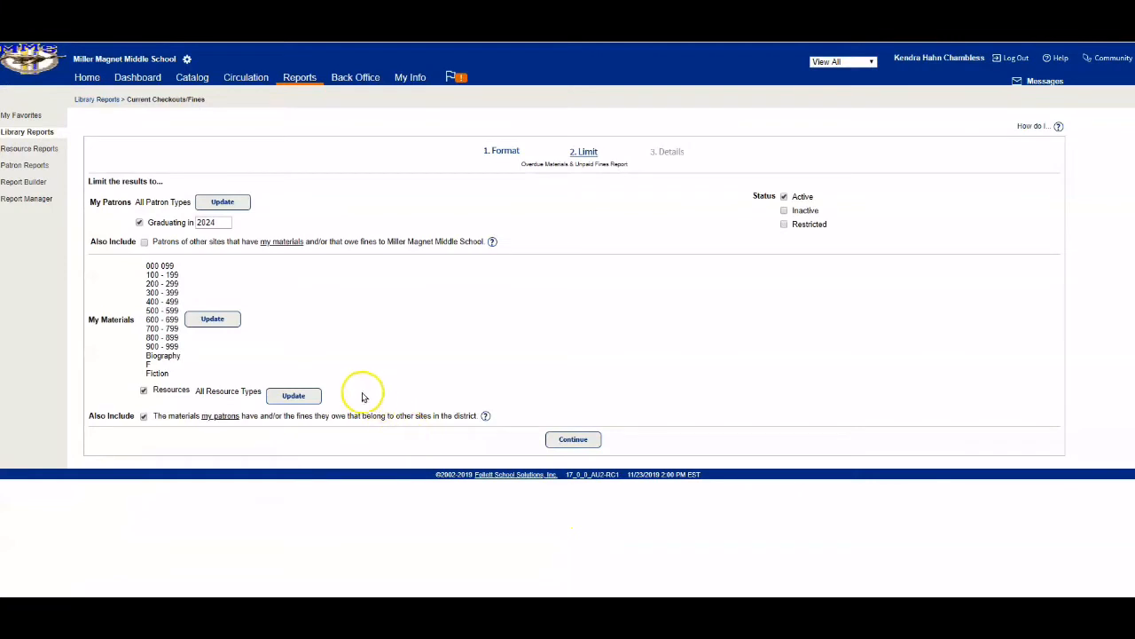
Exclude resources from the materials, keep materials belonging to other district sites included, and continue to the report details
click(143, 391)
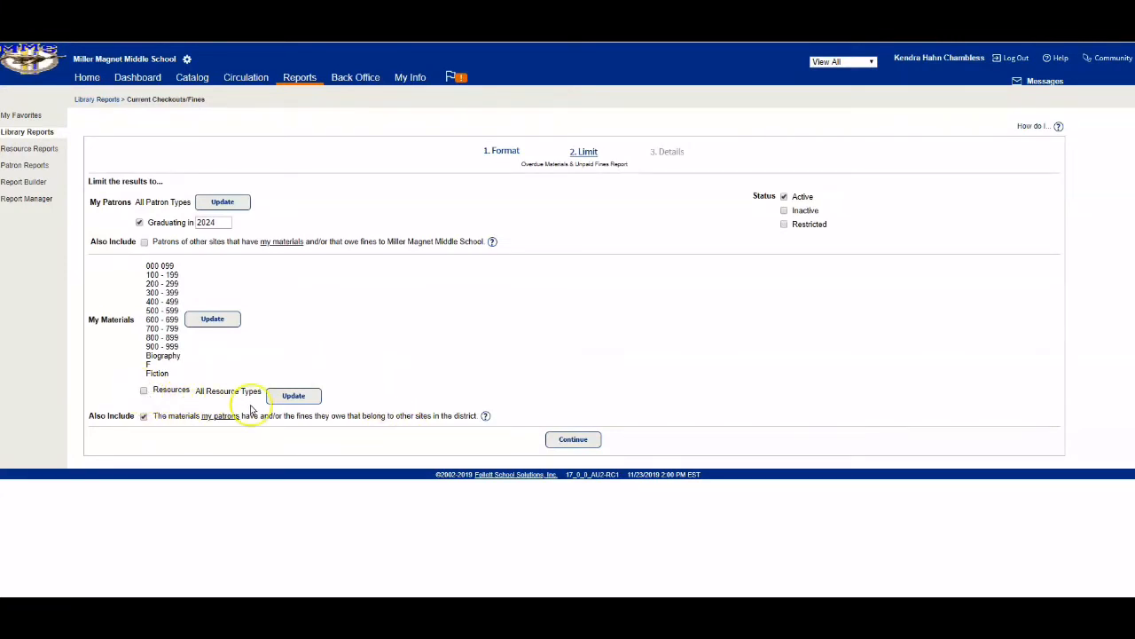
click(293, 397)
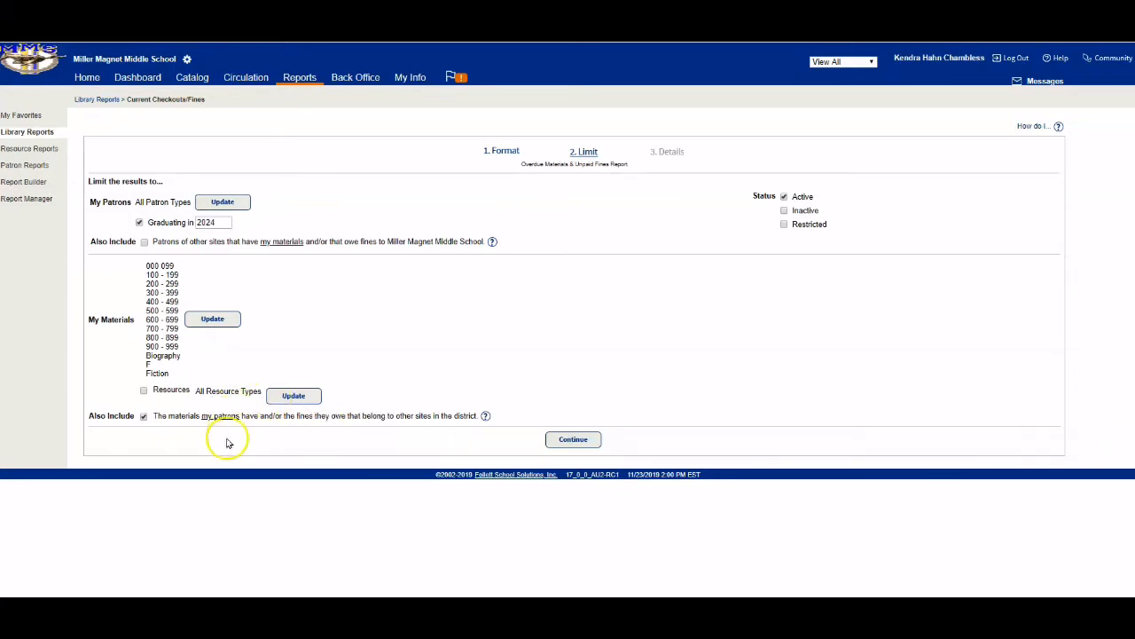
click(143, 416)
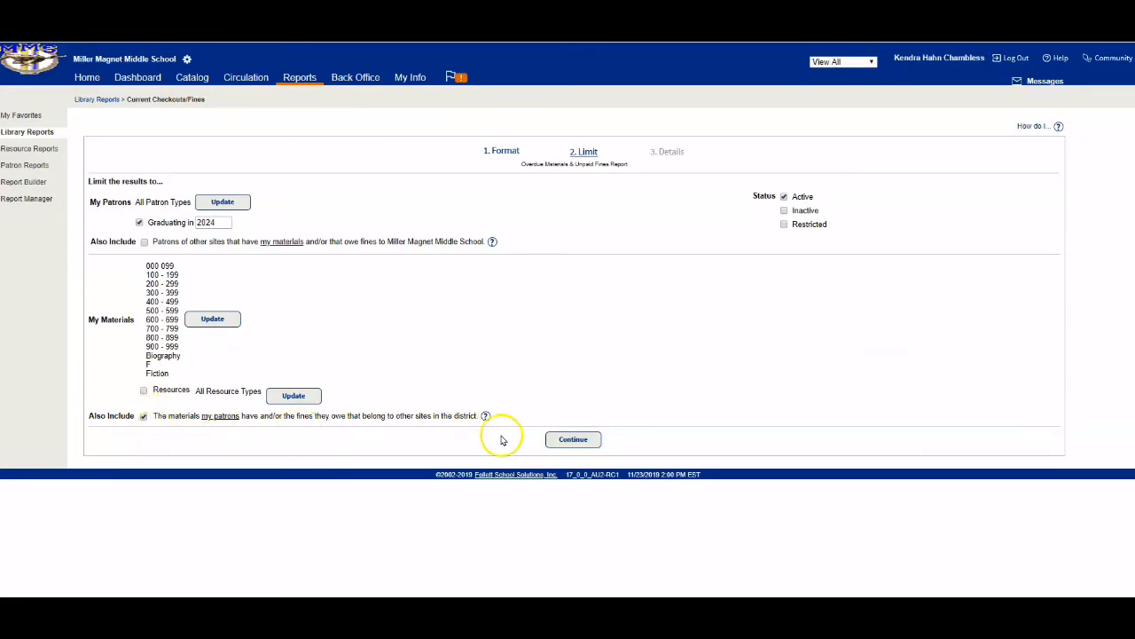
click(573, 439)
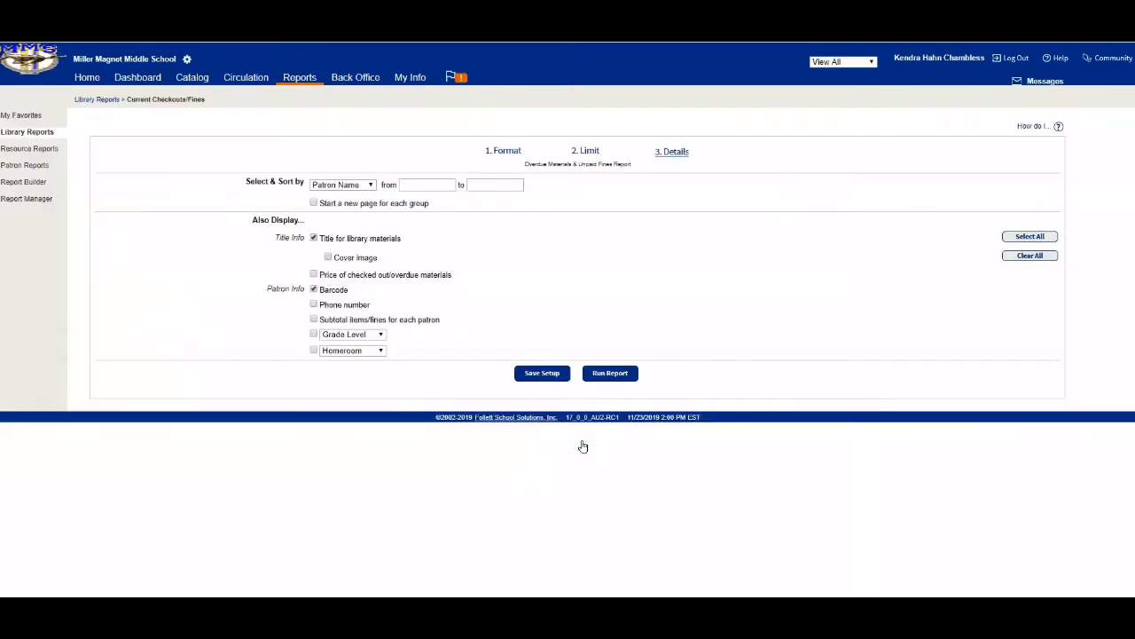
Sort the report by Homeroom, include cover images with the titles, and leave out the patron barcode
click(361, 186)
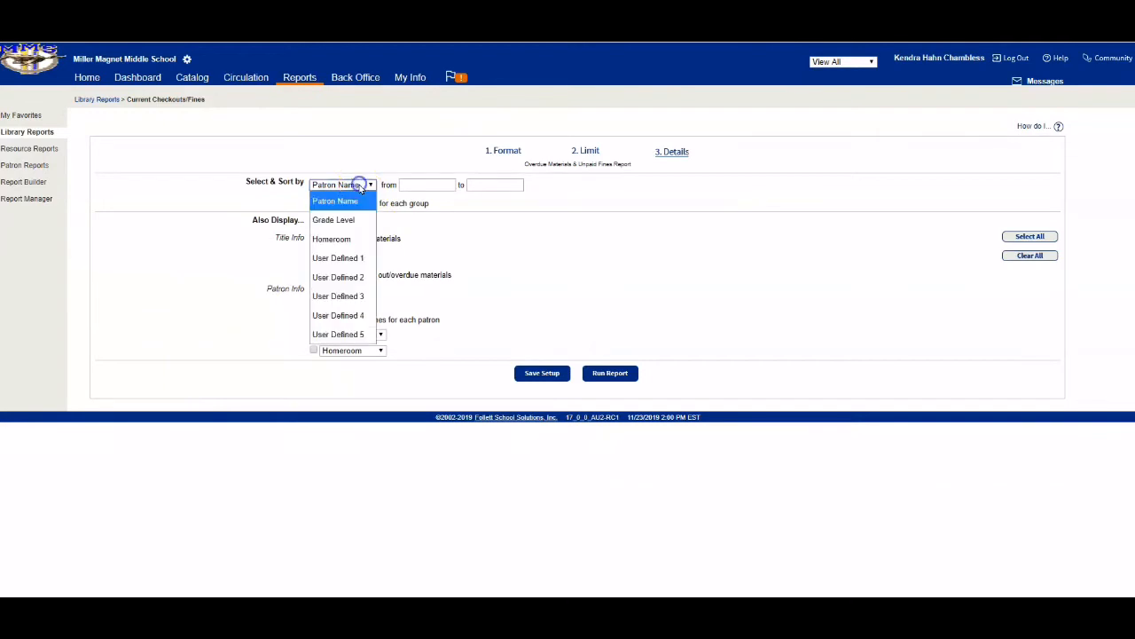
click(360, 239)
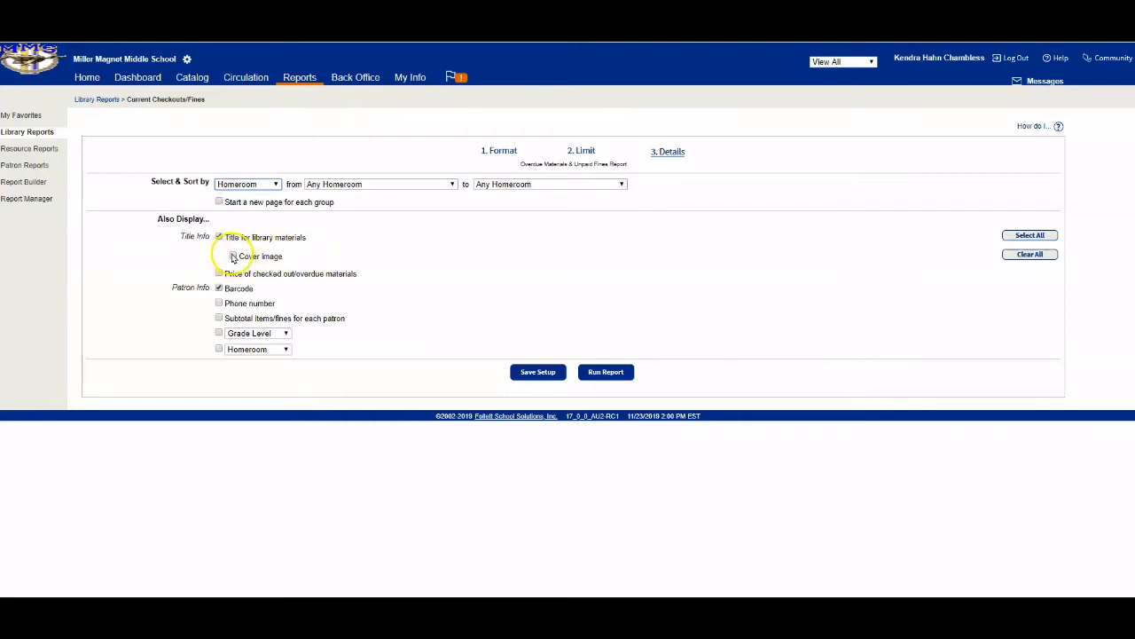
click(233, 256)
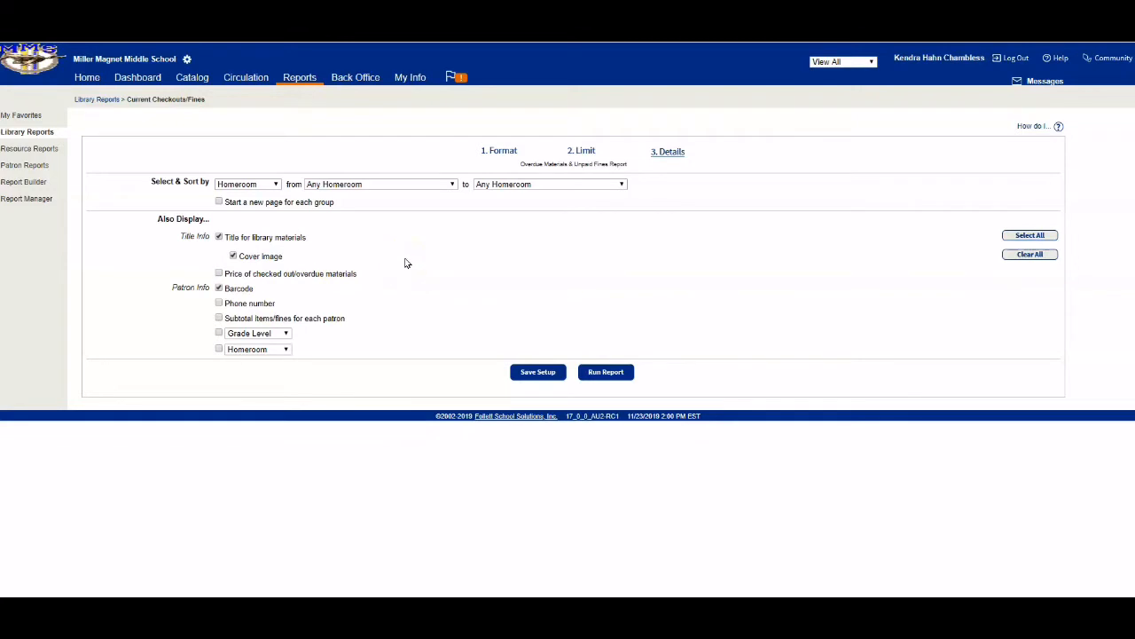
click(219, 288)
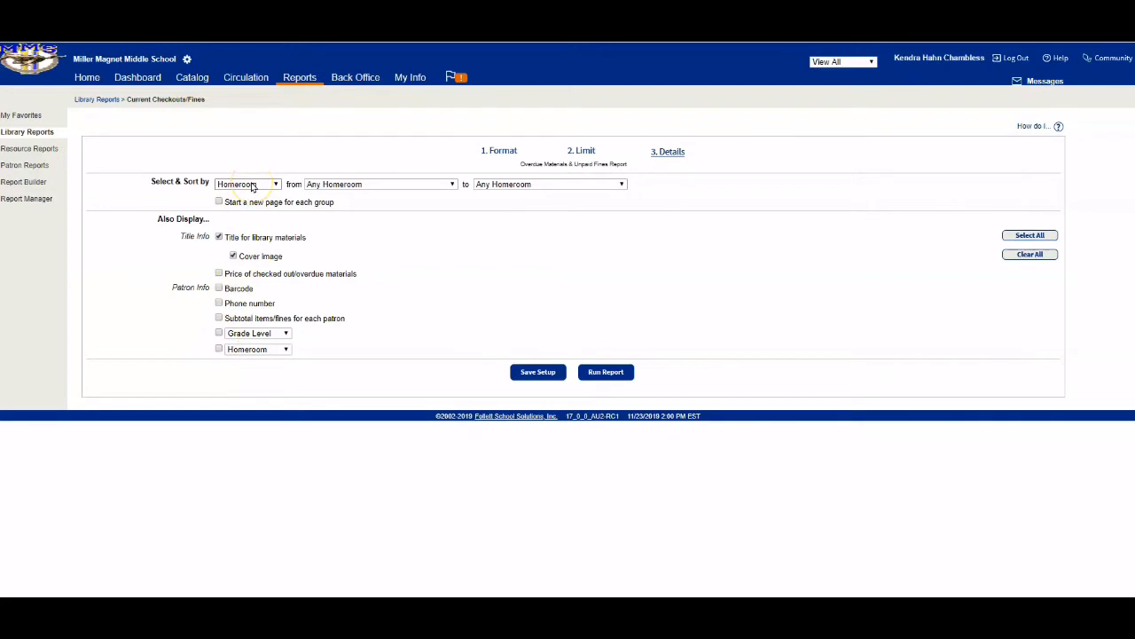
Begin saving the report setup, name it "Overdue library books" and leave its schedule at Do Not Schedule
click(543, 373)
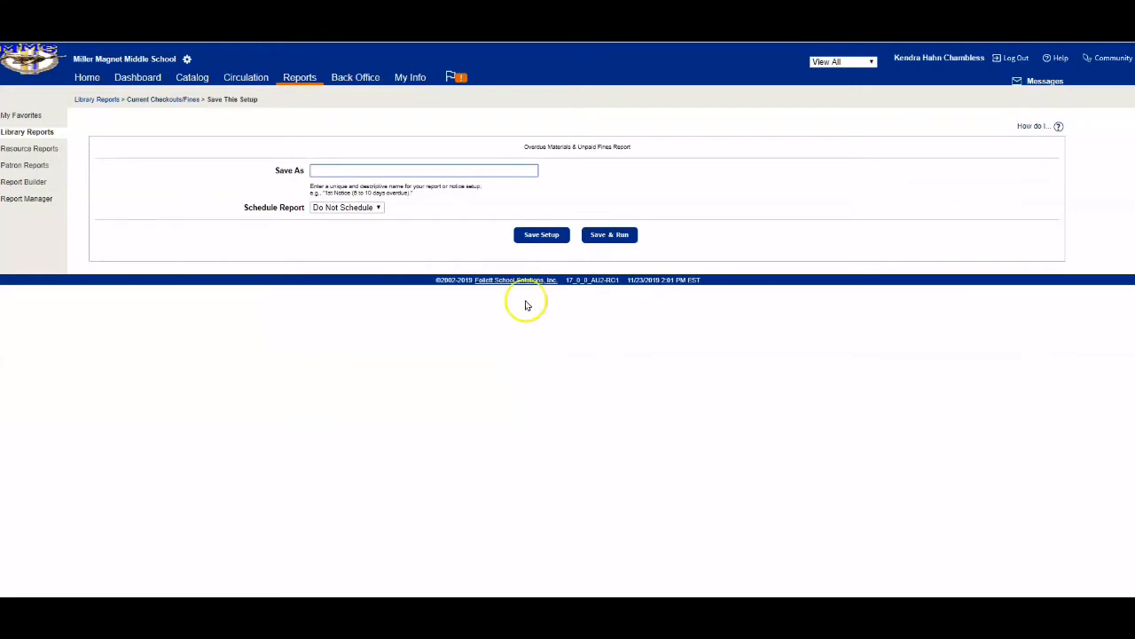
click(356, 169)
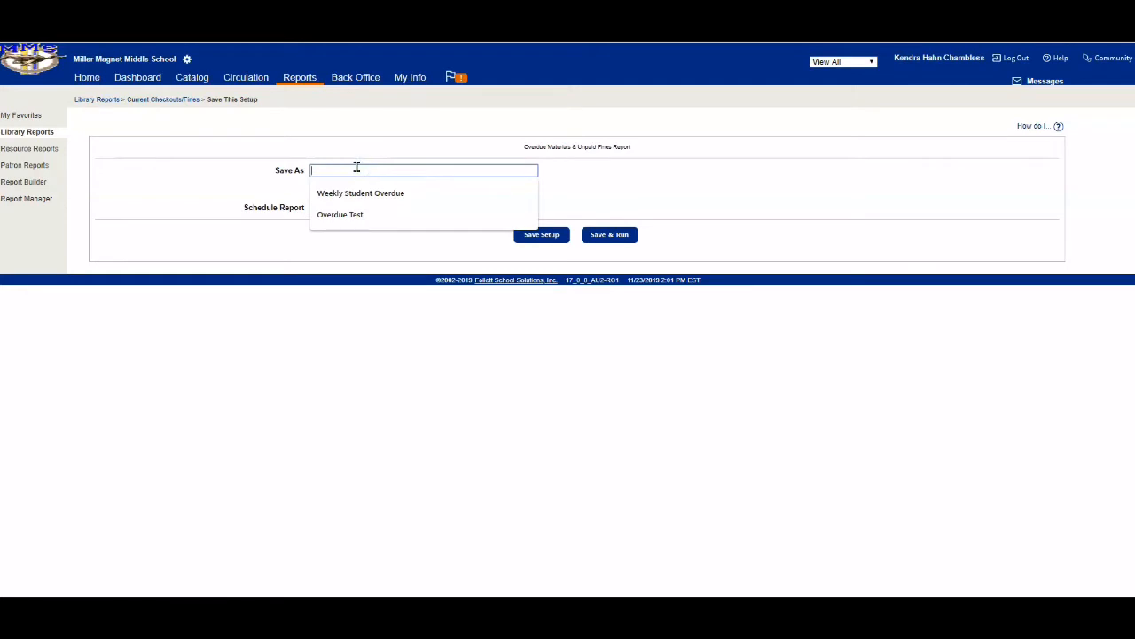
text(O)
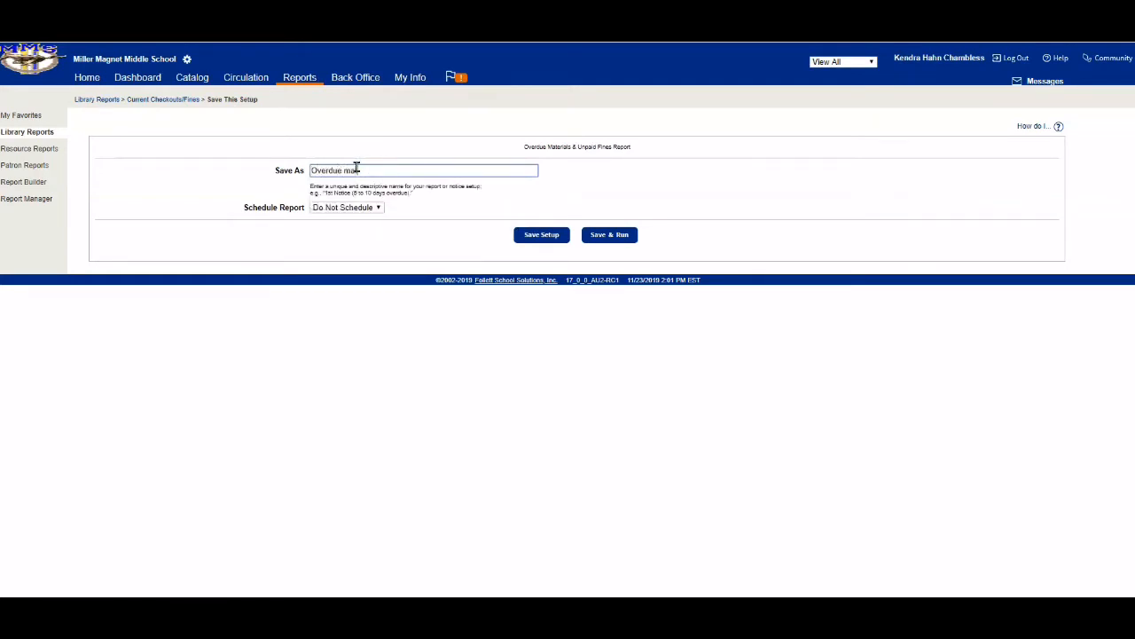
text(verdue II)
click(359, 209)
click(359, 241)
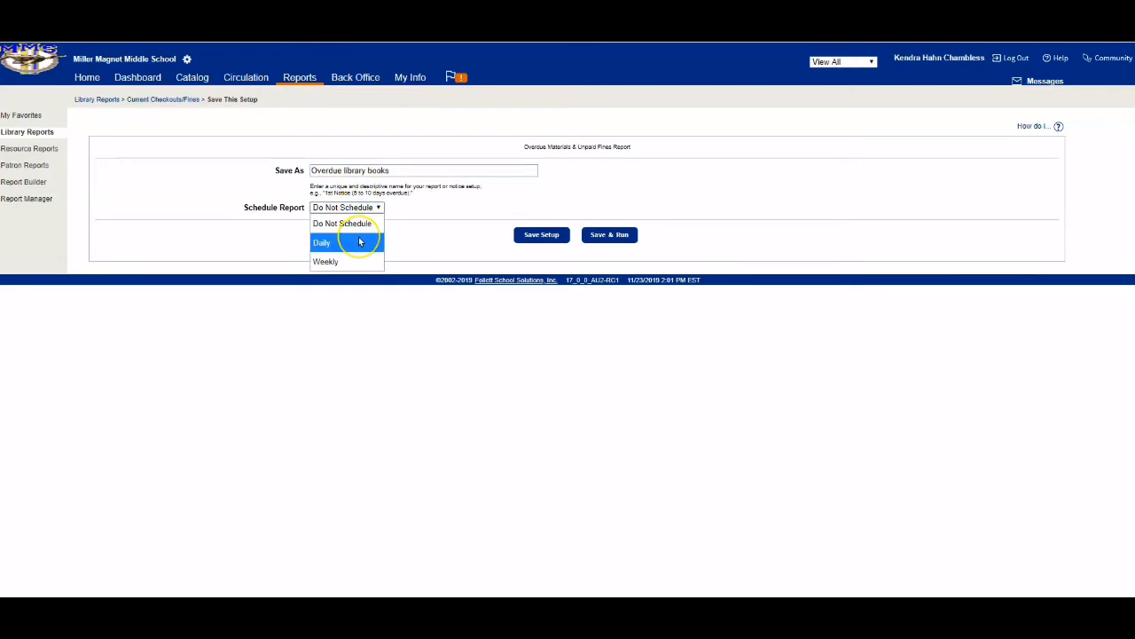
click(360, 261)
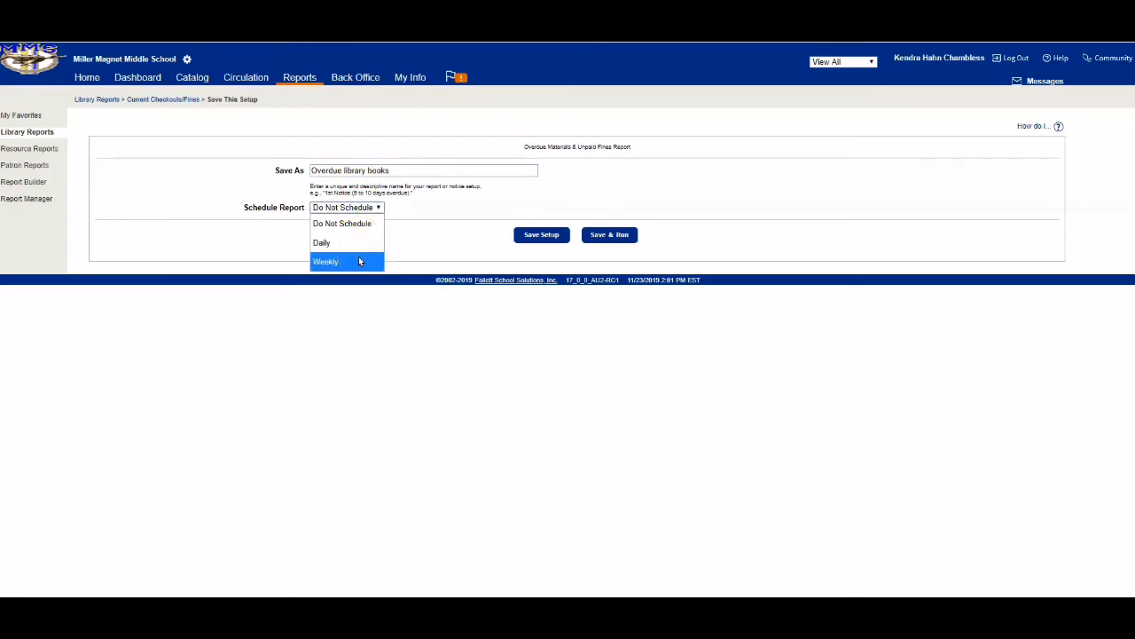
click(441, 201)
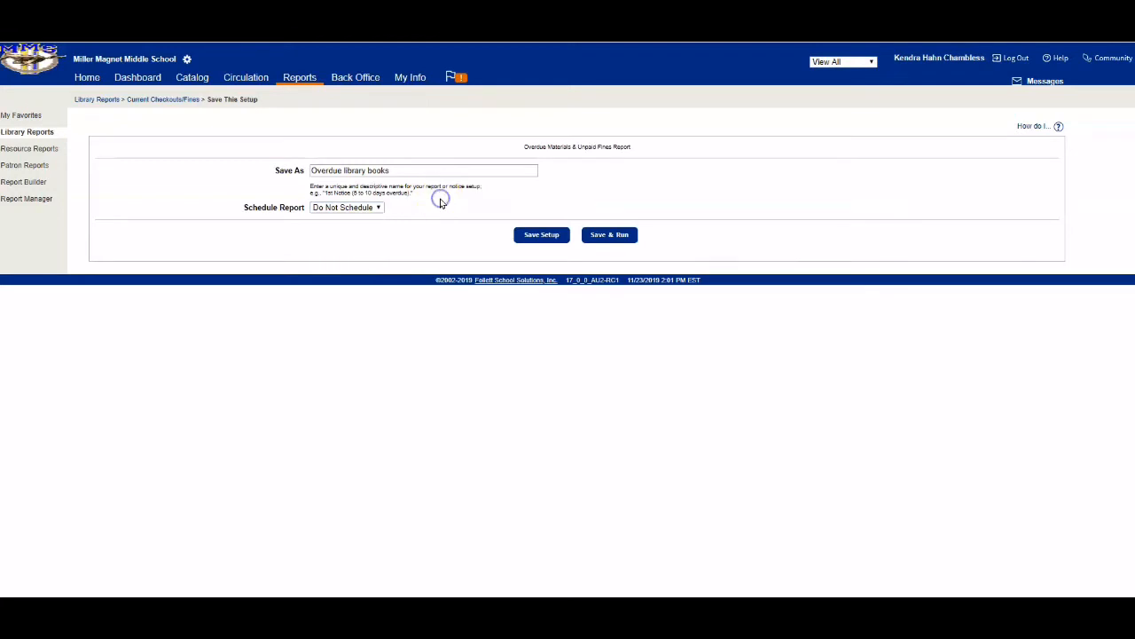
Save and run the setup, then open the completed Overdue library books report from the refreshed job list
click(610, 235)
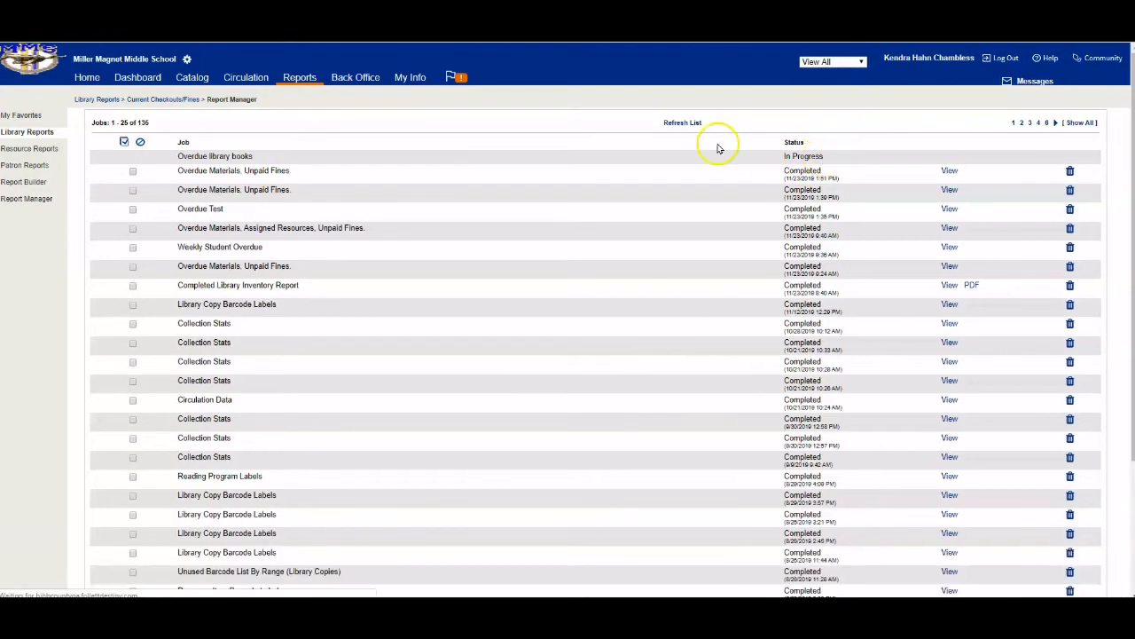
click(683, 124)
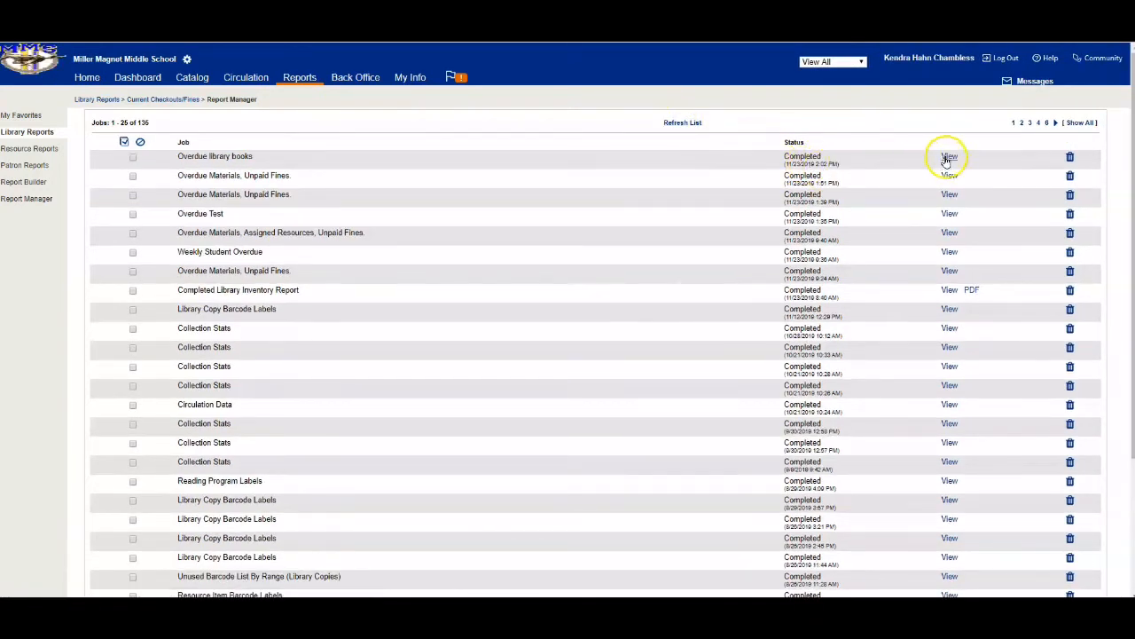
click(947, 157)
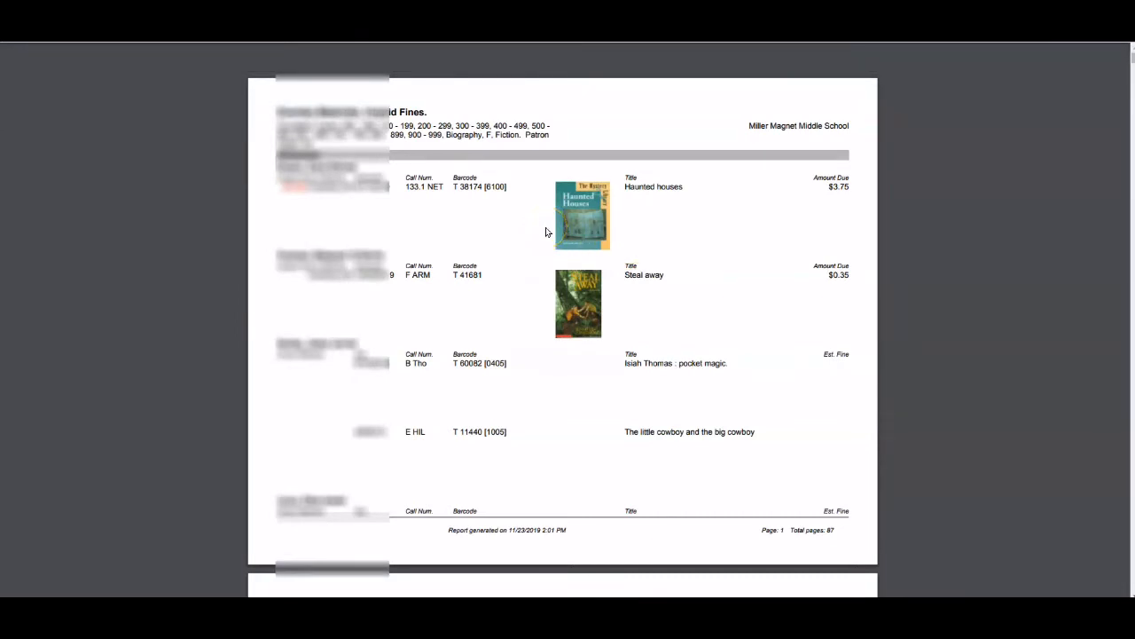
Examine the first six pages of the report for its homeroom grouping, call numbers, barcodes, cover images, titles and fines
scroll(547, 232, down, 1)
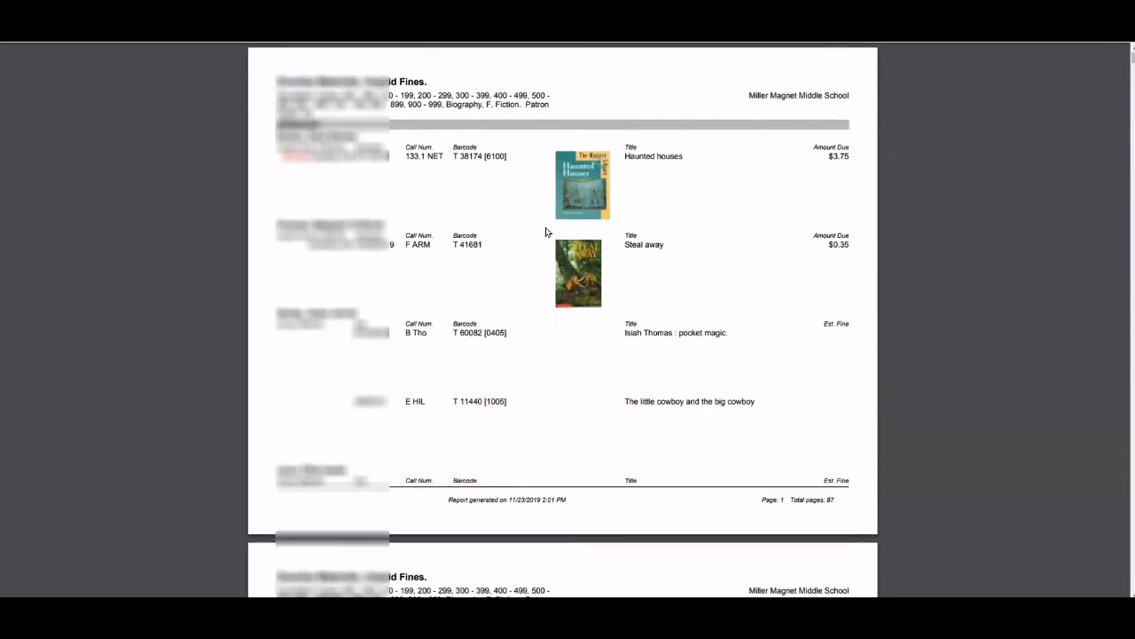
scroll(547, 232, down, 1)
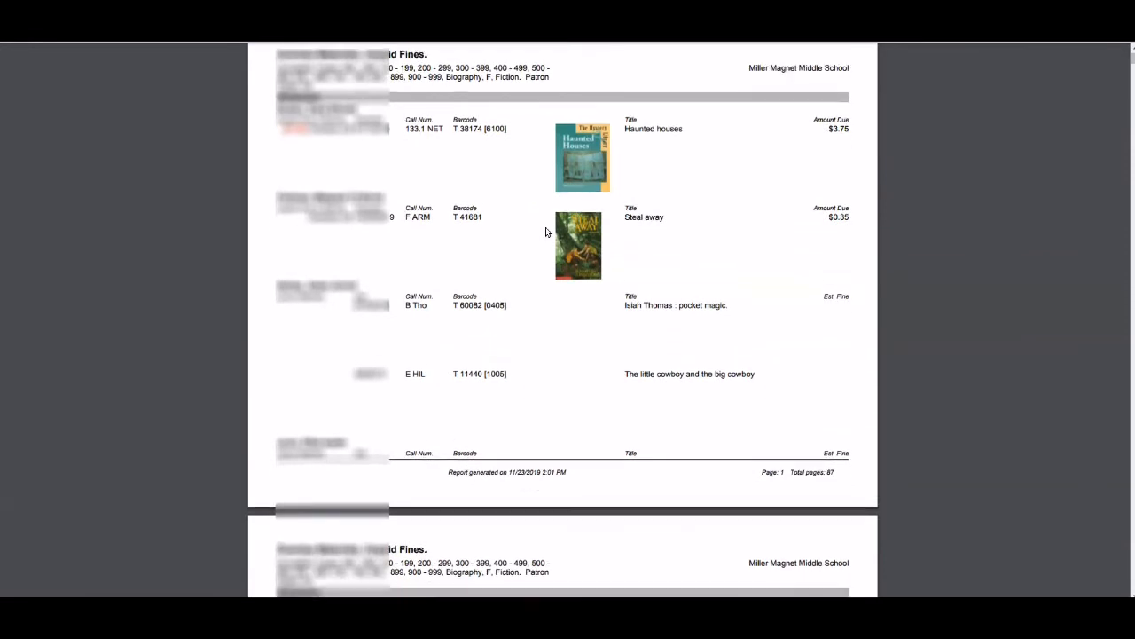
scroll(547, 232, down, 3)
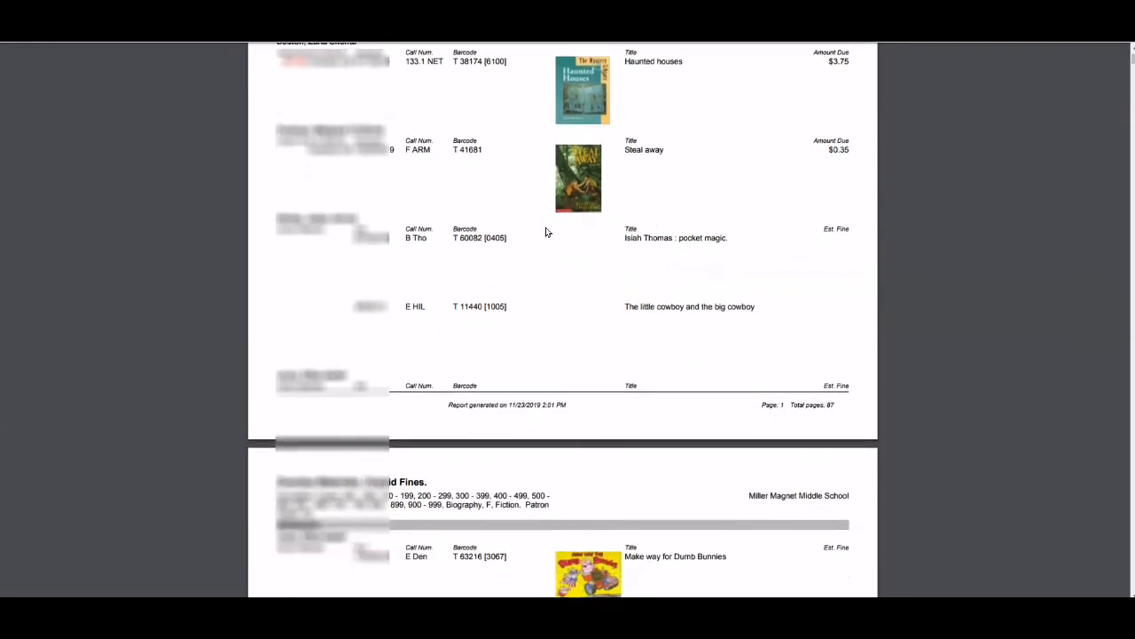
scroll(547, 232, down, 2)
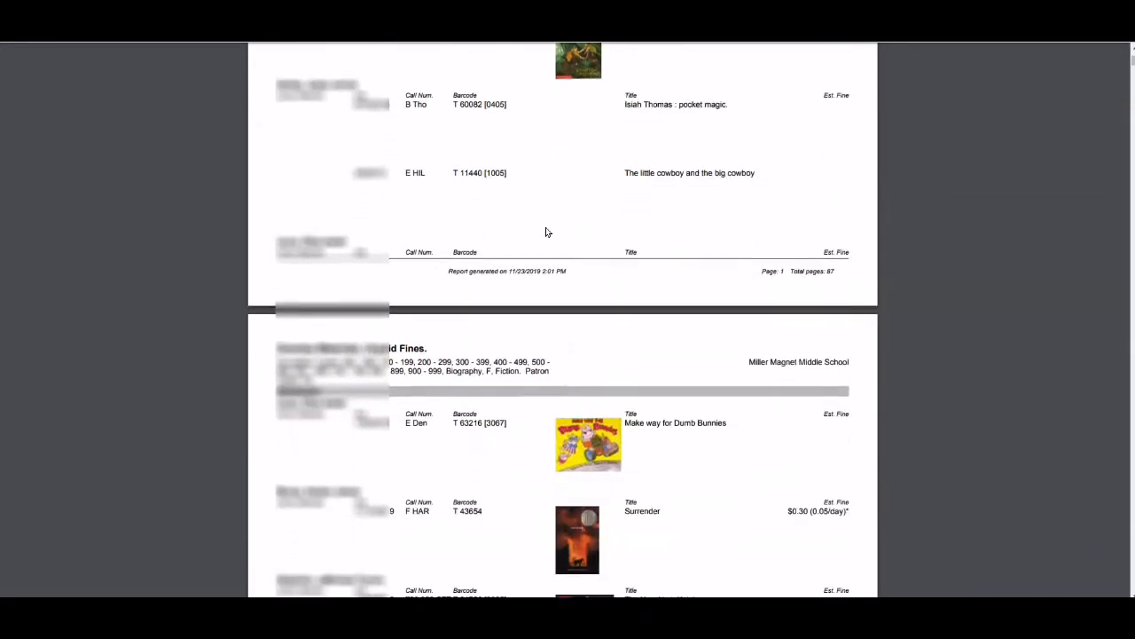
scroll(547, 233, down, 4)
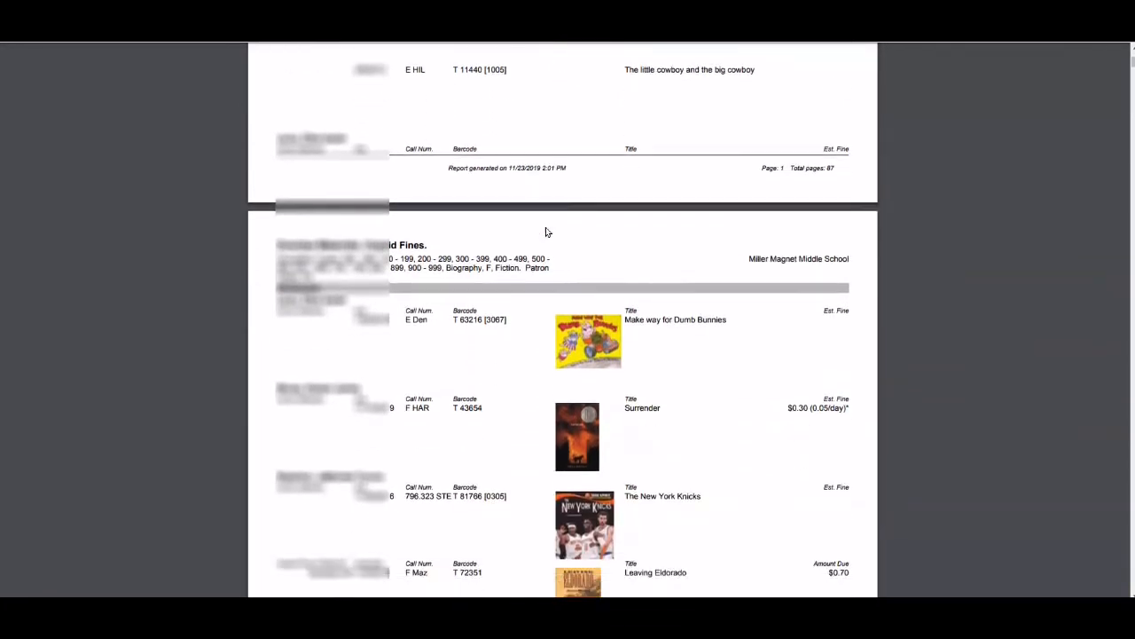
scroll(546, 232, down, 1)
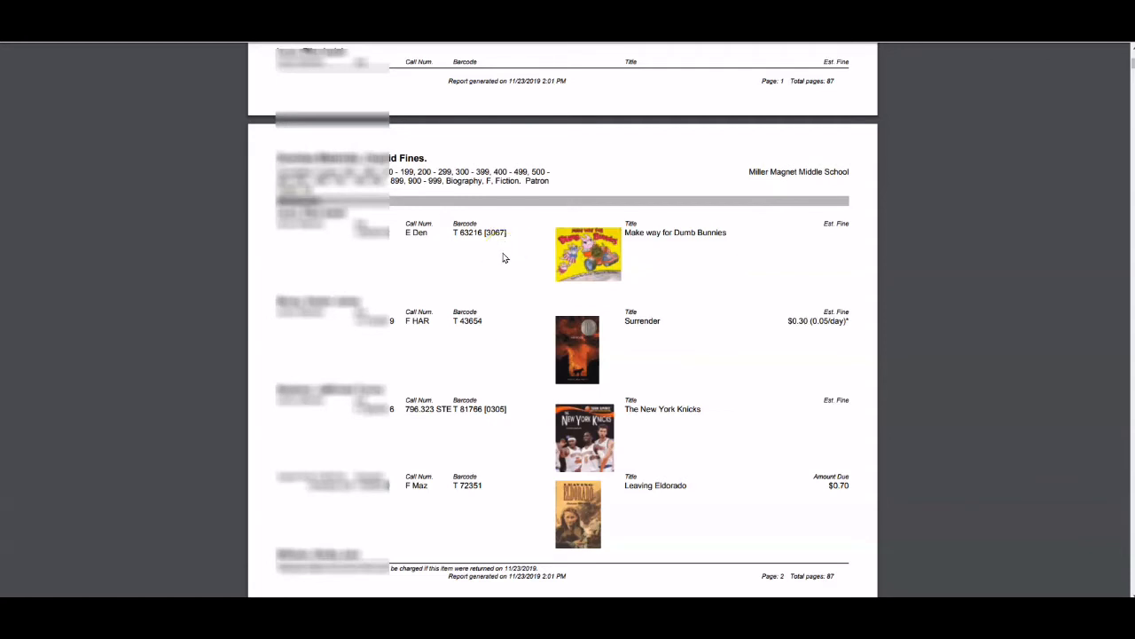
scroll(503, 258, down, 3)
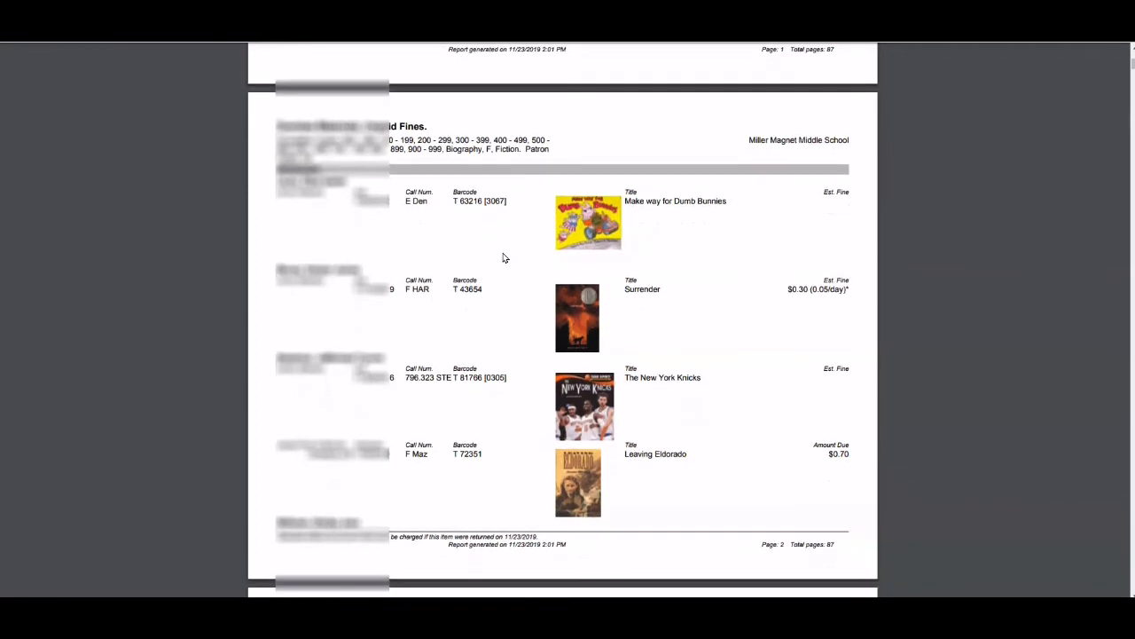
scroll(503, 257, down, 4)
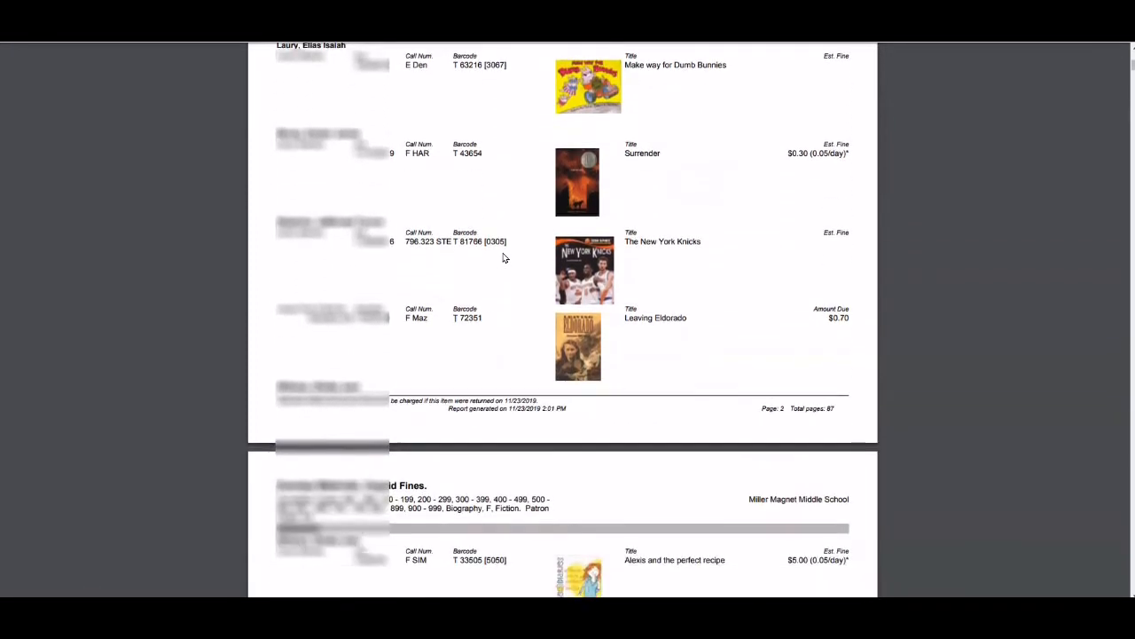
scroll(503, 257, down, 2)
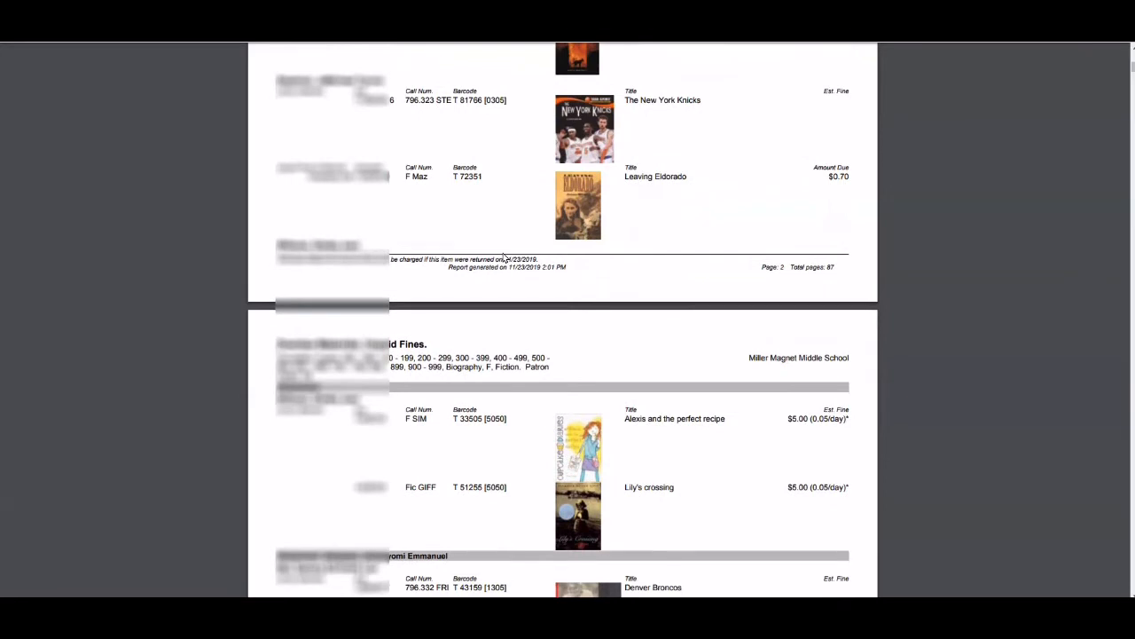
scroll(503, 256, down, 5)
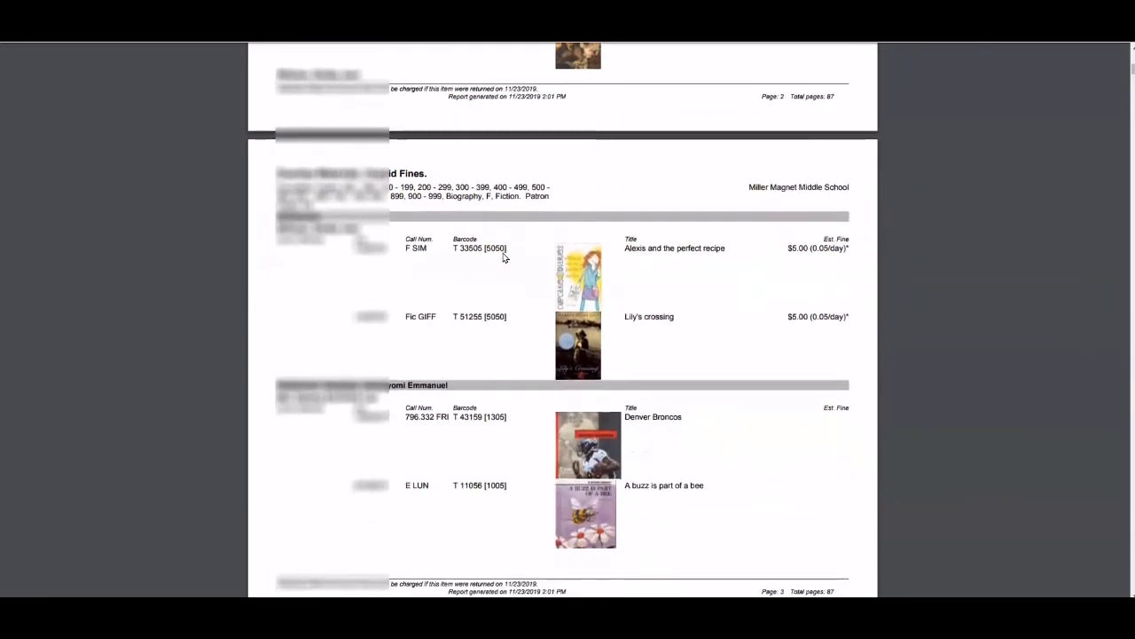
scroll(503, 257, down, 2)
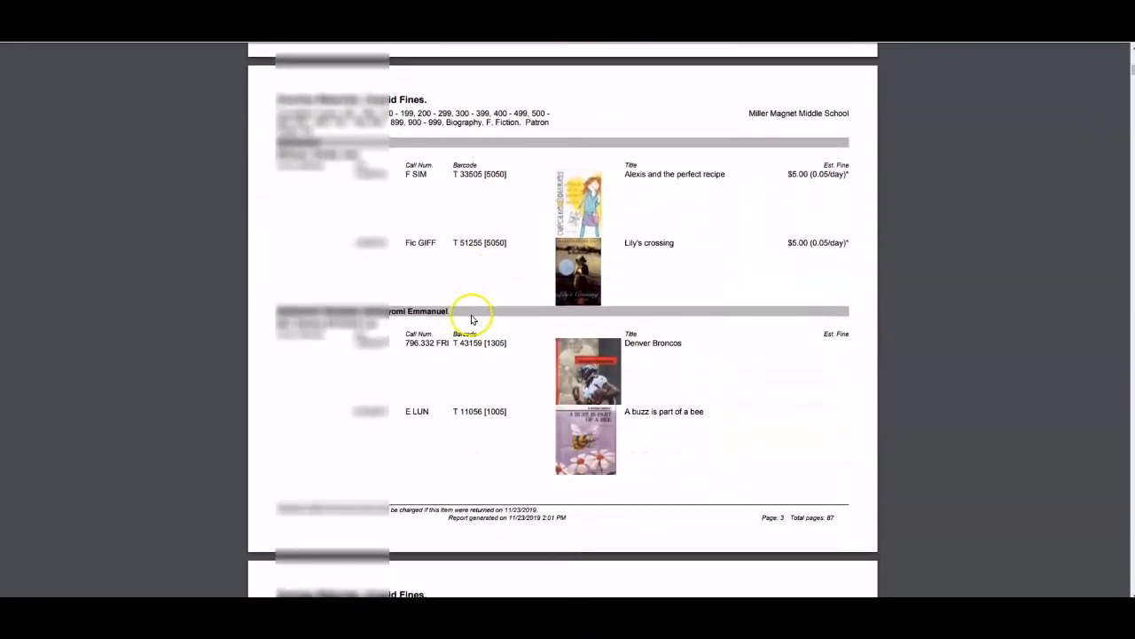
scroll(473, 320, down, 3)
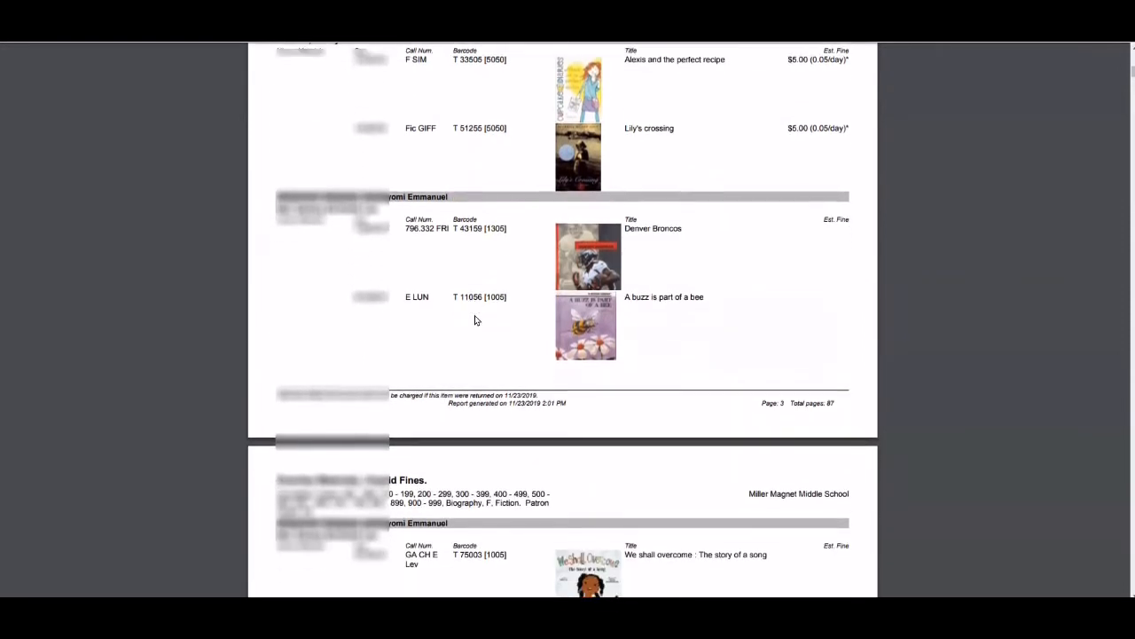
scroll(475, 319, down, 2)
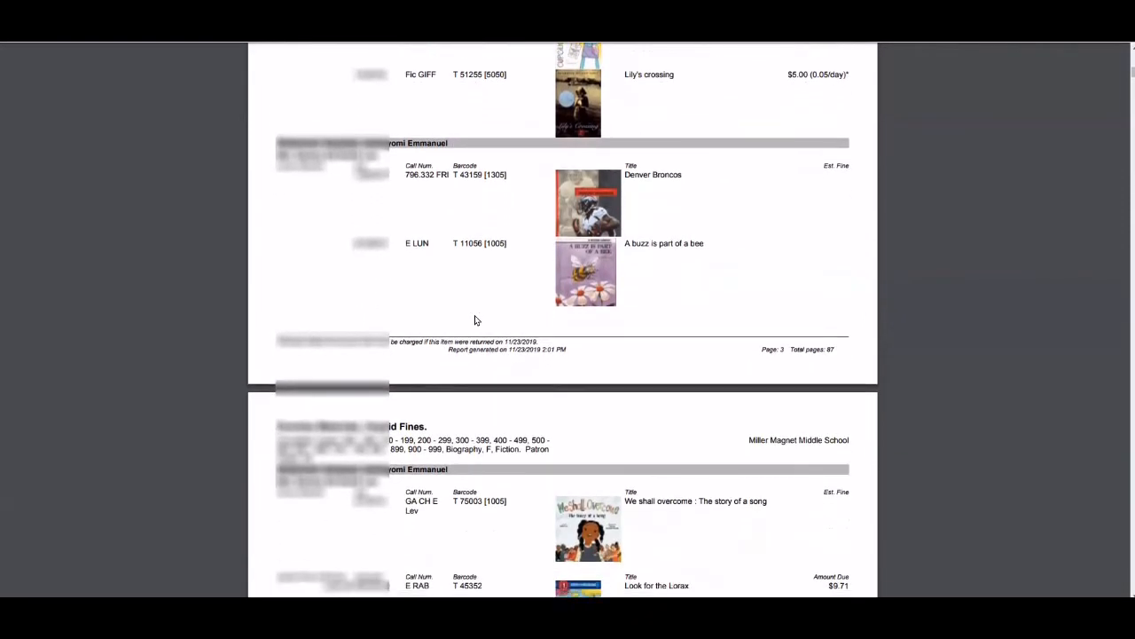
scroll(475, 319, down, 1)
scroll(474, 320, down, 2)
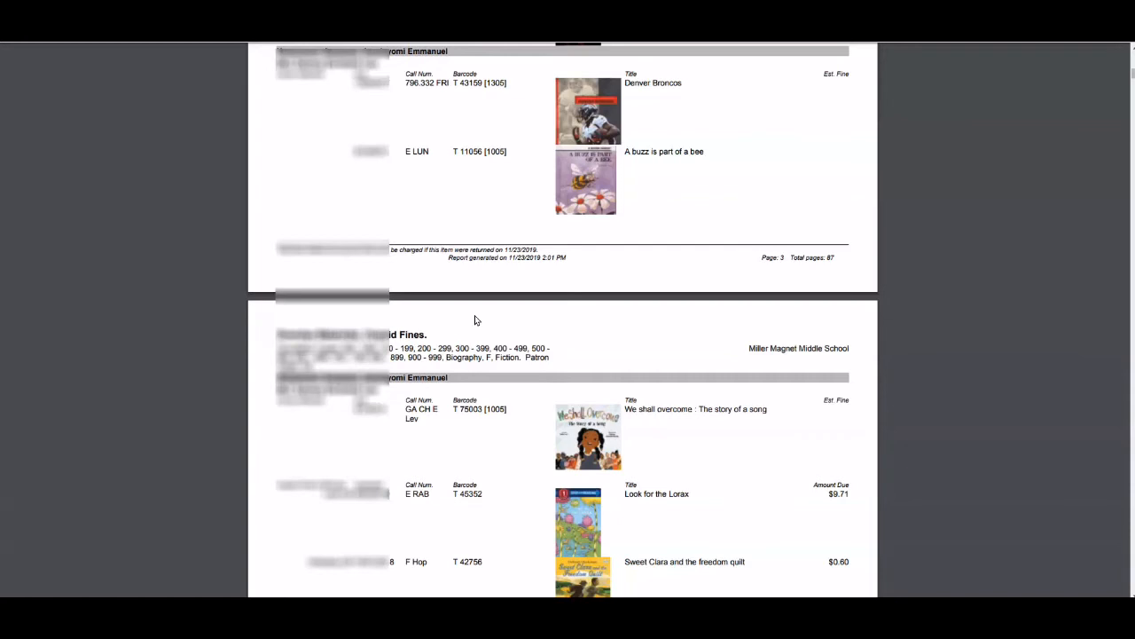
scroll(475, 320, down, 5)
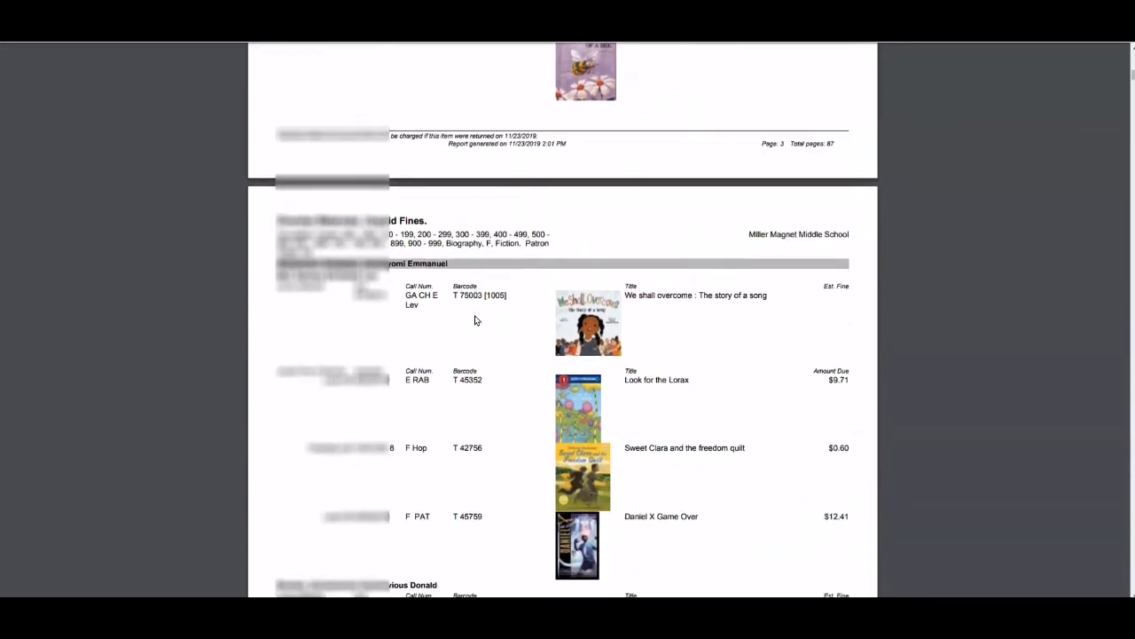
scroll(481, 384, down, 2)
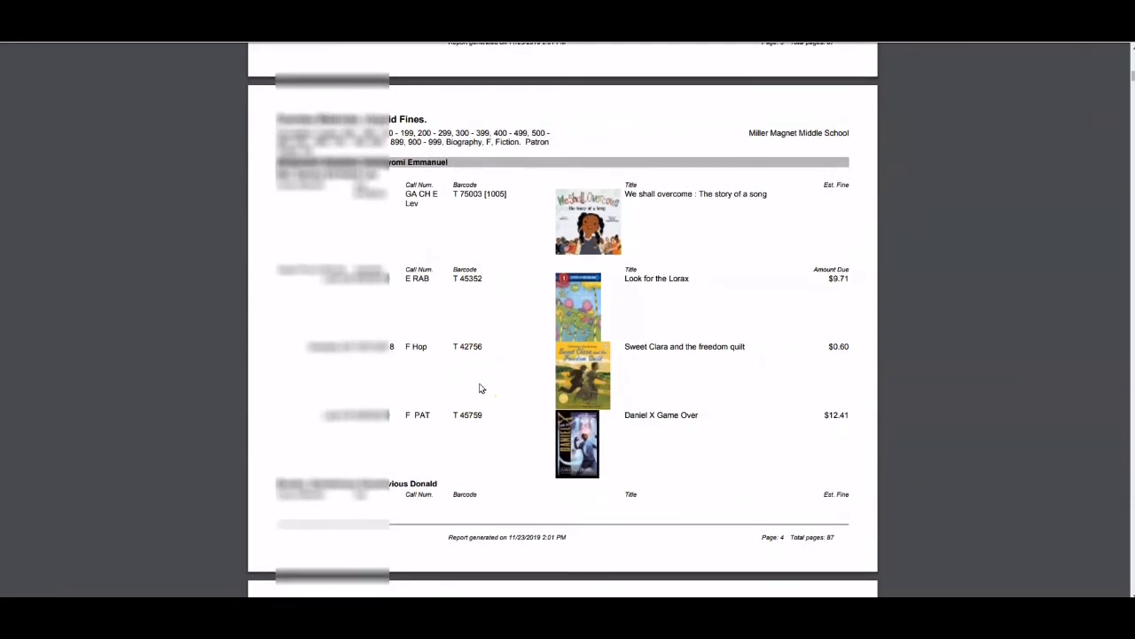
scroll(480, 388, down, 2)
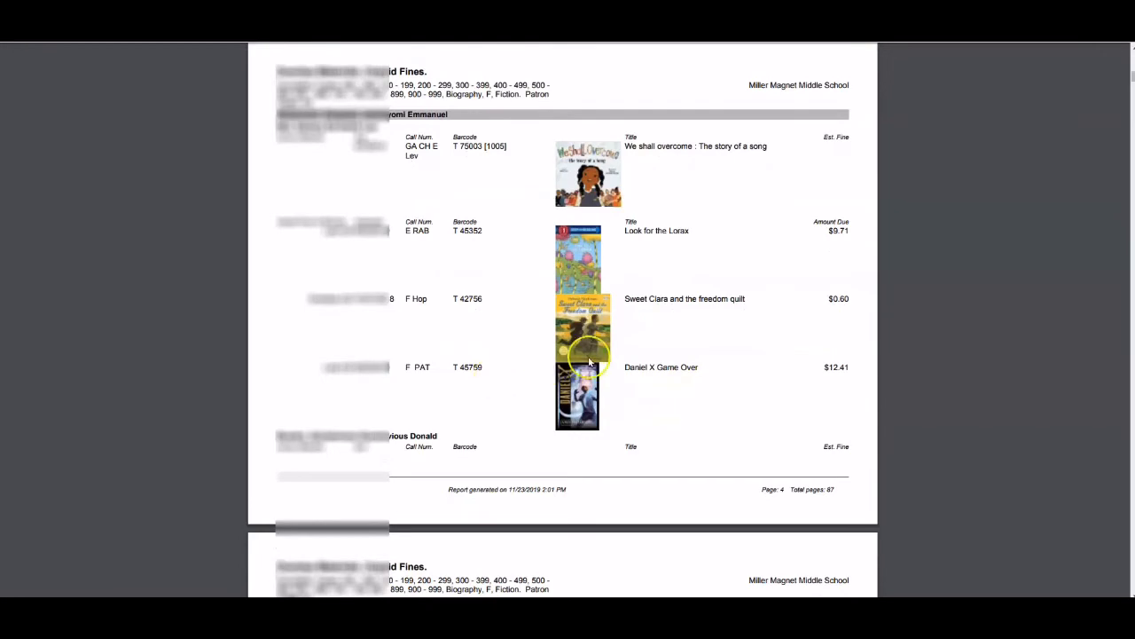
scroll(590, 359, down, 15)
scroll(590, 359, down, 6)
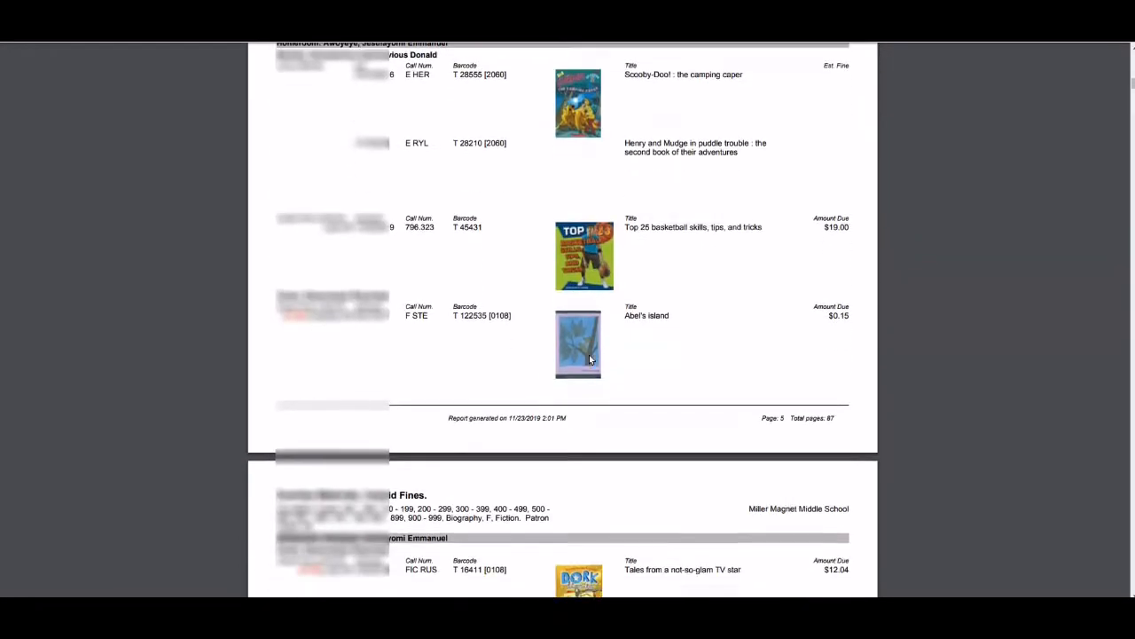
scroll(590, 359, down, 3)
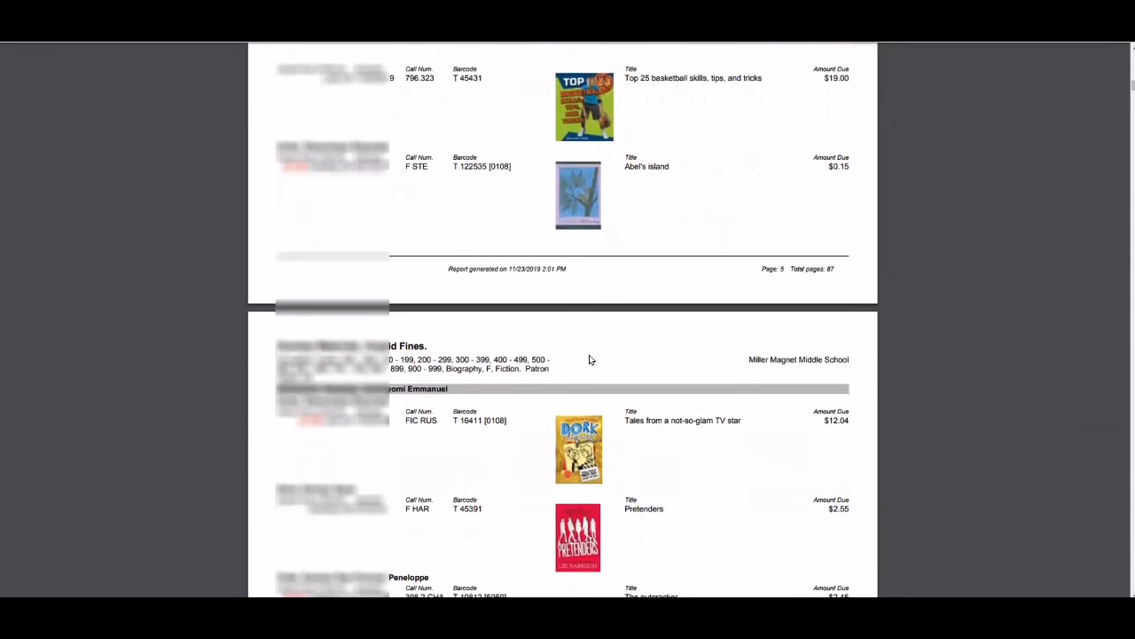
scroll(589, 359, down, 2)
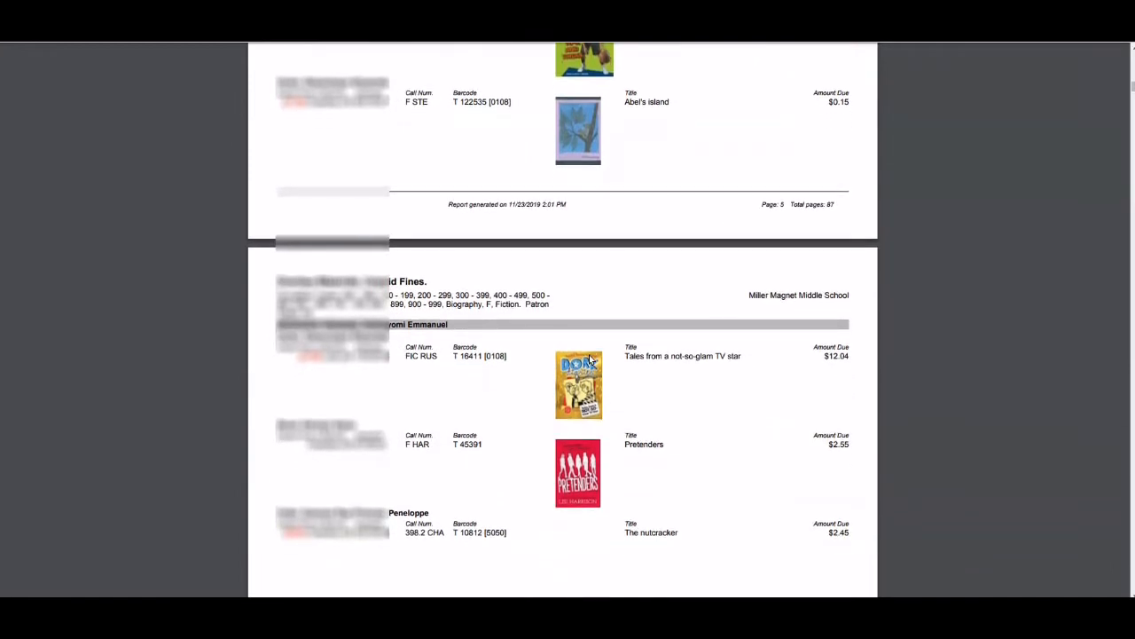
scroll(590, 359, down, 2)
scroll(590, 359, down, 3)
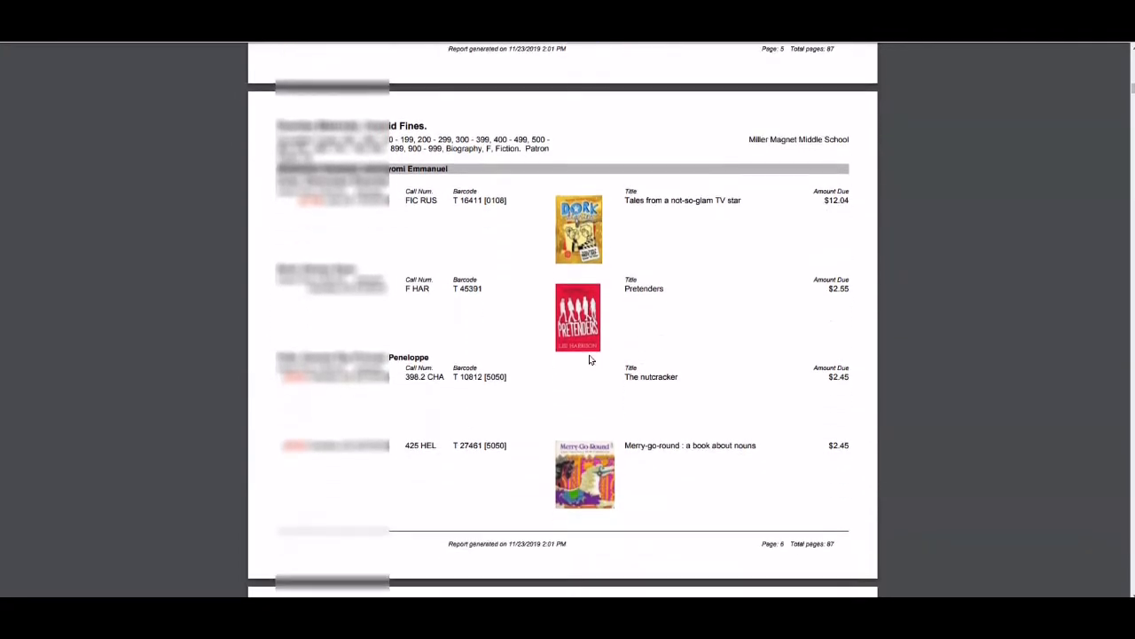
scroll(590, 359, down, 6)
scroll(590, 359, up, 1)
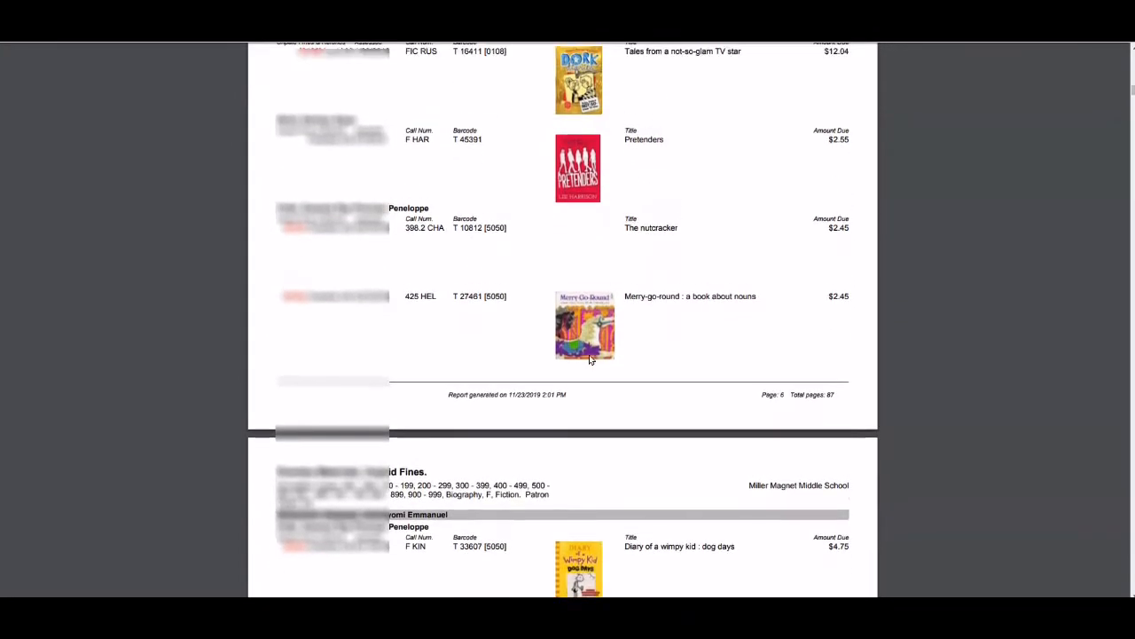
scroll(590, 359, up, 4)
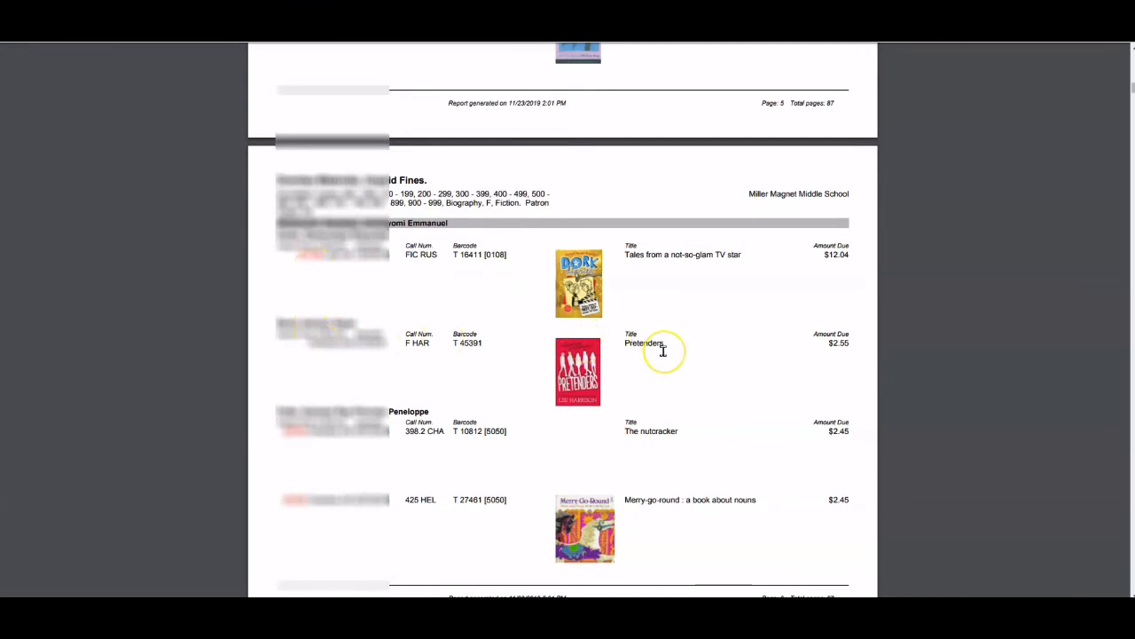
scroll(663, 350, down, 1)
scroll(663, 350, up, 1)
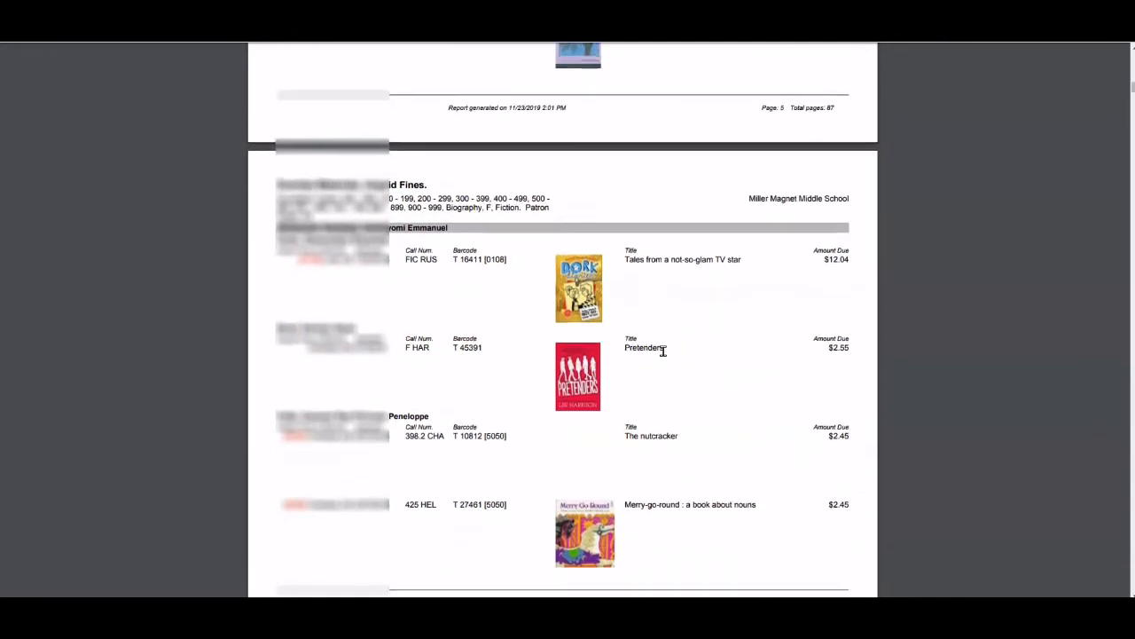
scroll(662, 350, up, 1)
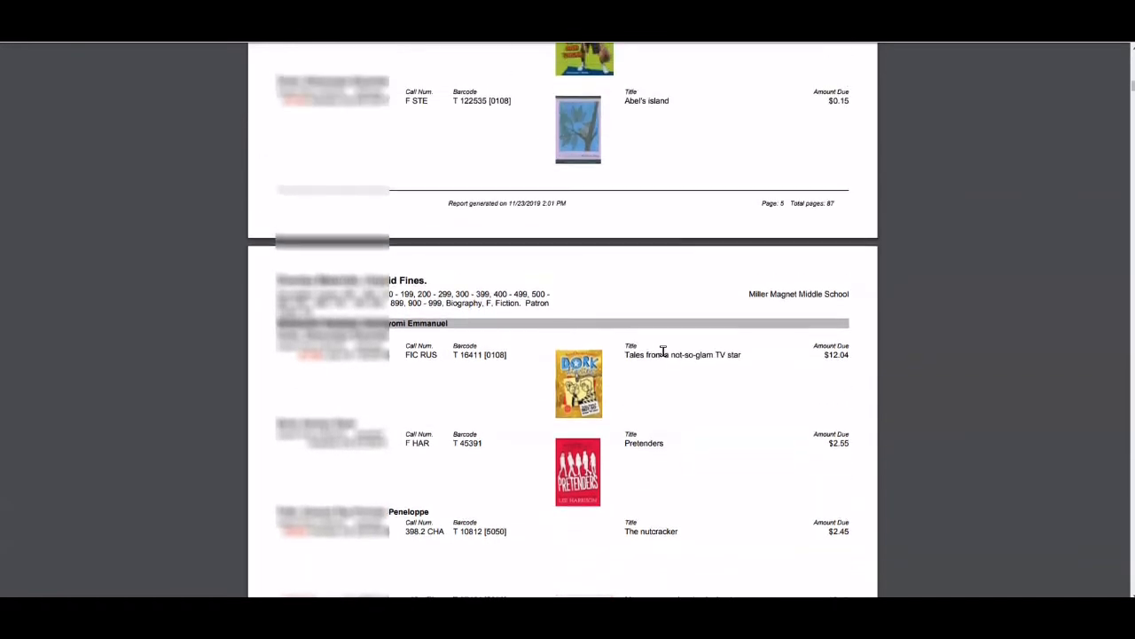
scroll(662, 350, up, 1)
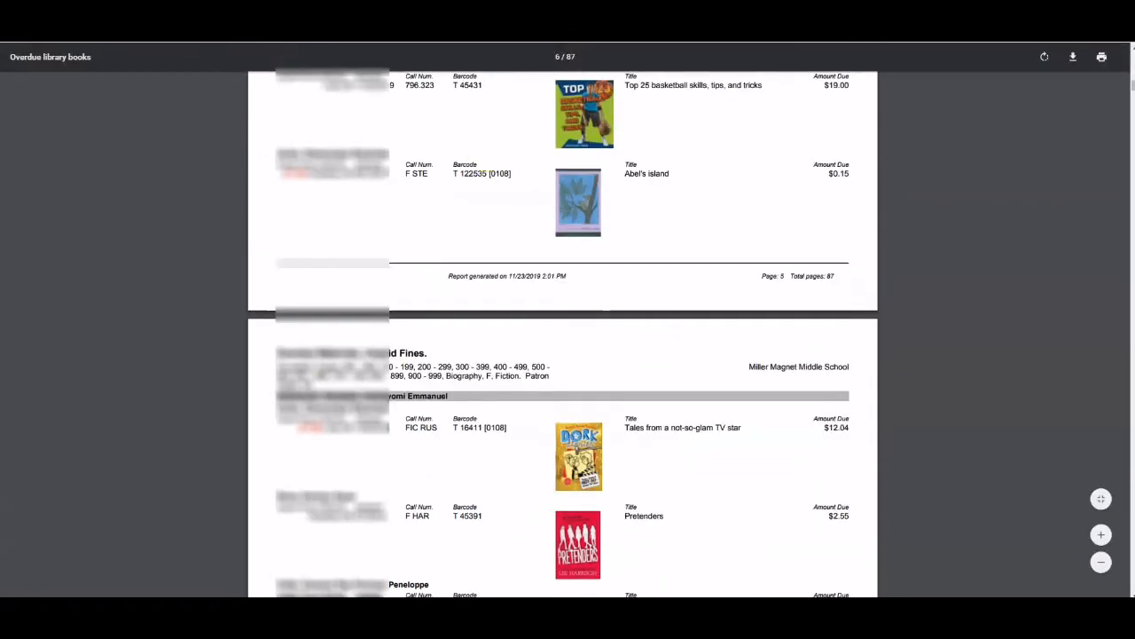
Return to the Current Checkouts/Fines report setup and switch its format from a report to notices in English
click(239, 18)
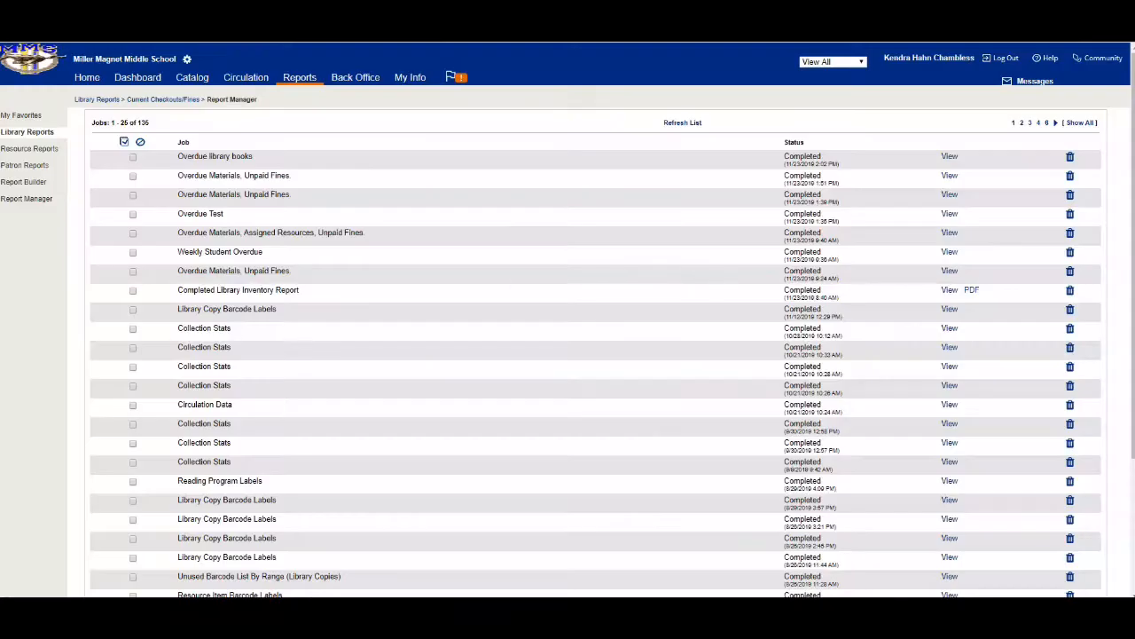
click(172, 102)
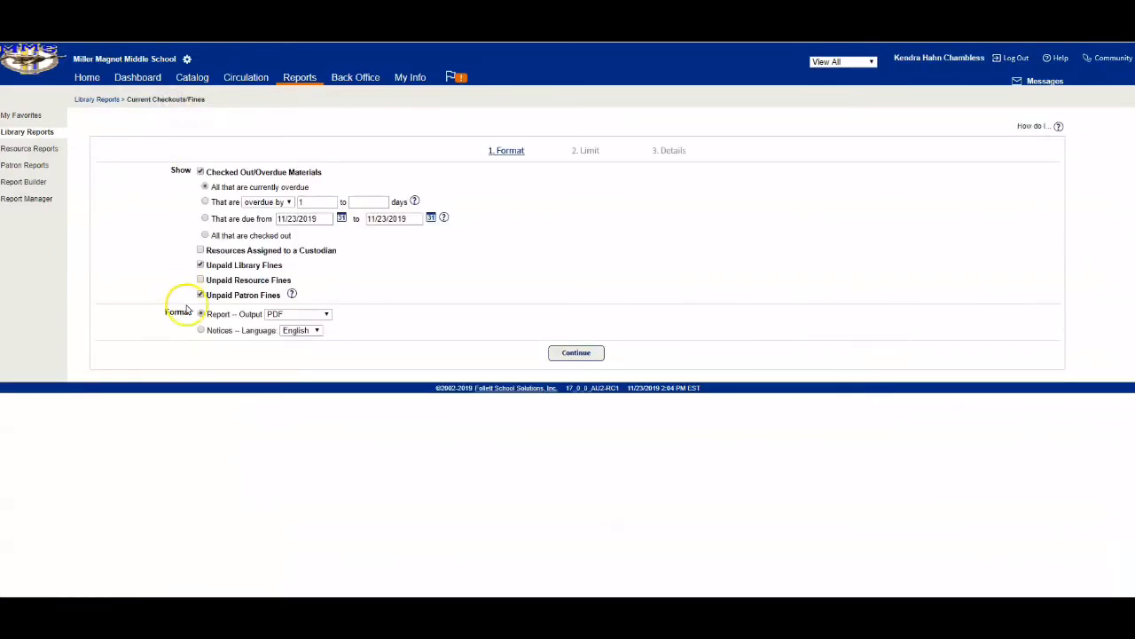
click(202, 331)
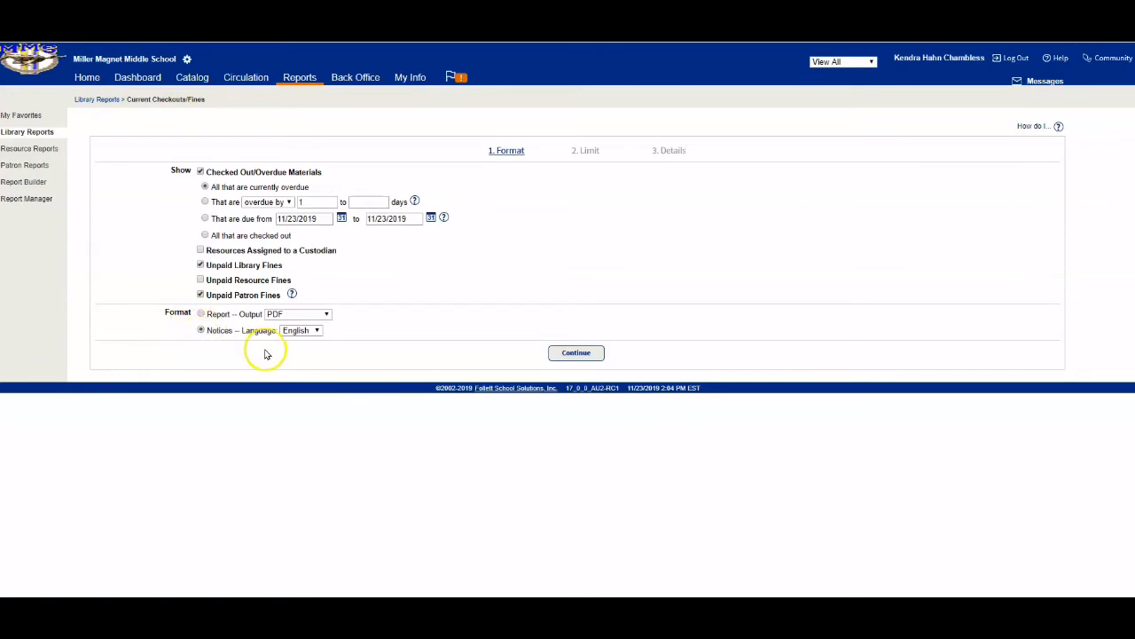
click(301, 332)
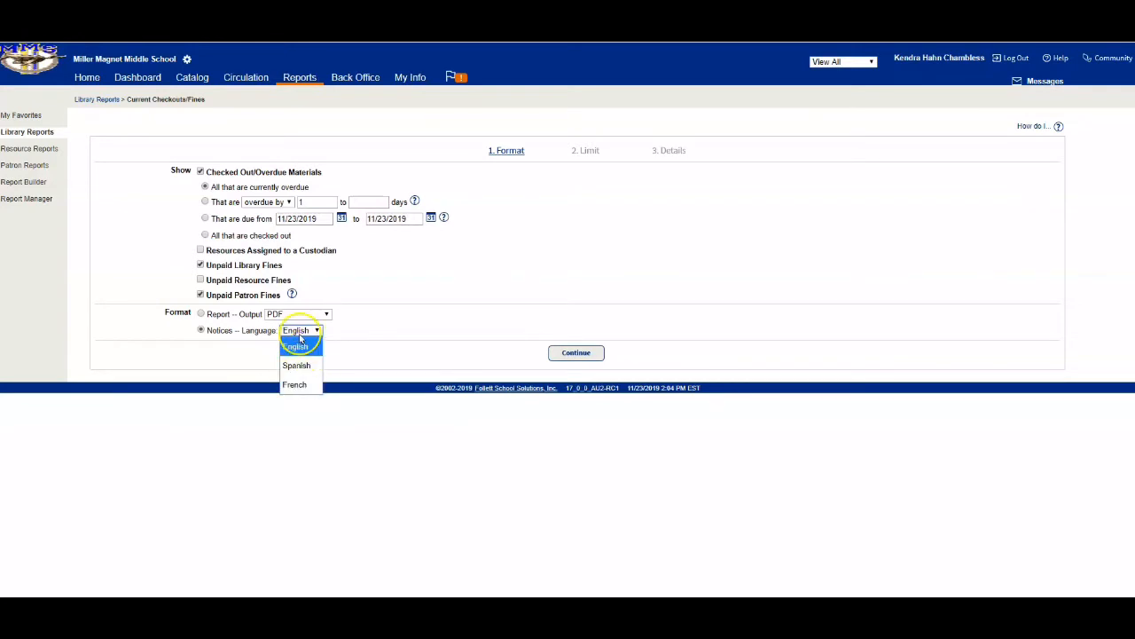
click(300, 345)
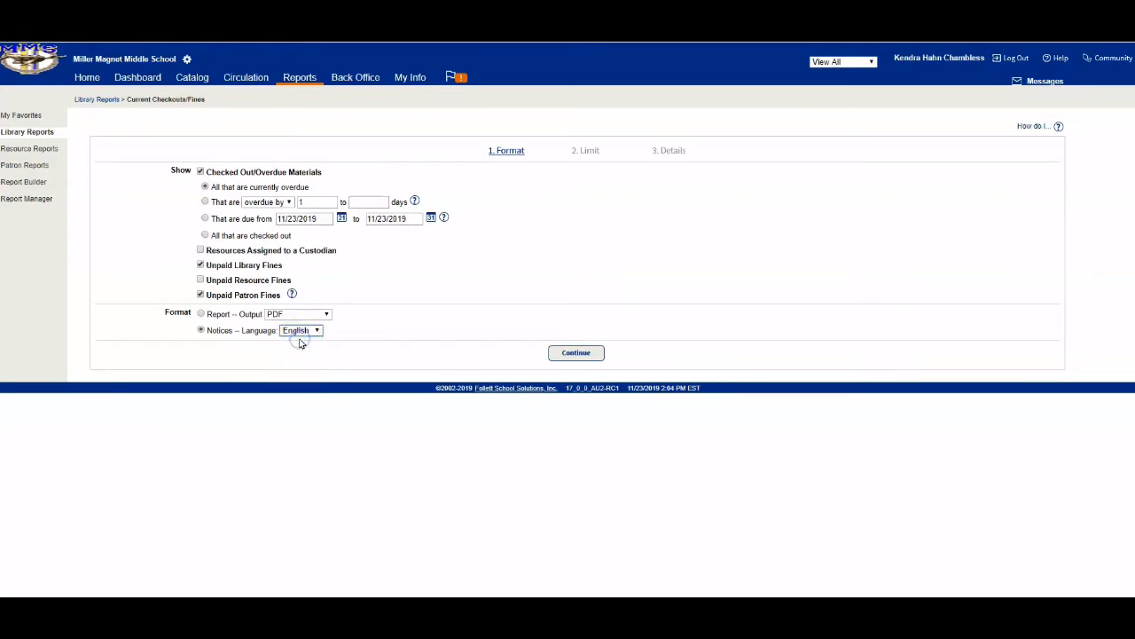
click(576, 354)
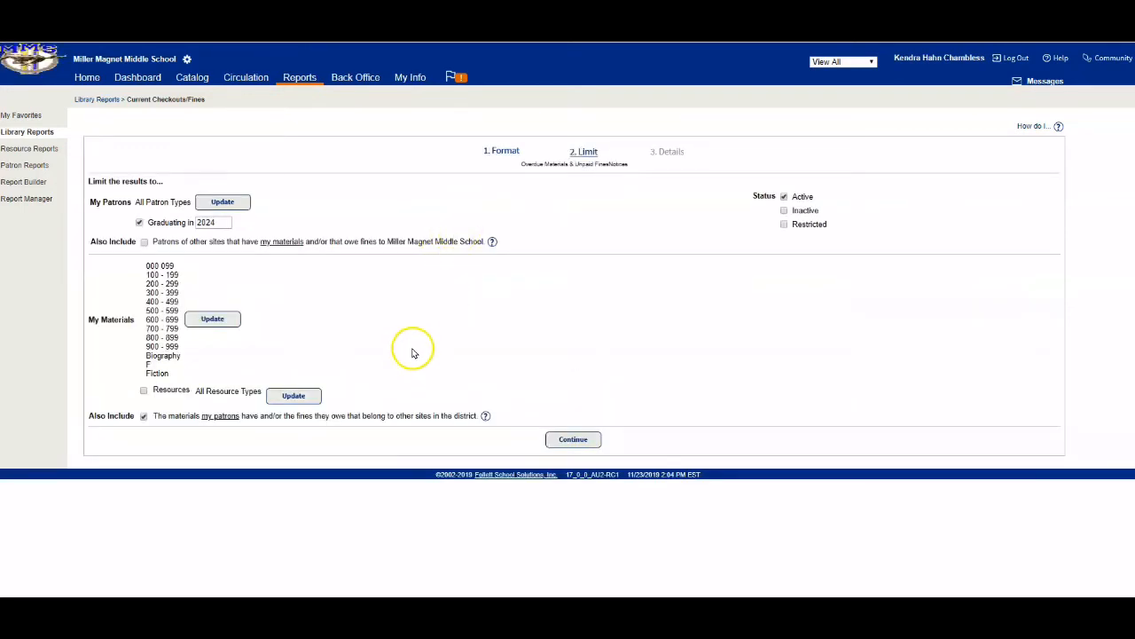
Keep the existing limits, set the page layout to 2 notices per page, and include the price of checked out/overdue materials
click(574, 440)
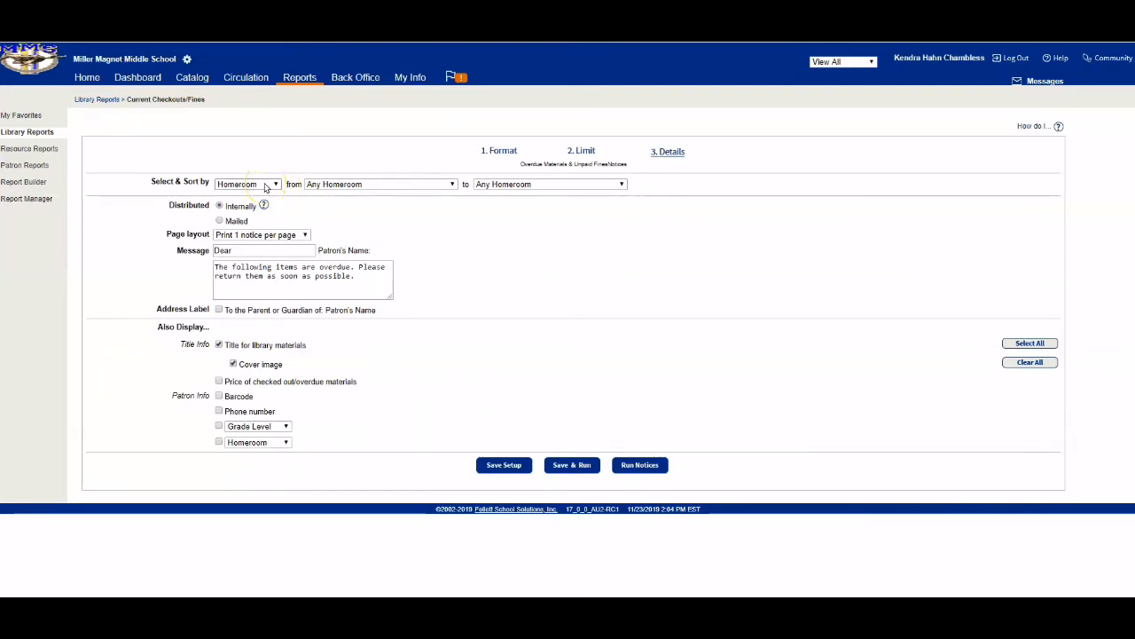
click(258, 235)
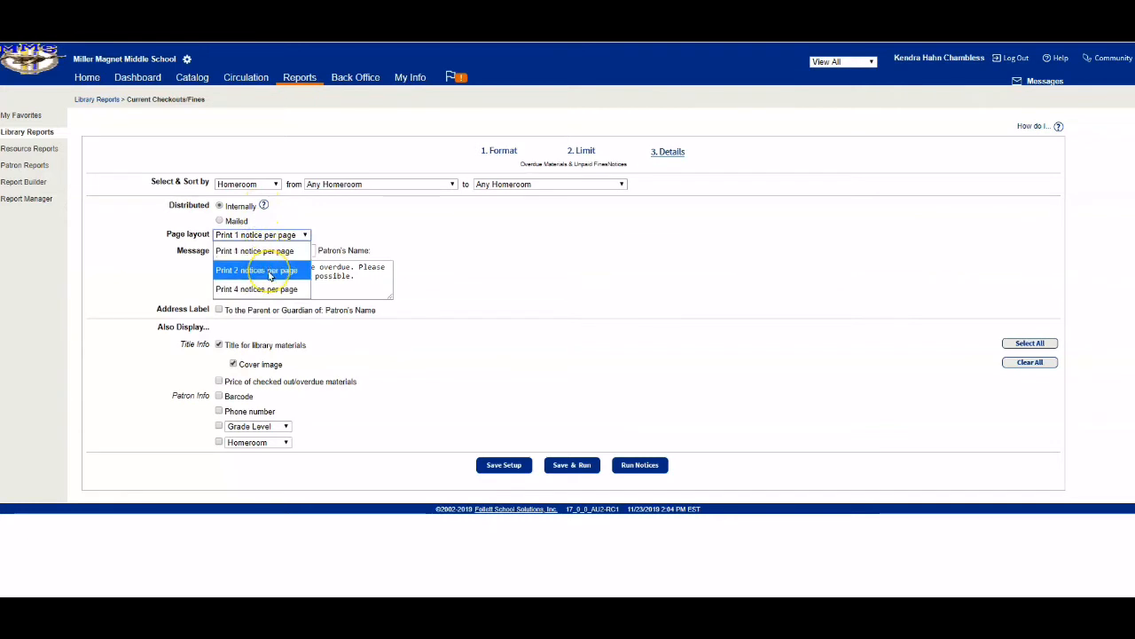
click(268, 273)
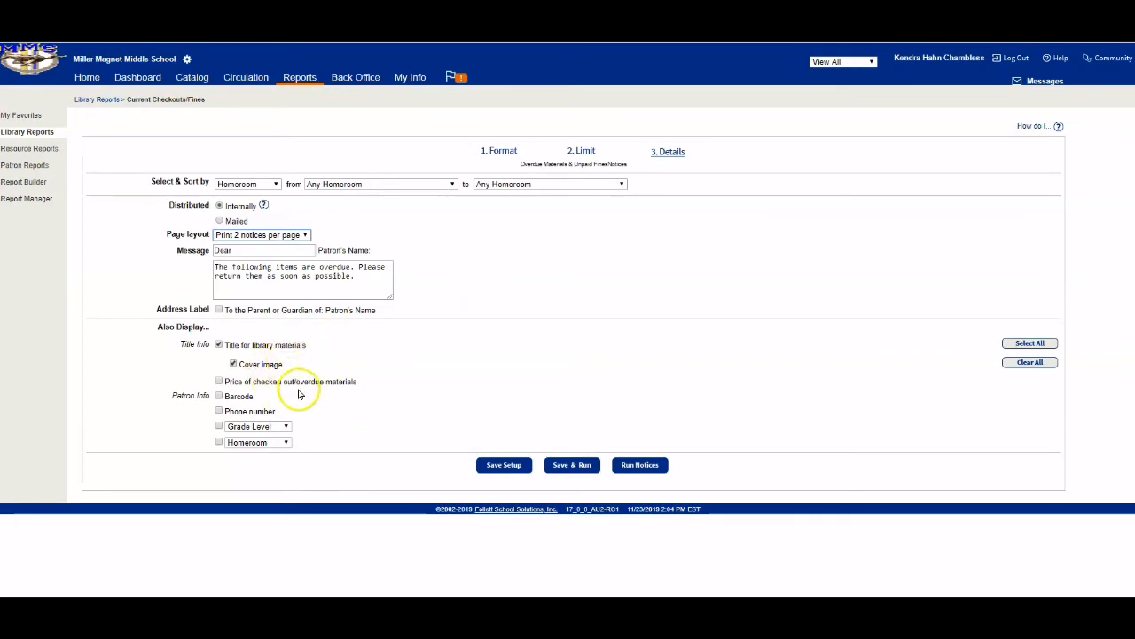
click(220, 381)
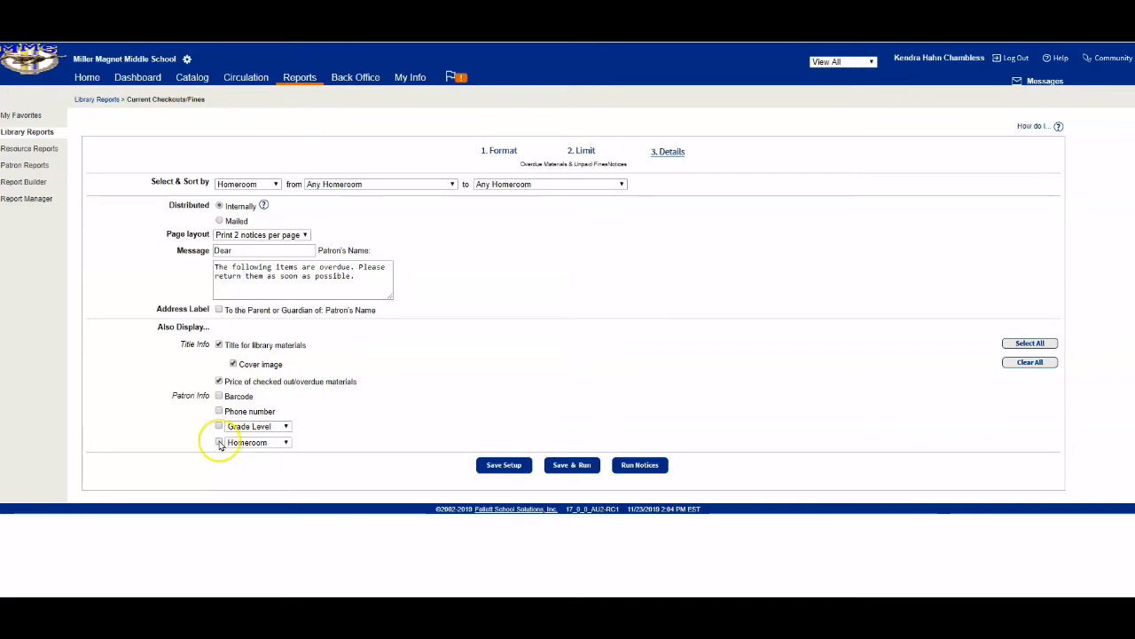
Run the notices and open the newest completed Overdue Materials, Unpaid Fines job from the refreshed job list
click(640, 465)
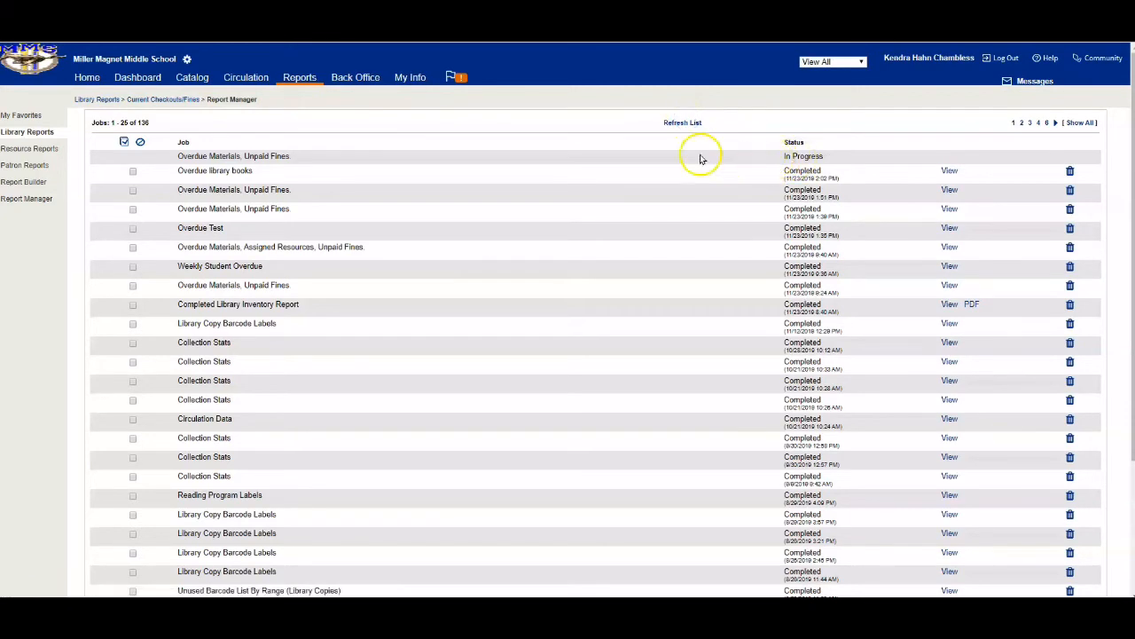
click(683, 124)
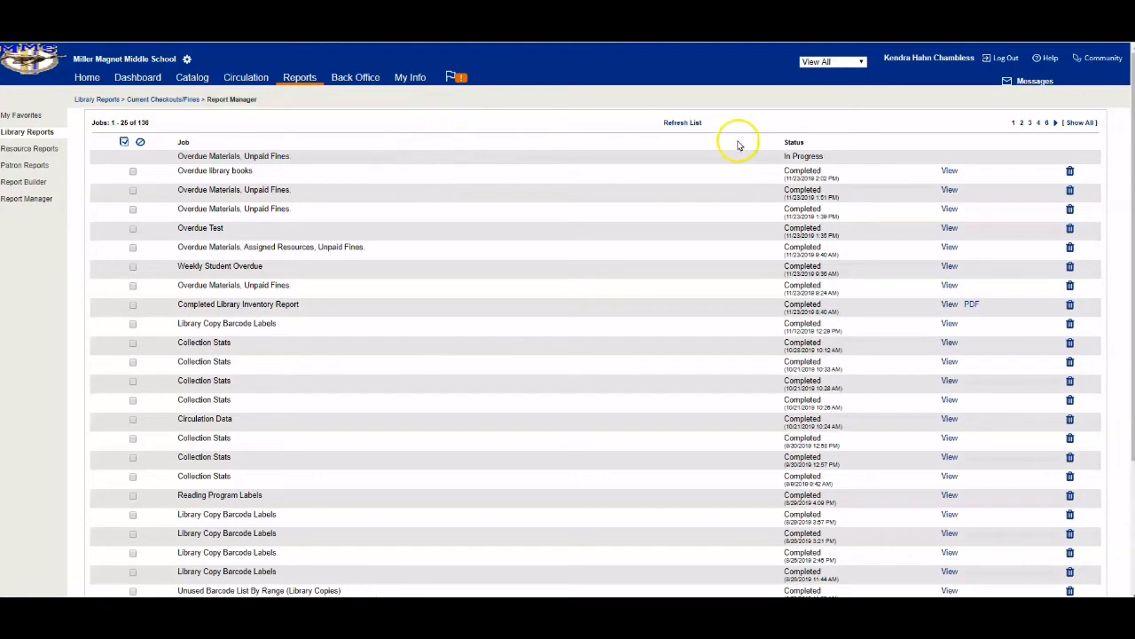
click(679, 124)
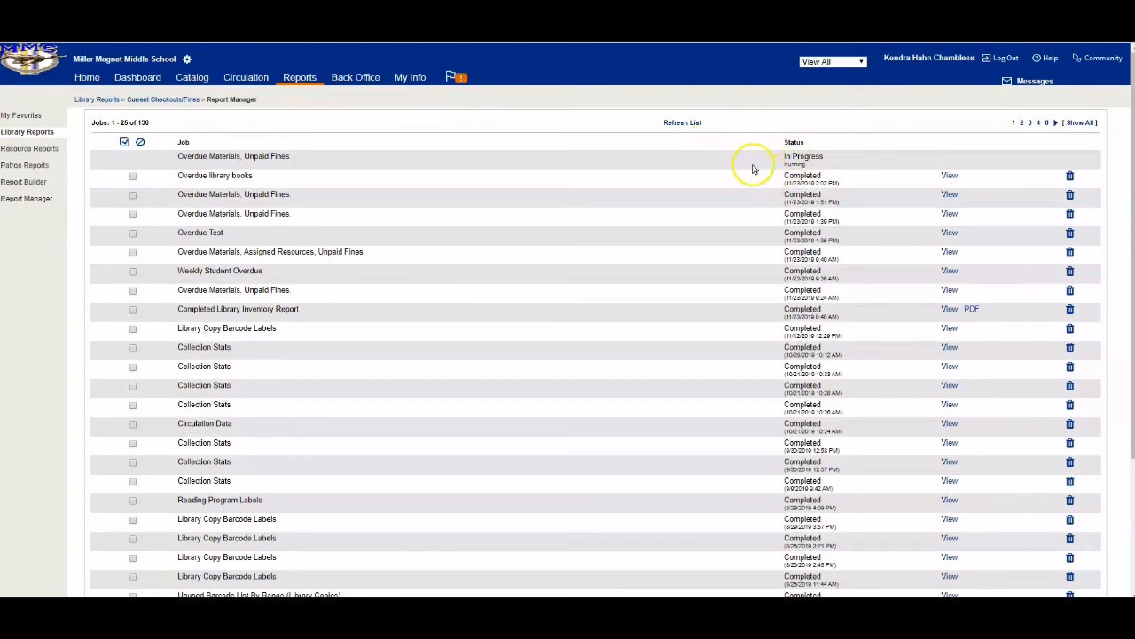
click(682, 123)
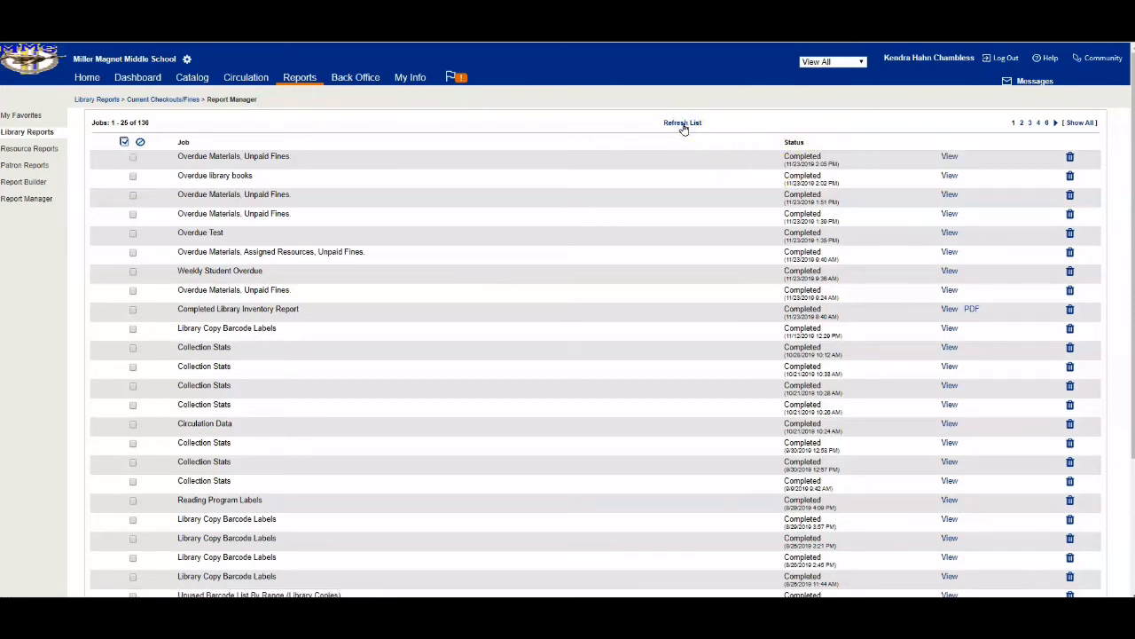
click(950, 157)
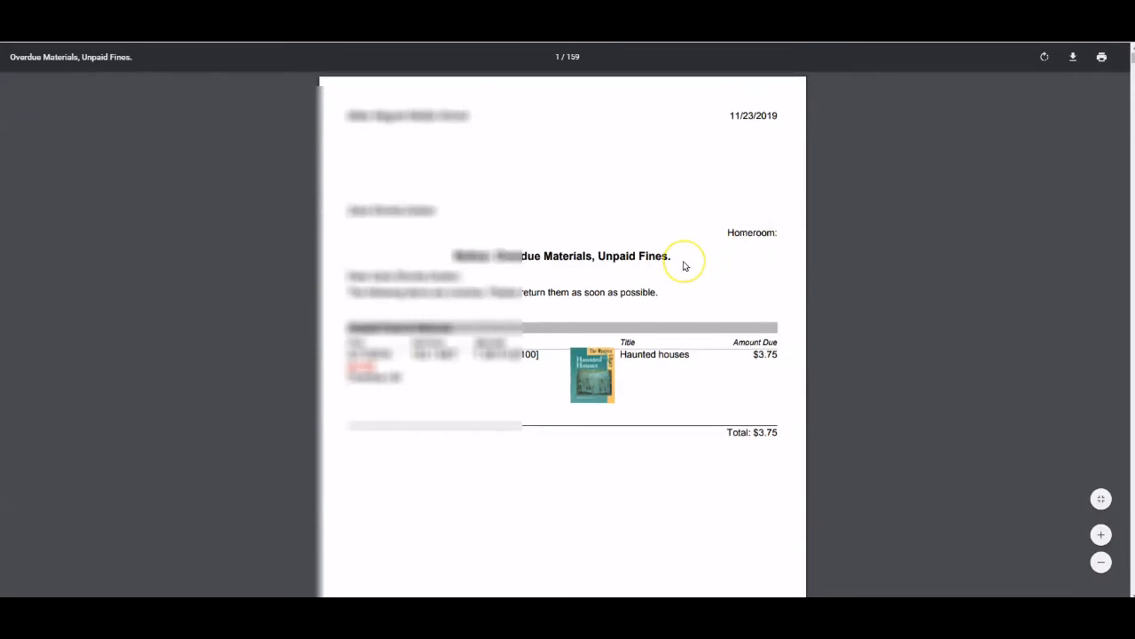
Examine the first several patron notices for their overdue message, cover images, titles, prices and fines, and return to the job list
scroll(684, 266, down, 1)
scroll(684, 266, down, 6)
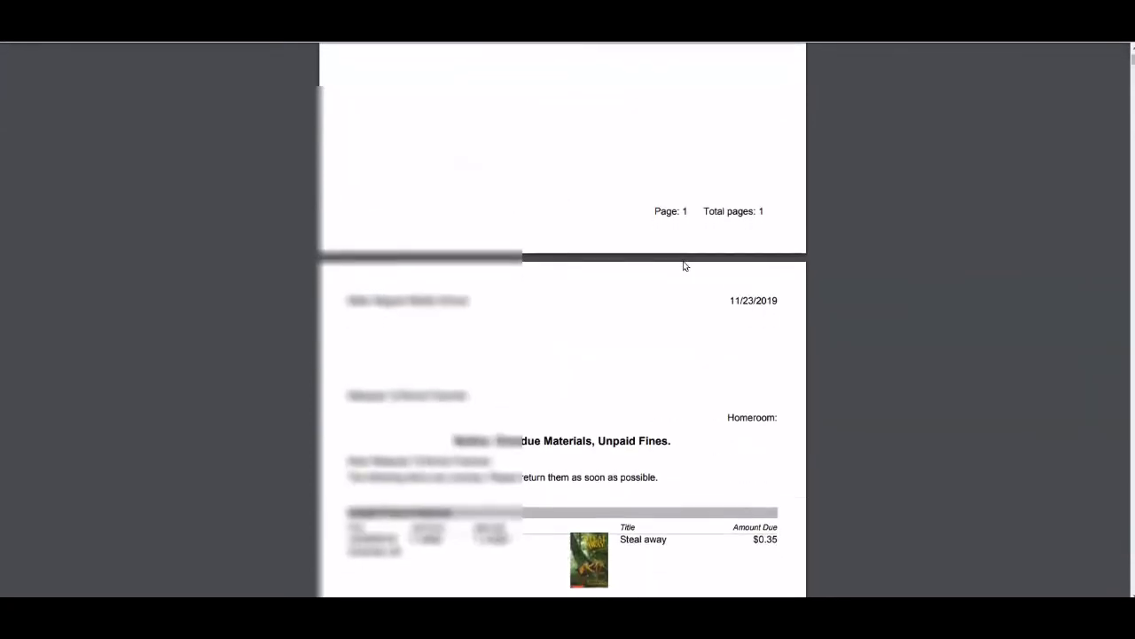
scroll(684, 266, down, 7)
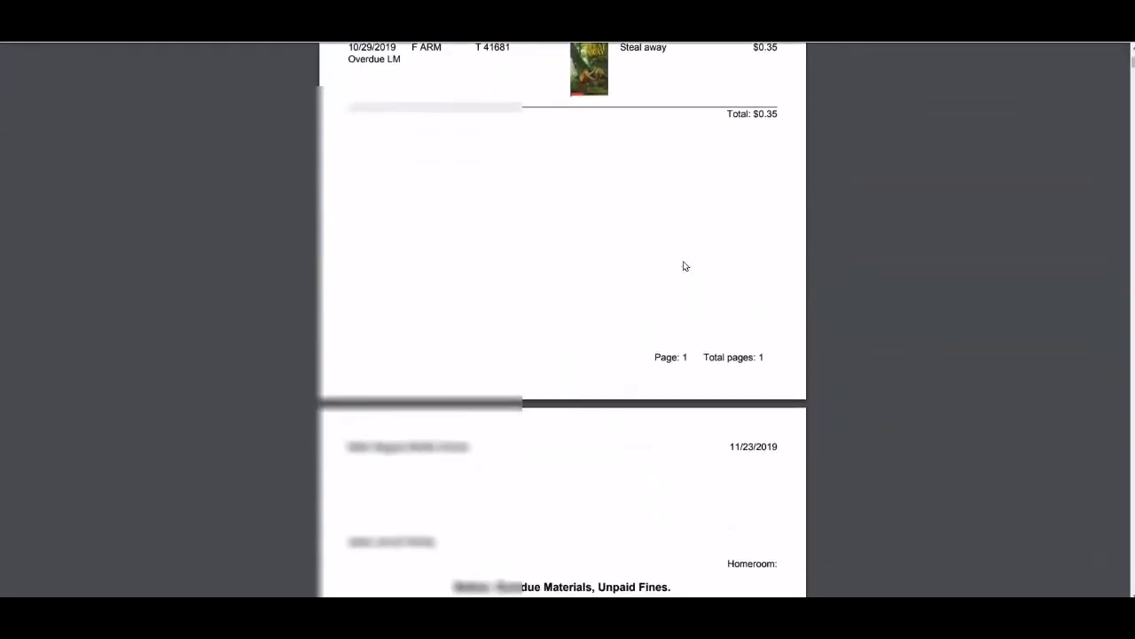
scroll(684, 266, down, 7)
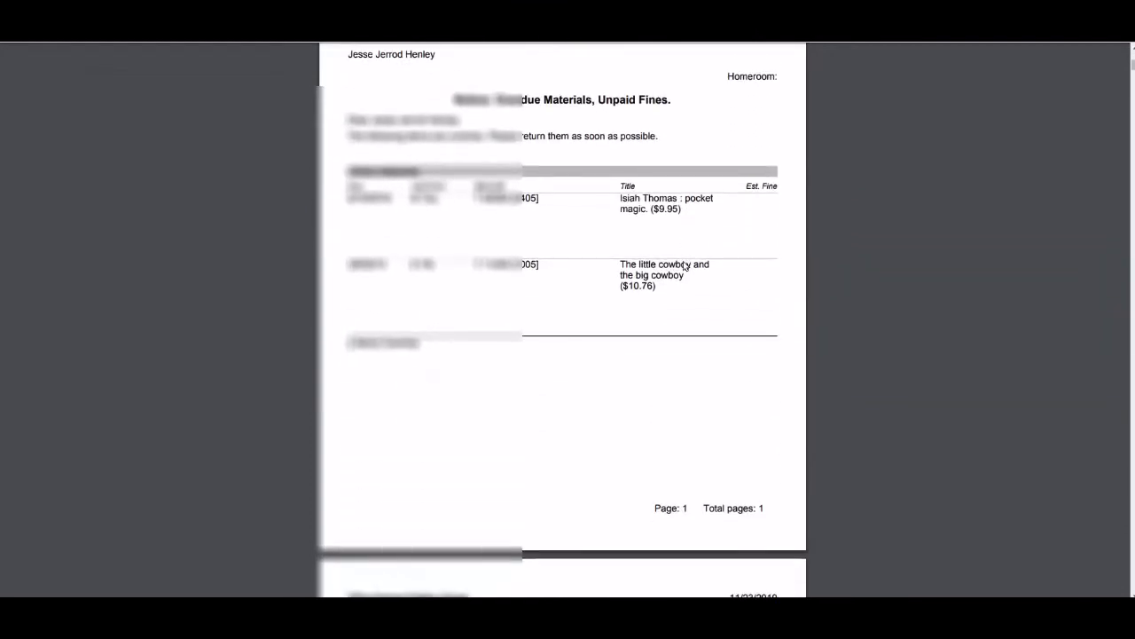
scroll(684, 267, down, 4)
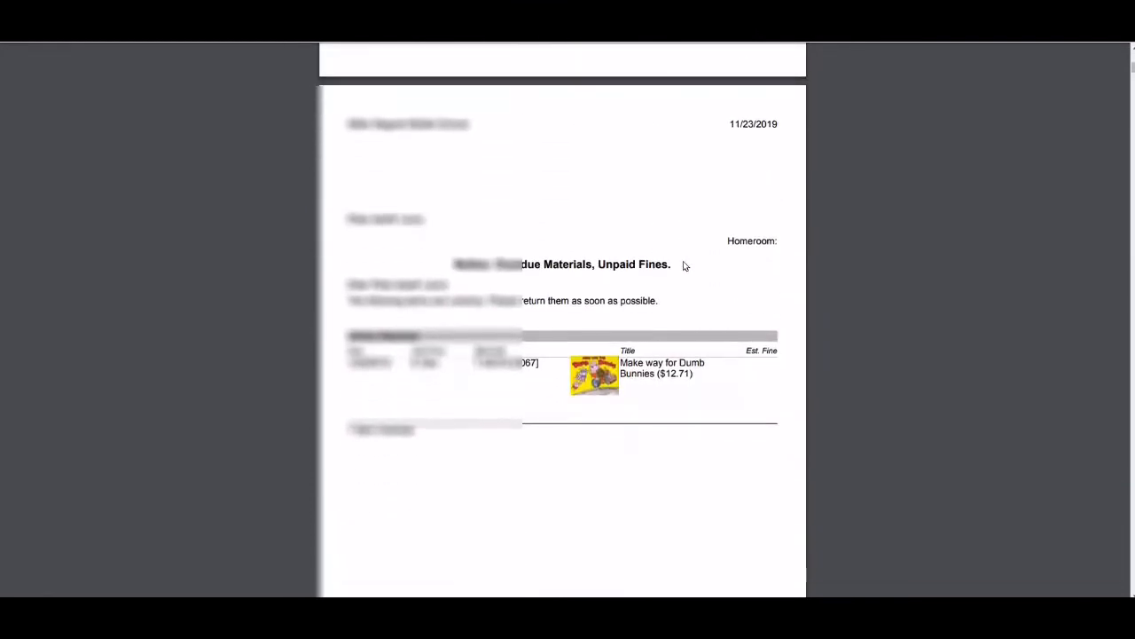
click(552, 289)
scroll(563, 327, down, 1)
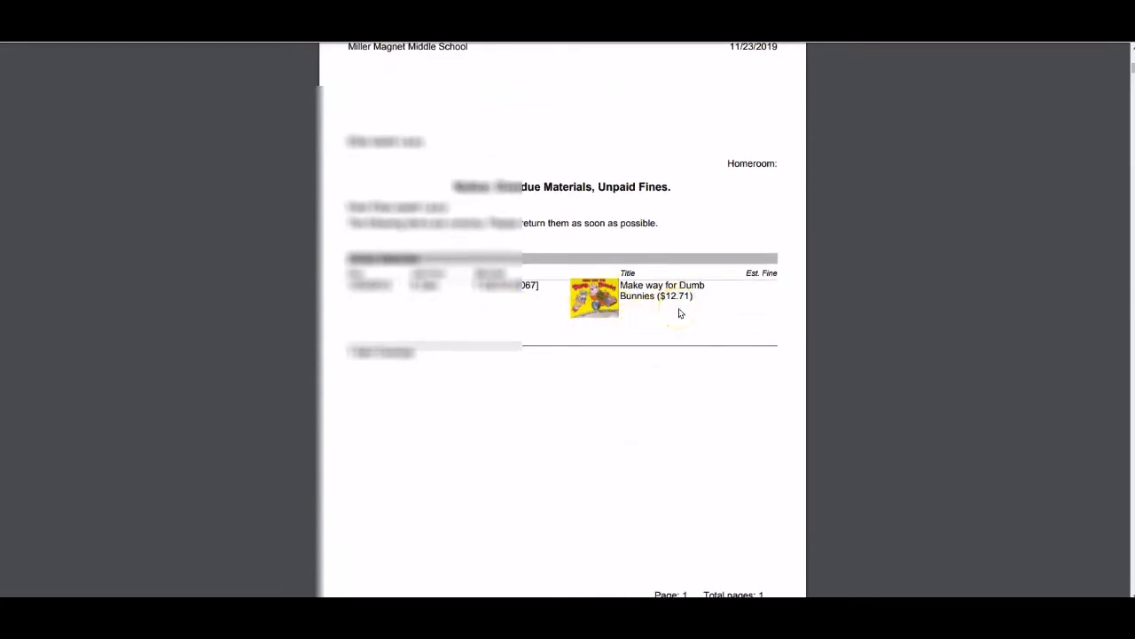
scroll(680, 313, down, 2)
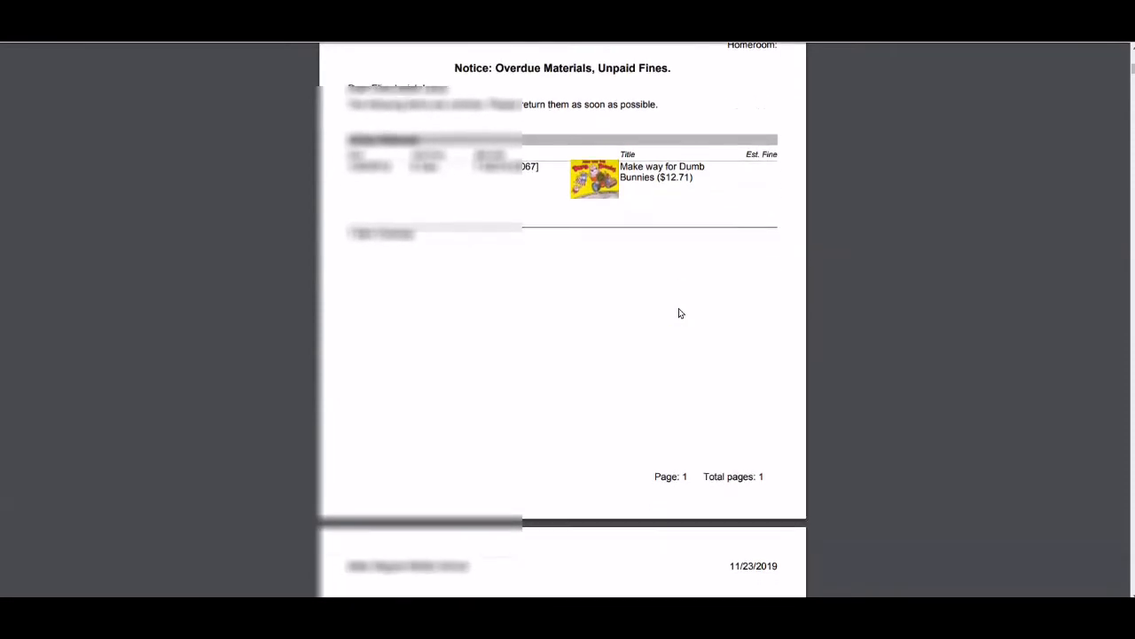
scroll(680, 313, down, 6)
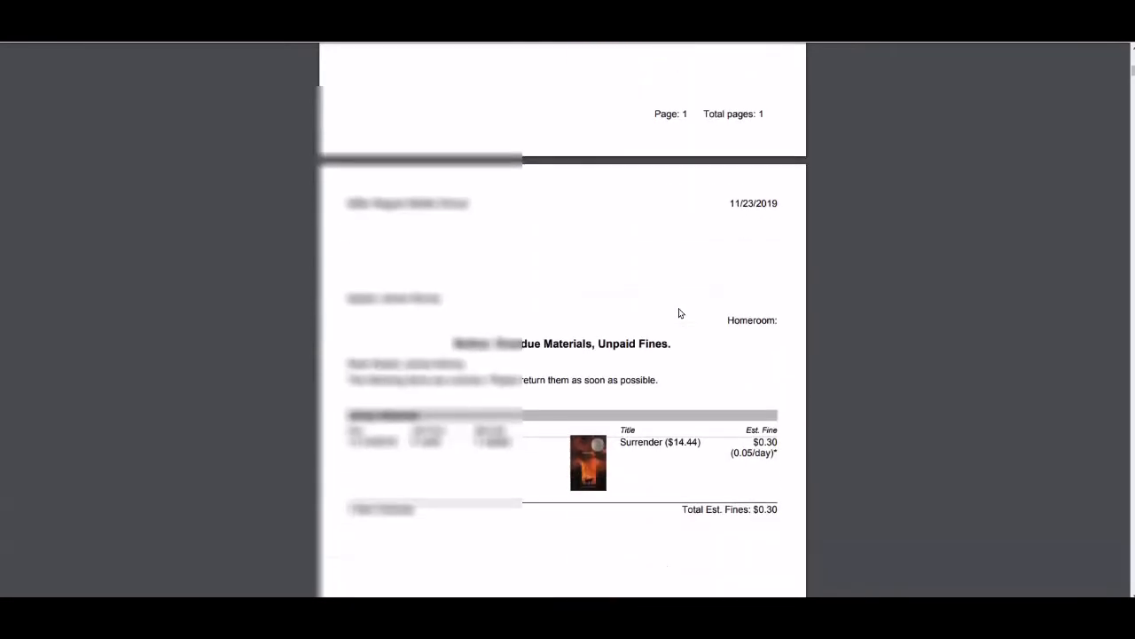
scroll(680, 313, down, 7)
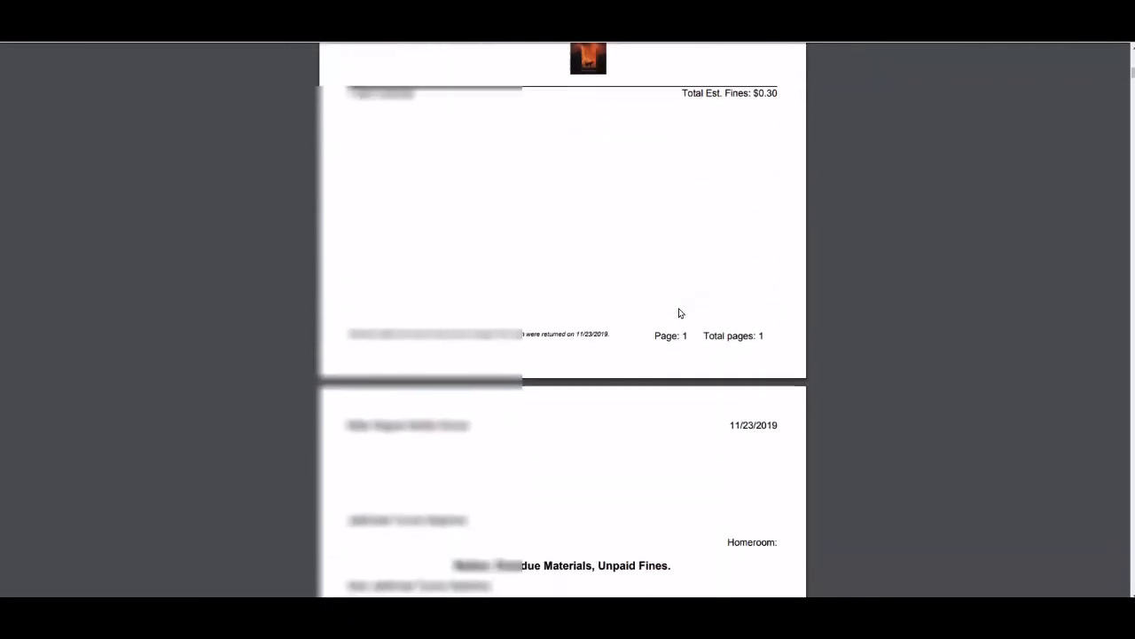
scroll(680, 313, down, 4)
scroll(680, 313, up, 2)
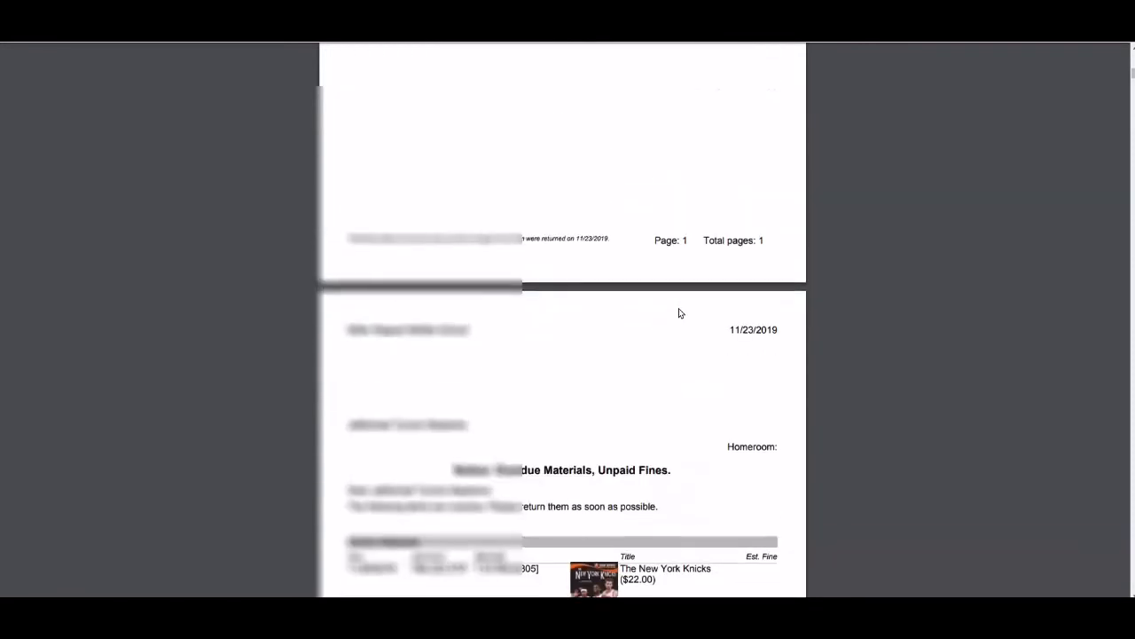
scroll(681, 313, up, 3)
scroll(680, 313, up, 5)
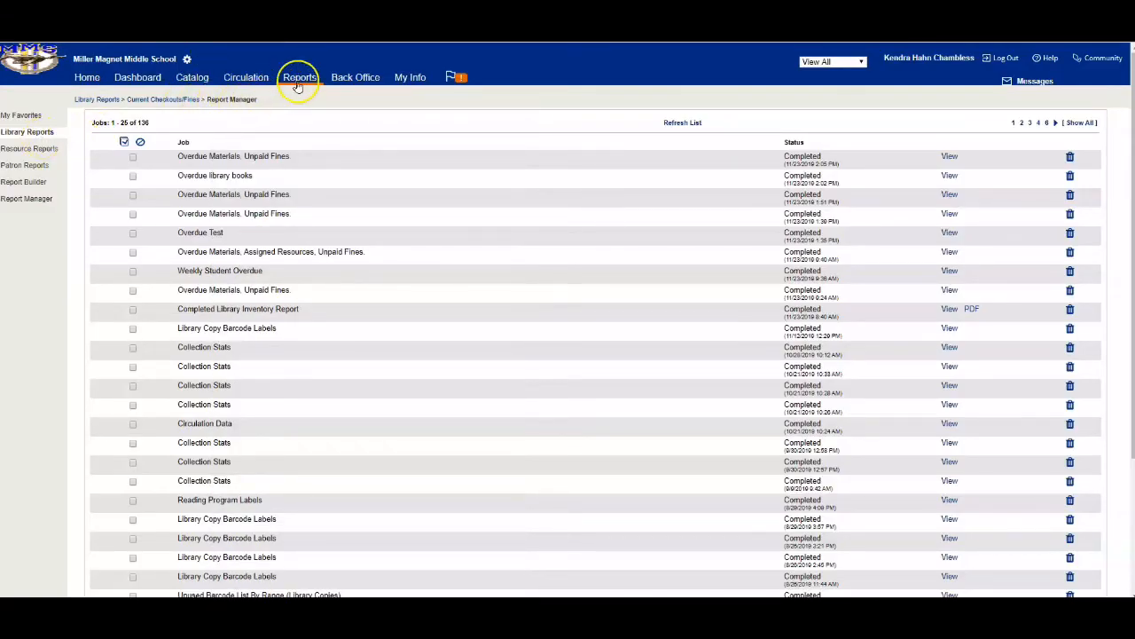
Go back to the library reports and view the completed inventories under Inventory Control
click(94, 99)
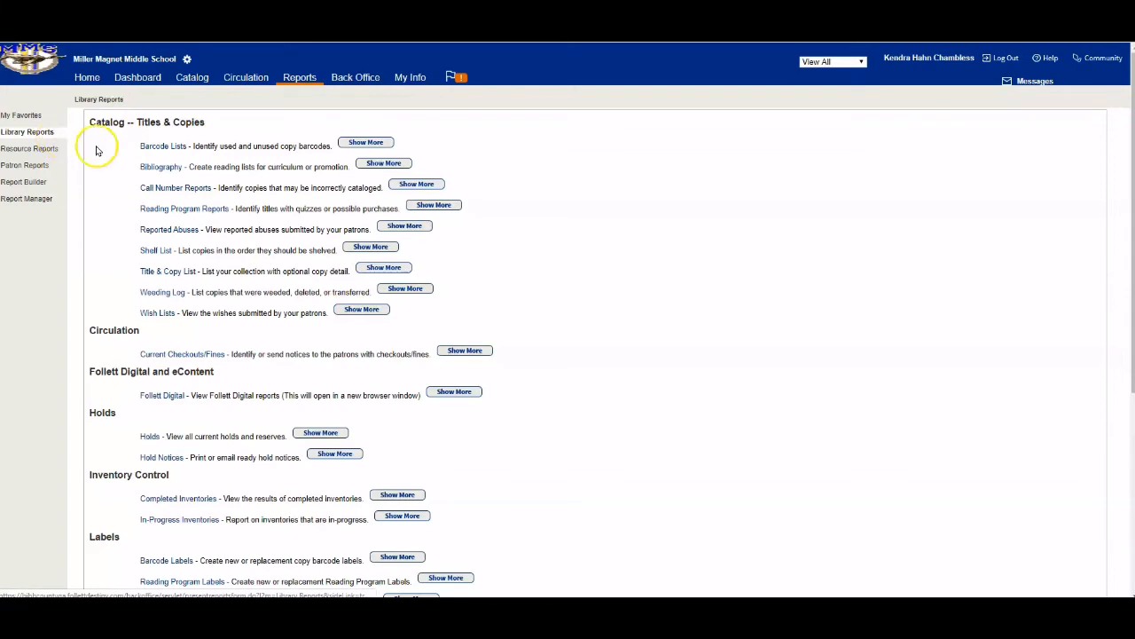
scroll(210, 260, down, 1)
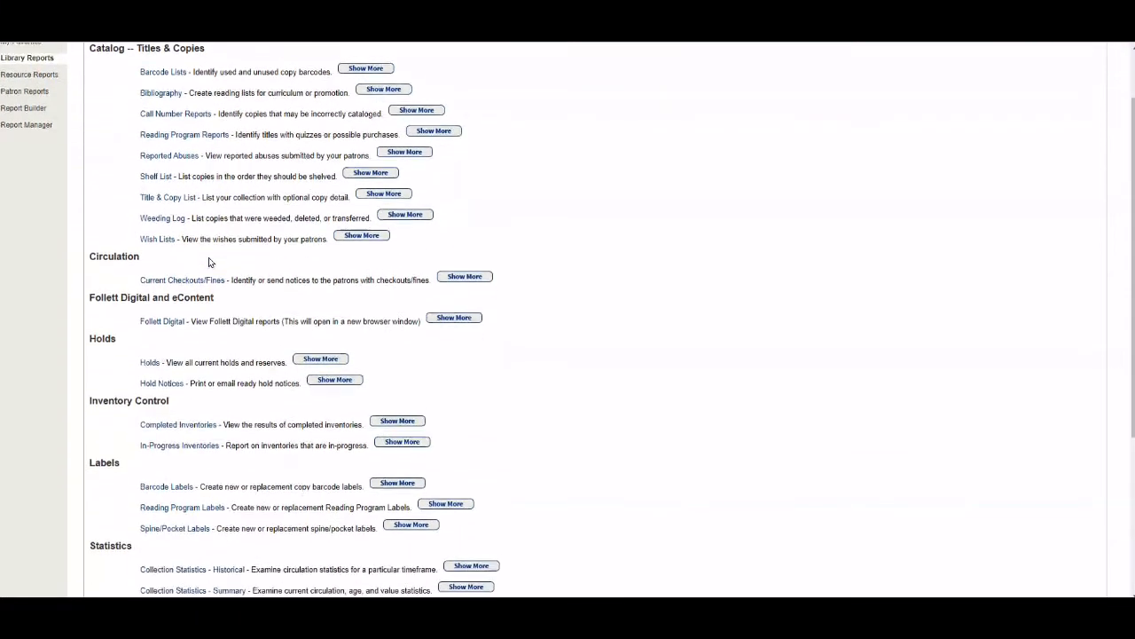
click(171, 447)
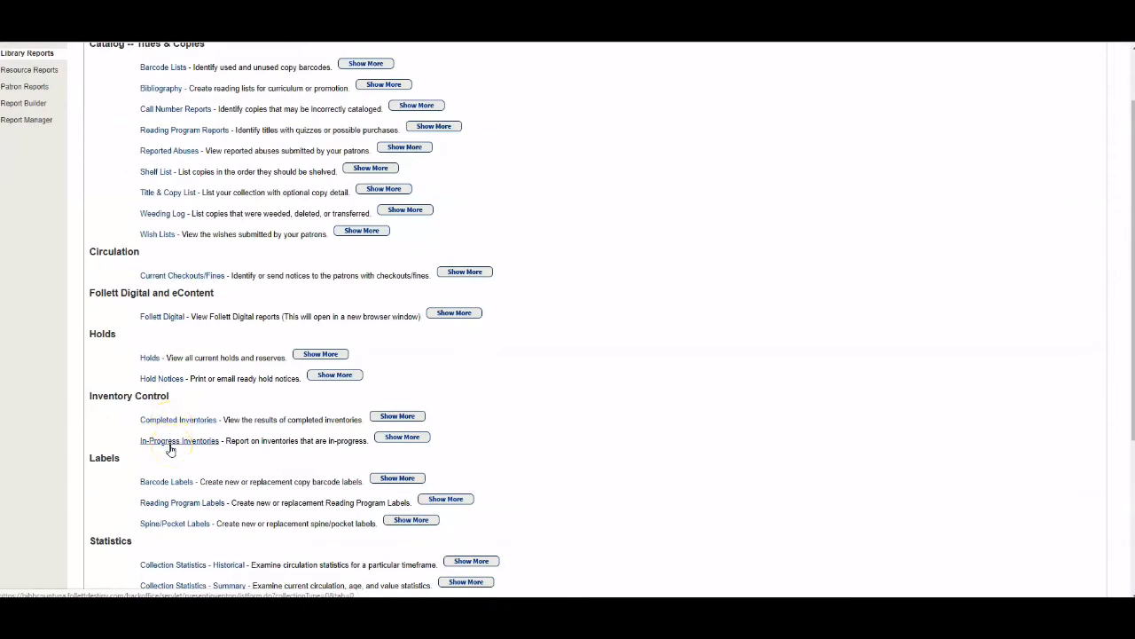
click(173, 421)
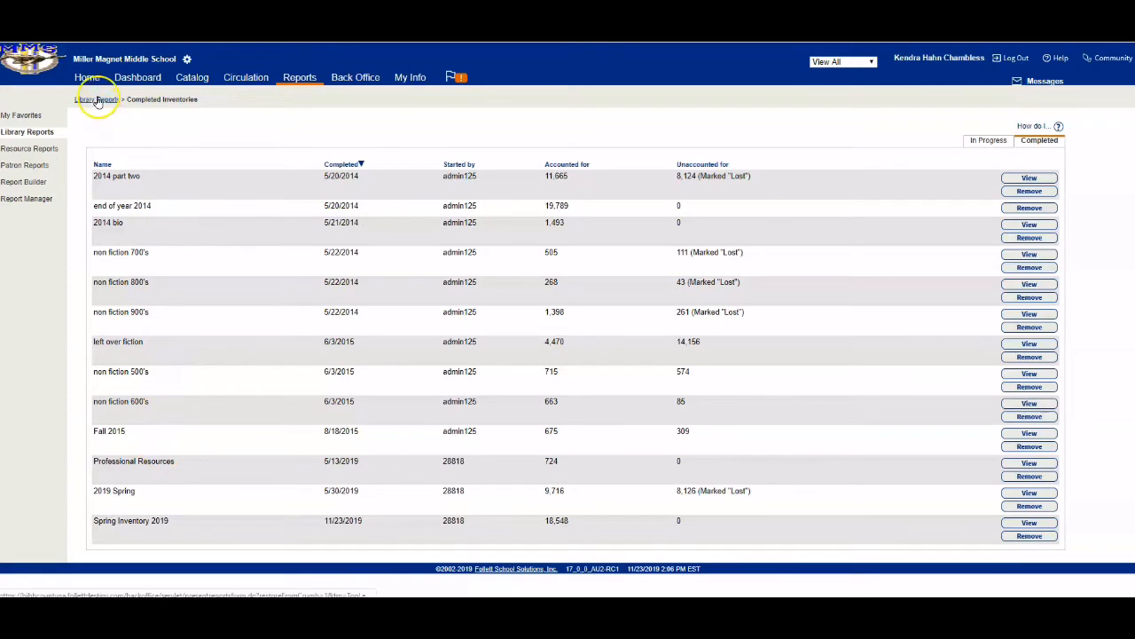
Run a report on the copies in the in-progress "2019 Spring NonFic Ref" inventory and refresh the job list
click(988, 140)
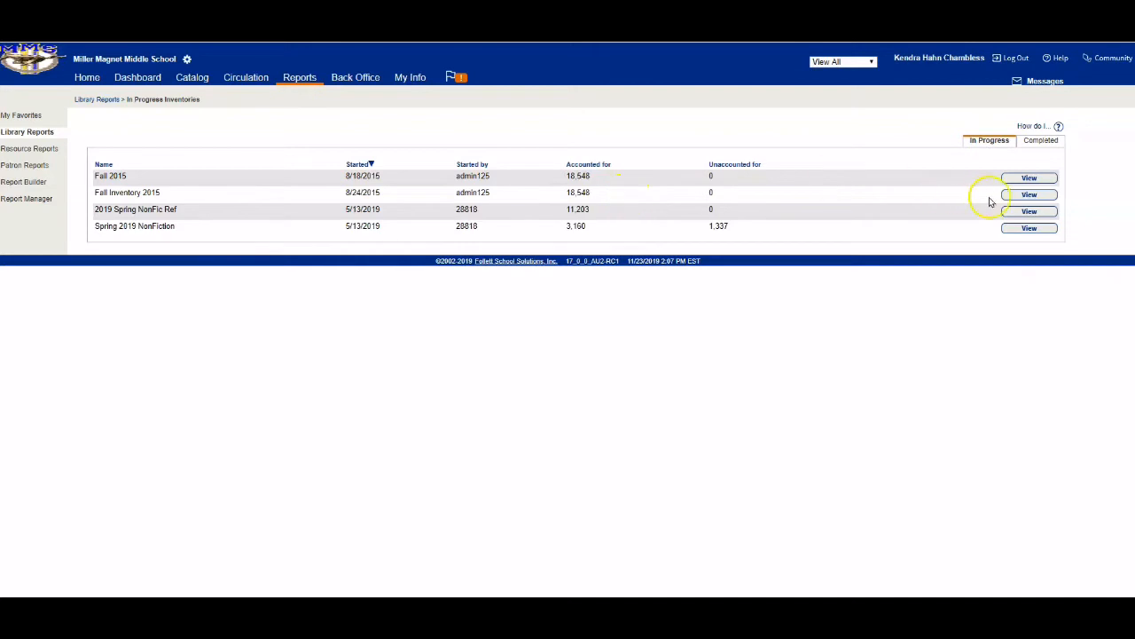
click(1027, 212)
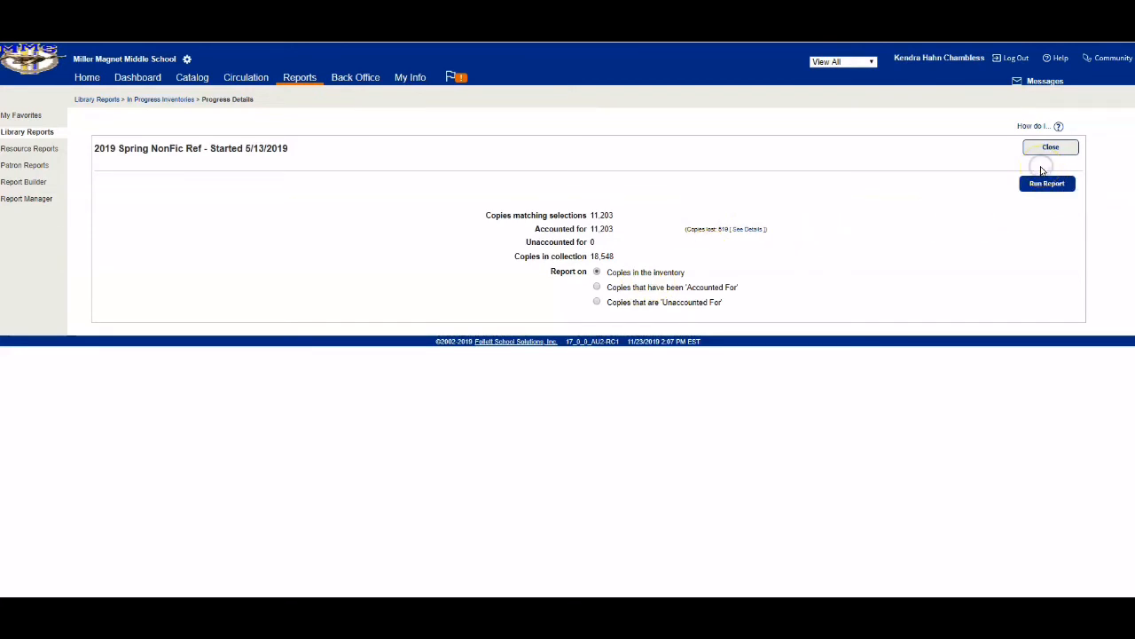
click(1041, 186)
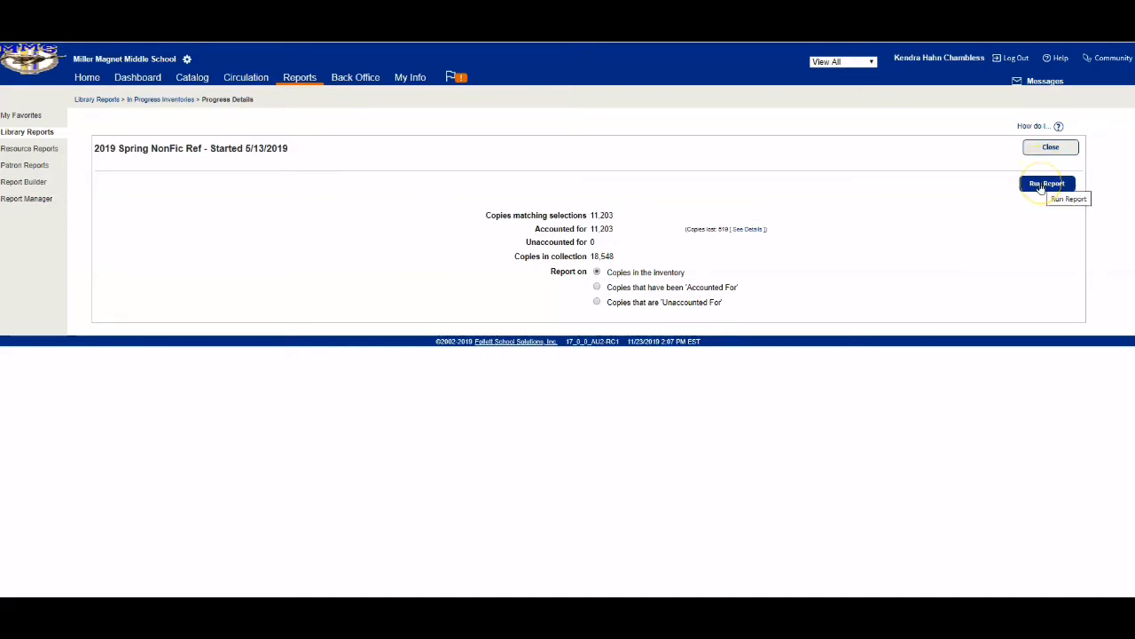
click(1041, 187)
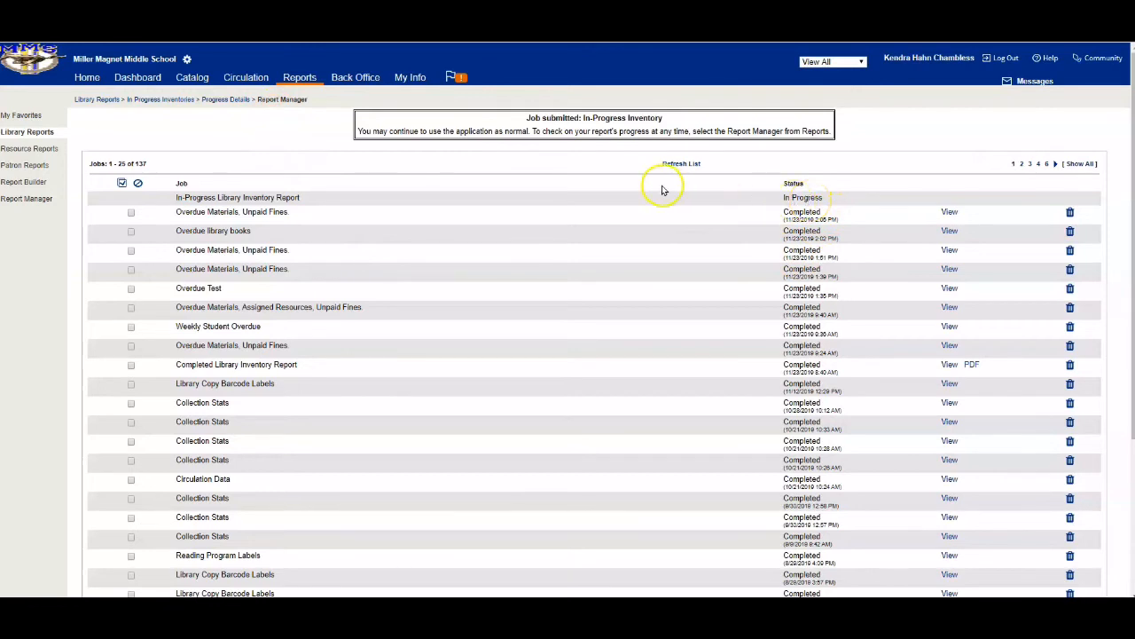
click(682, 165)
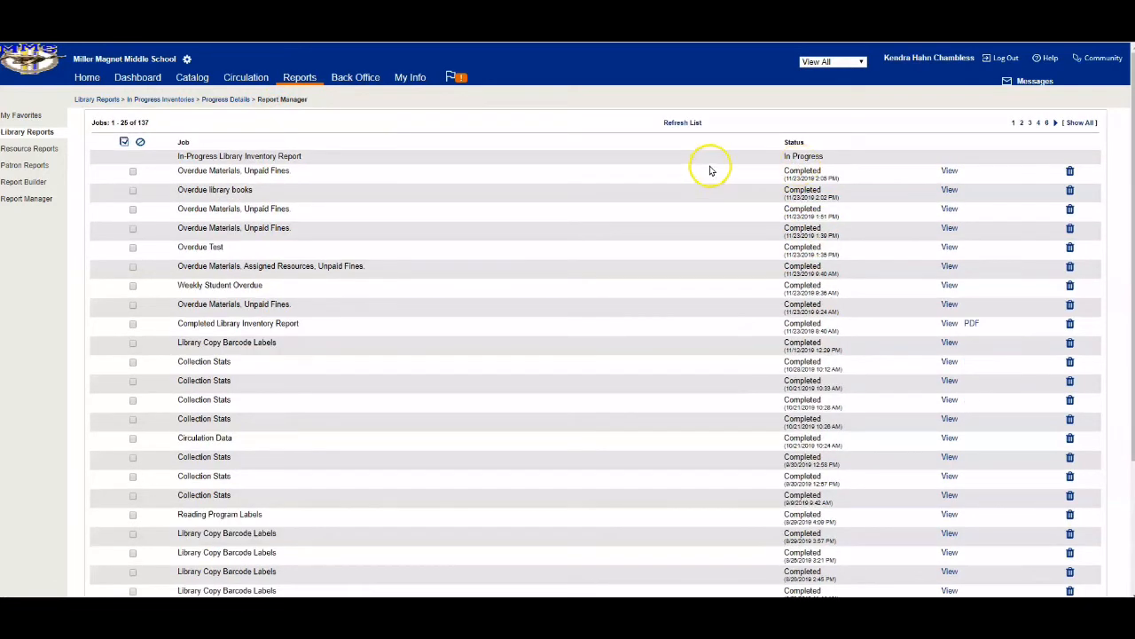
click(680, 126)
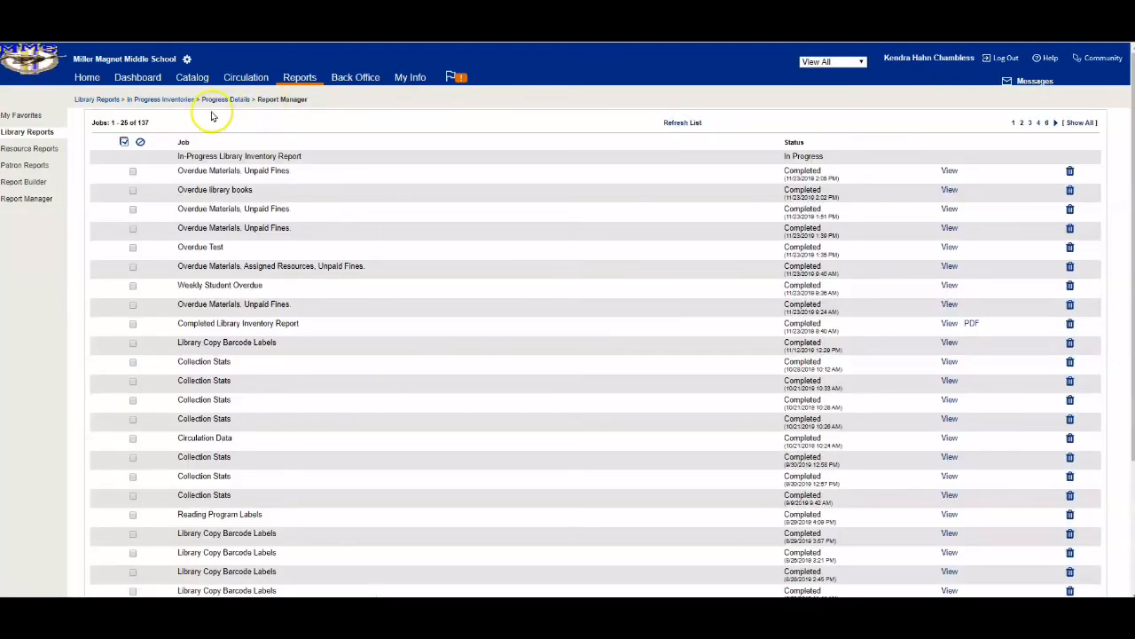
Go to the library inventory page in Back Office and look through the list of started inventories
click(298, 78)
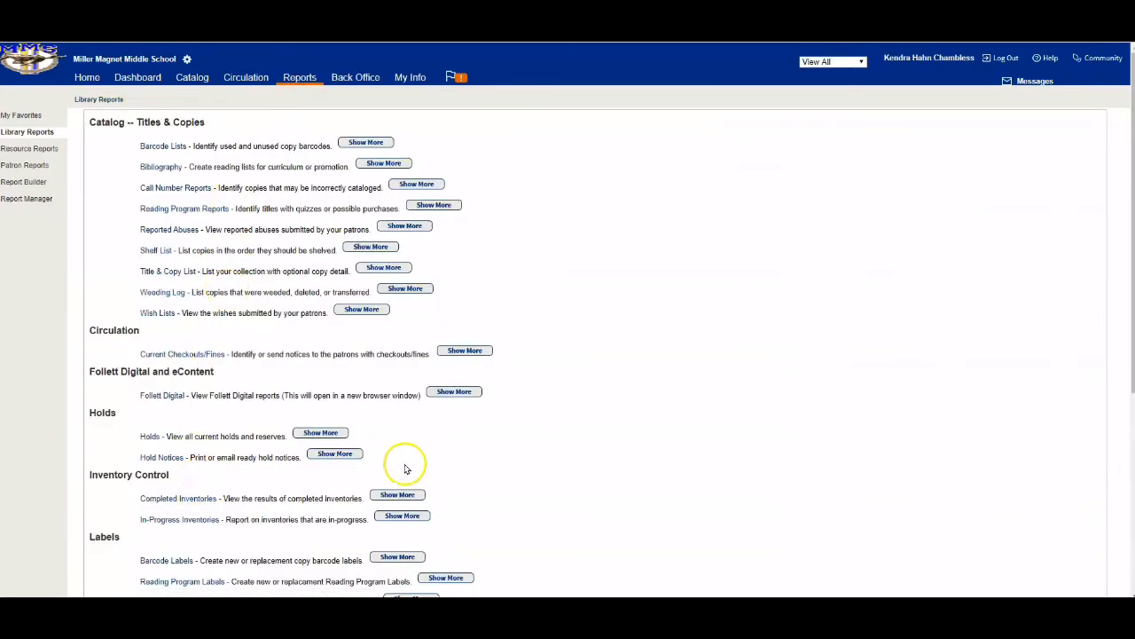
click(355, 78)
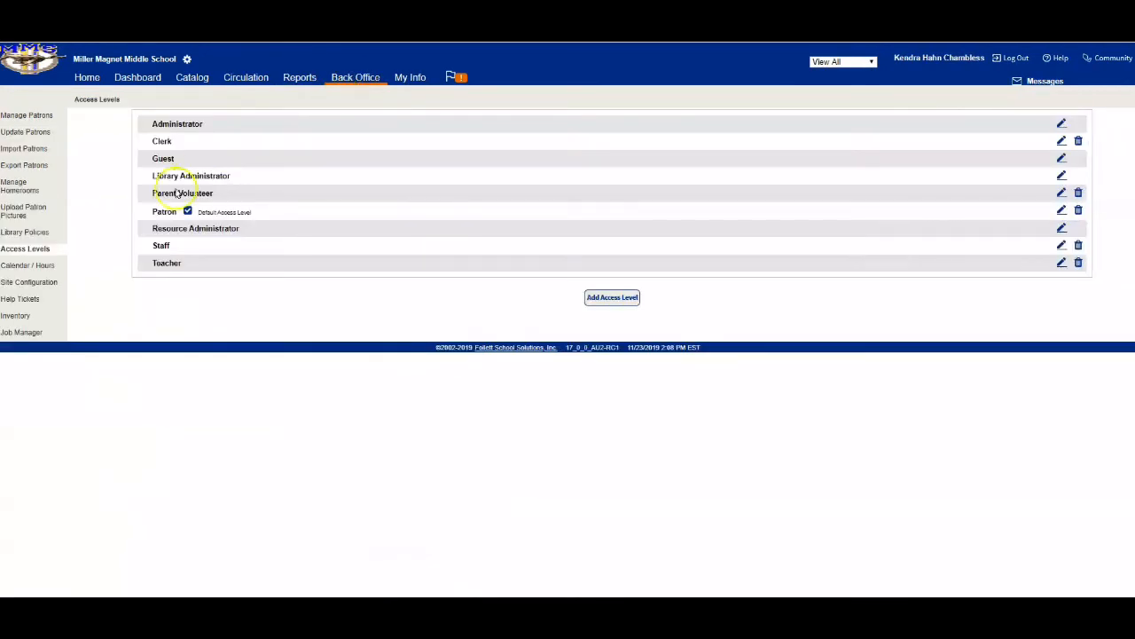
click(16, 316)
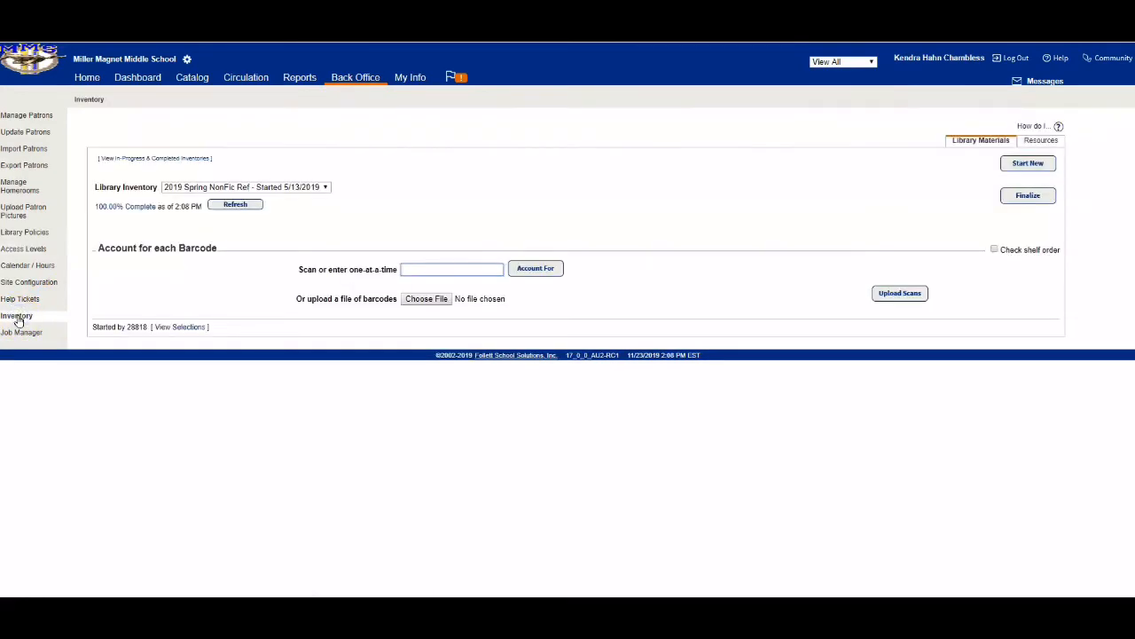
click(221, 203)
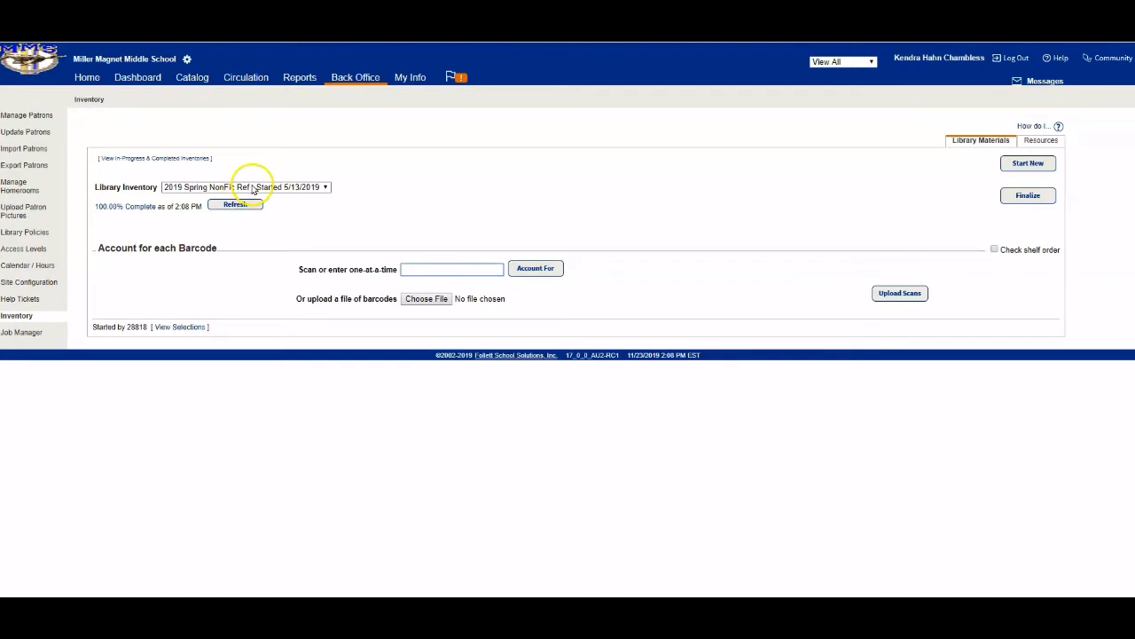
click(253, 189)
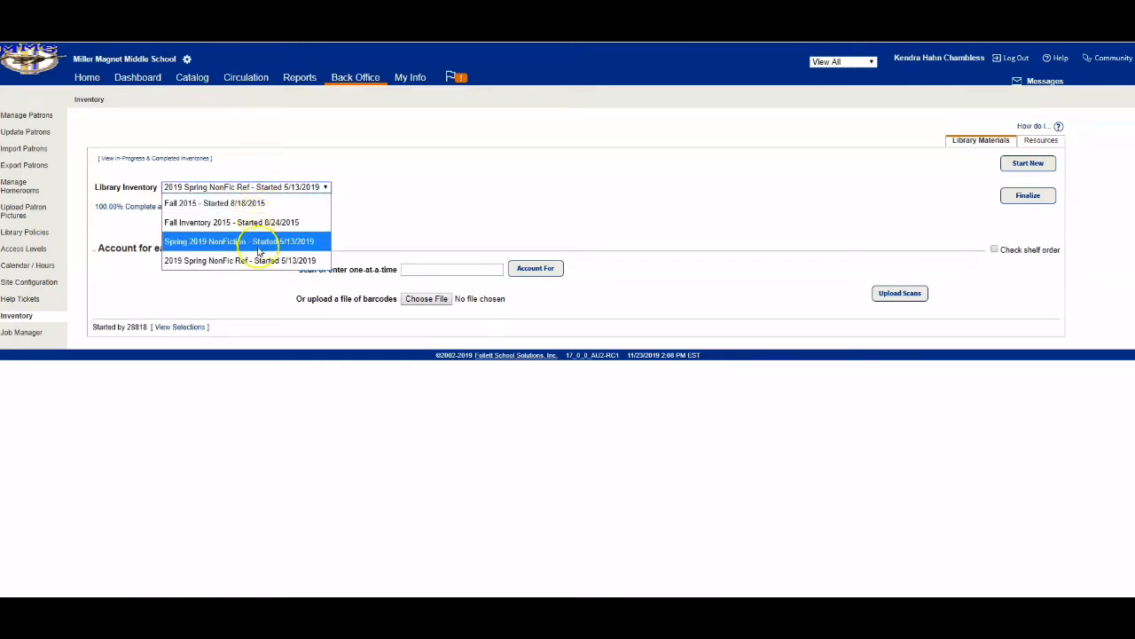
click(396, 190)
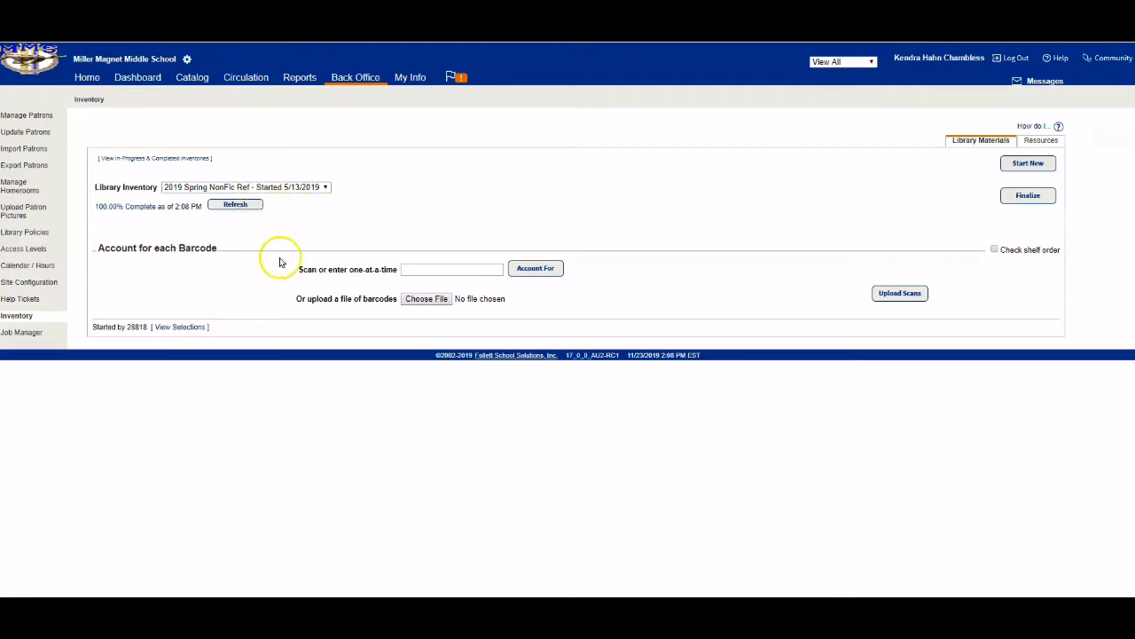
Look at the form for starting a new inventory, cancel it, and switch to the "Spring 2019 NonFiction" inventory
click(1029, 164)
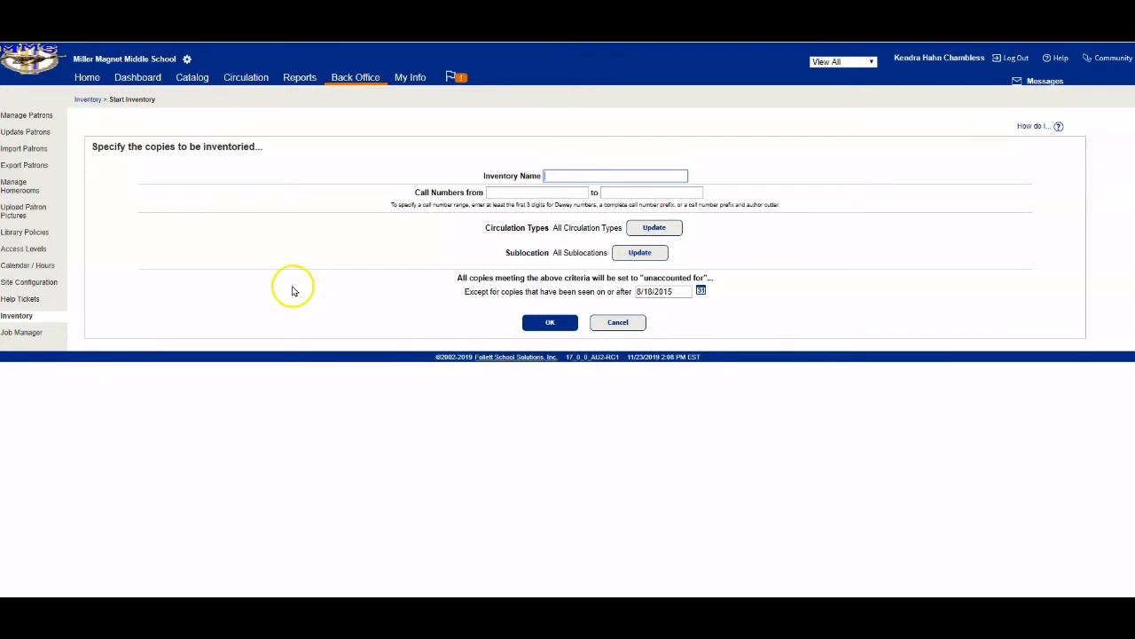
click(618, 322)
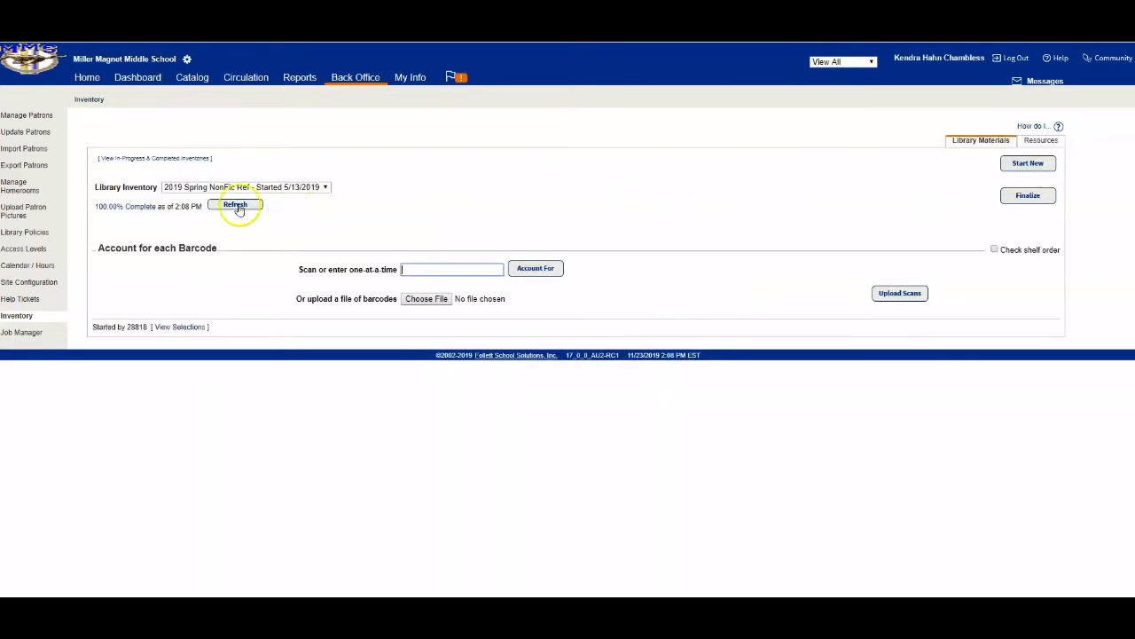
click(281, 188)
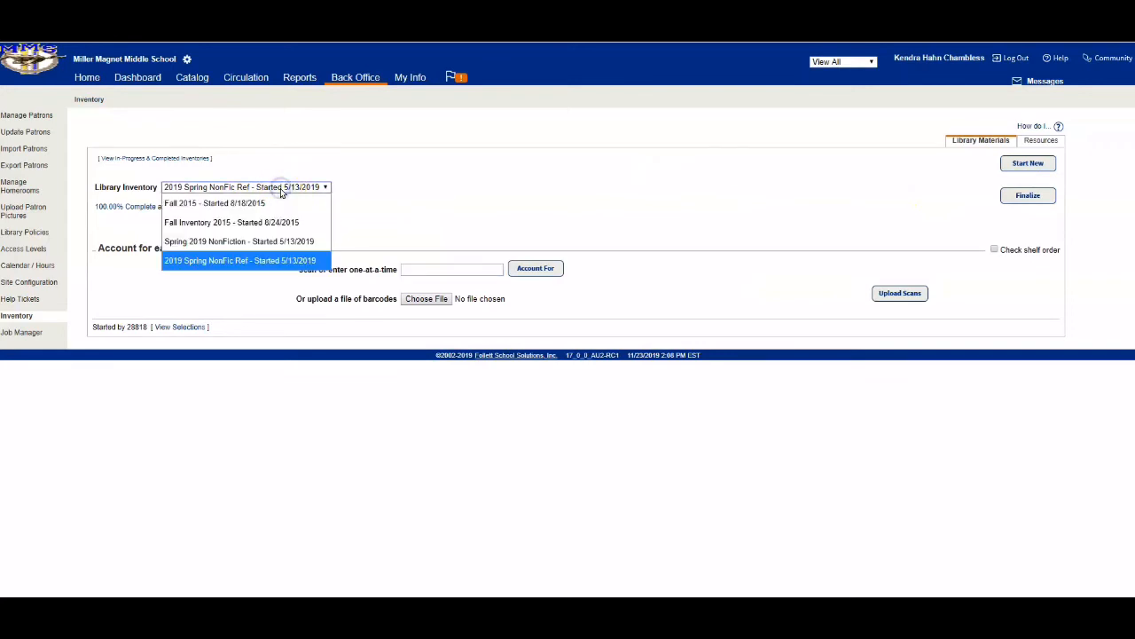
click(276, 246)
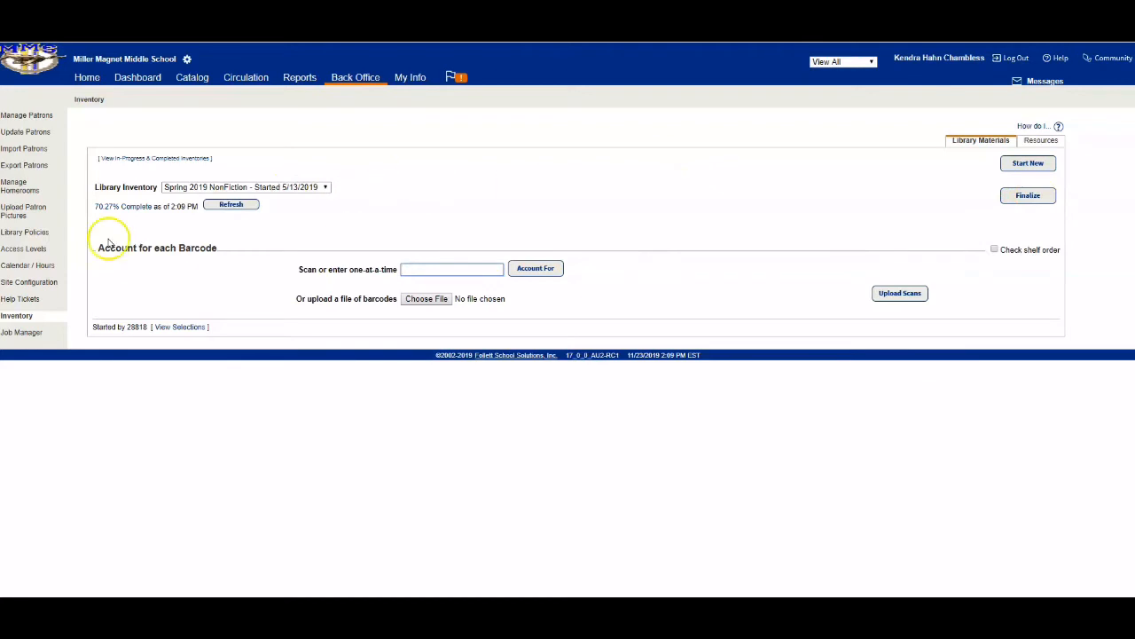
Open the Collection Statistics - Summary report and review the age and circulation figures for each call number range
click(298, 78)
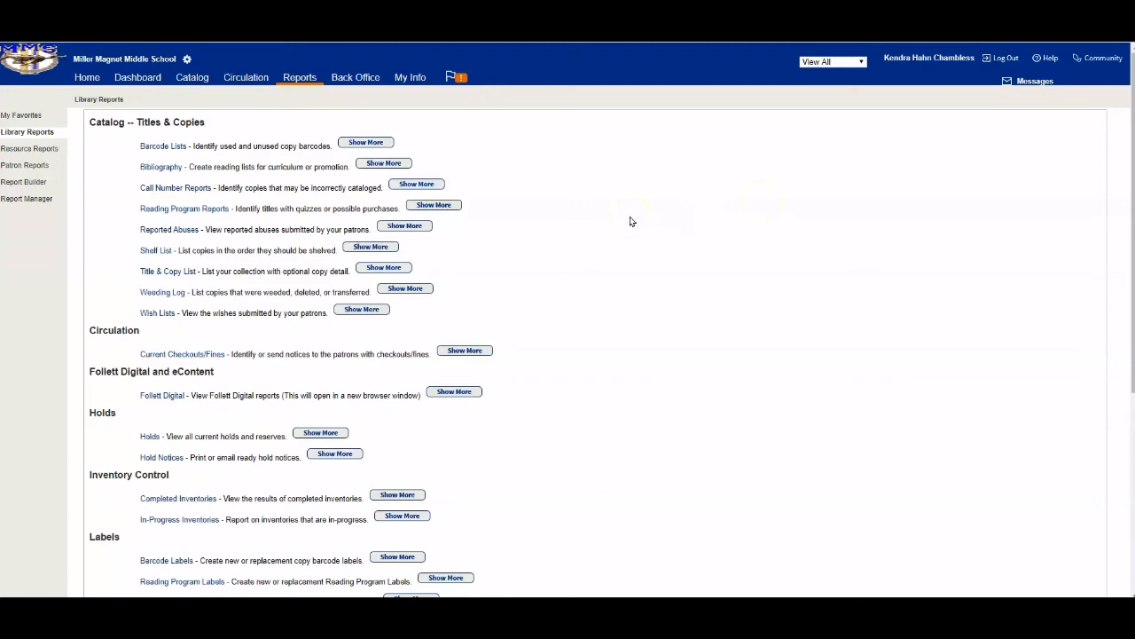
scroll(631, 222, down, 3)
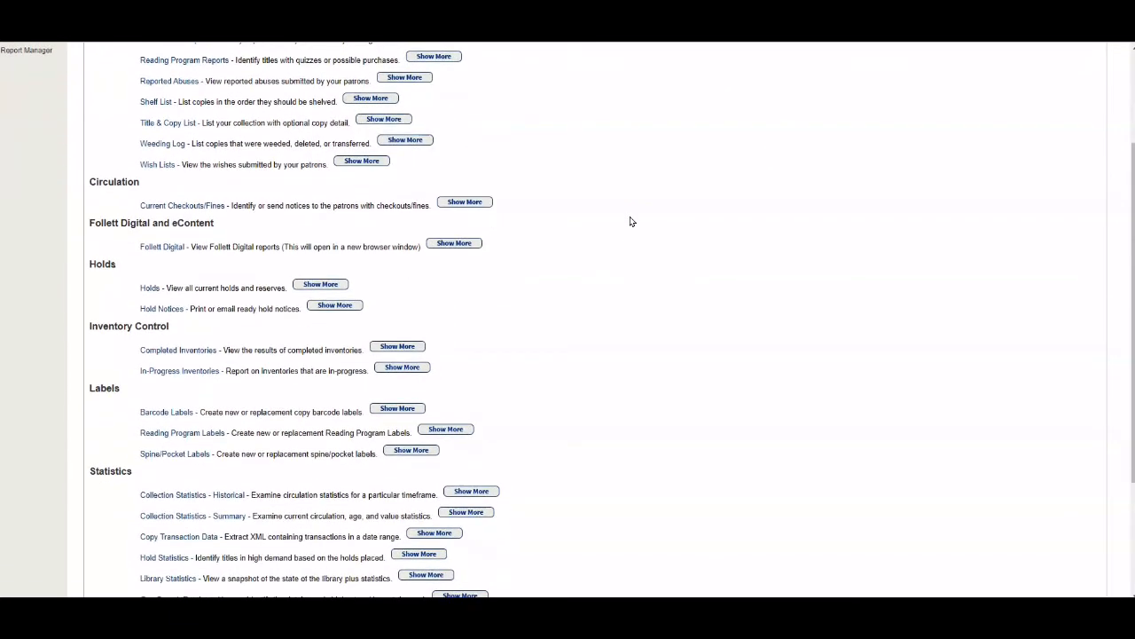
scroll(631, 222, down, 3)
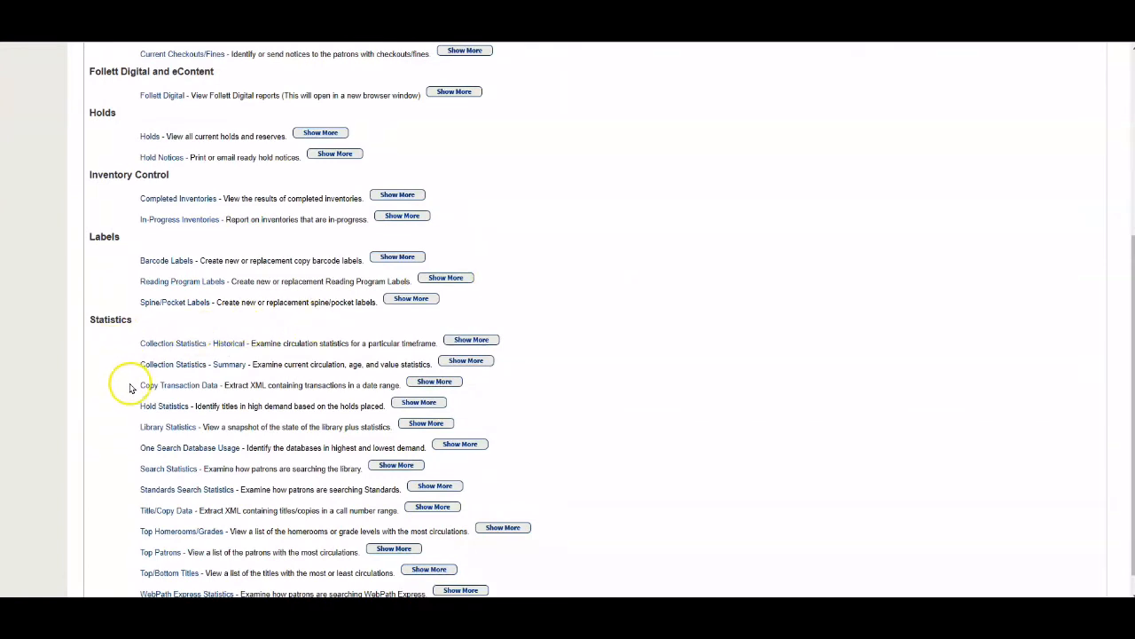
click(199, 369)
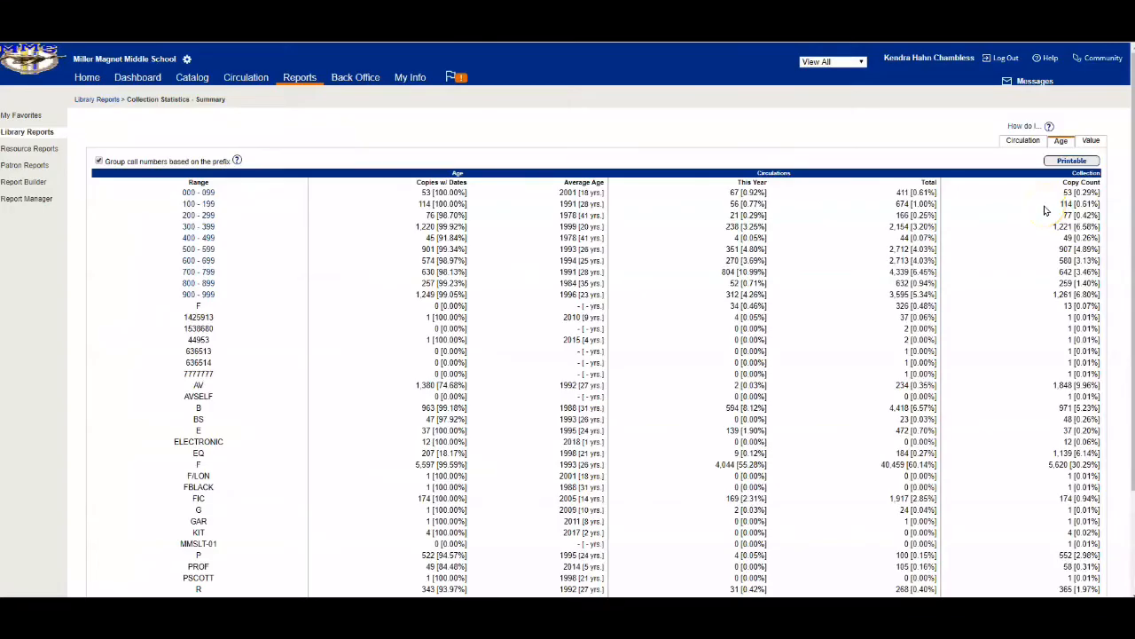
click(1023, 197)
scroll(624, 286, down, 2)
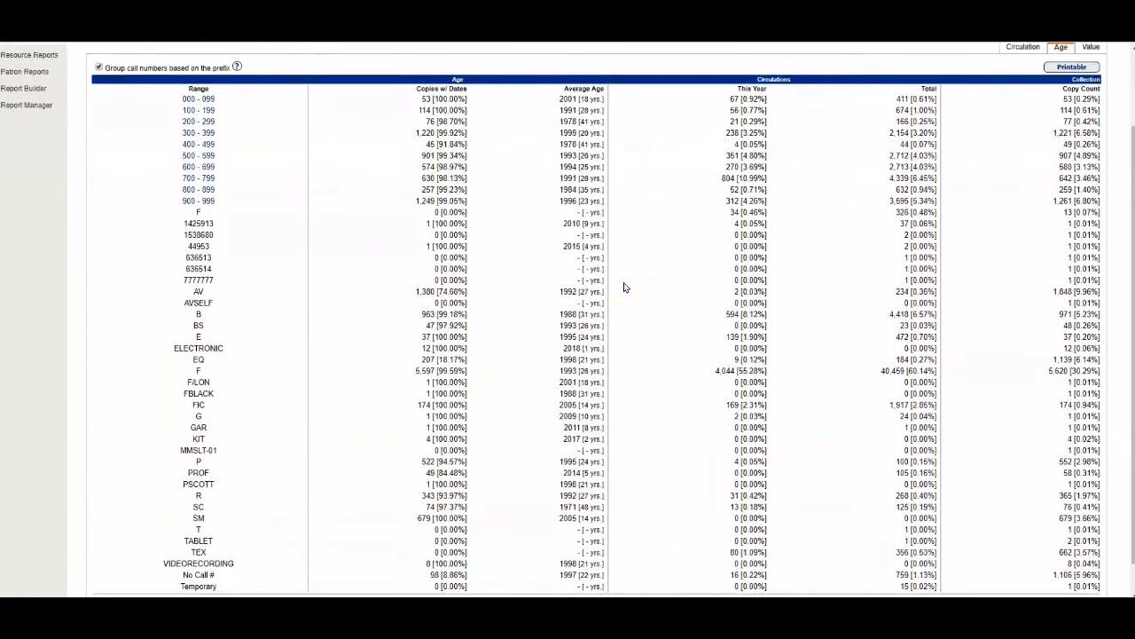
scroll(623, 287, down, 1)
scroll(624, 286, up, 3)
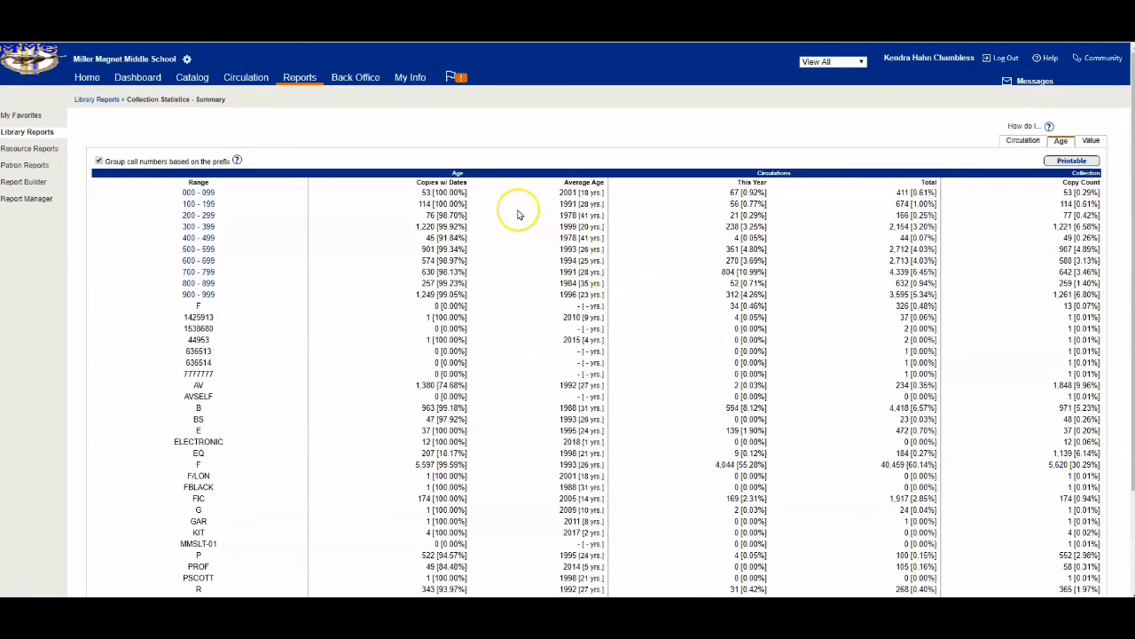
Submit the library collection to Titlewave for analysis from the Catalog area
click(190, 79)
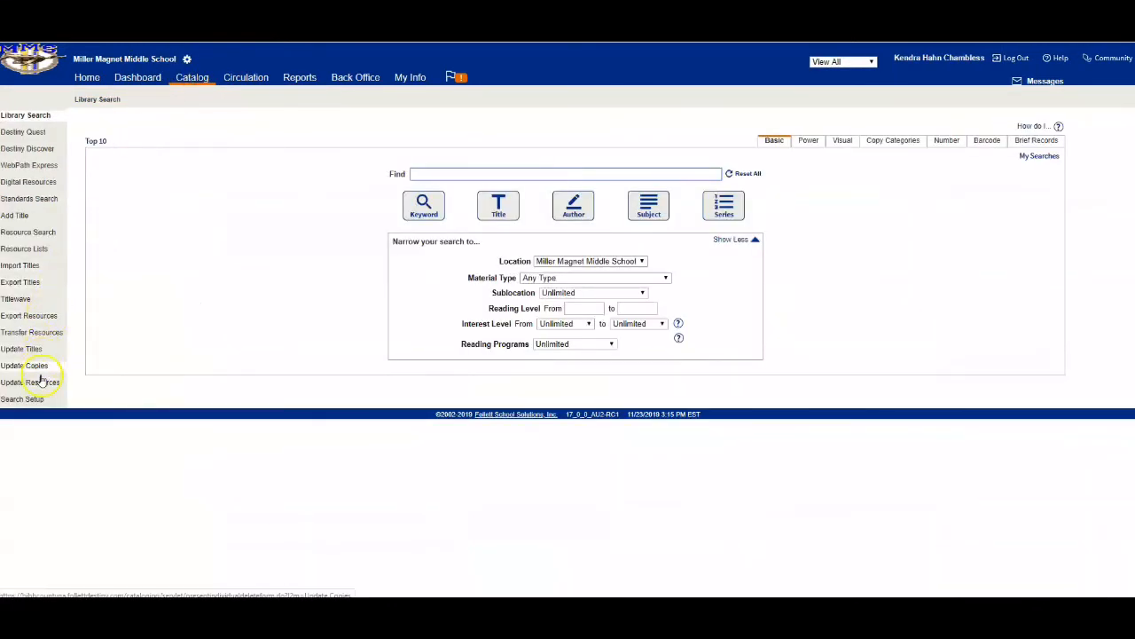
click(17, 300)
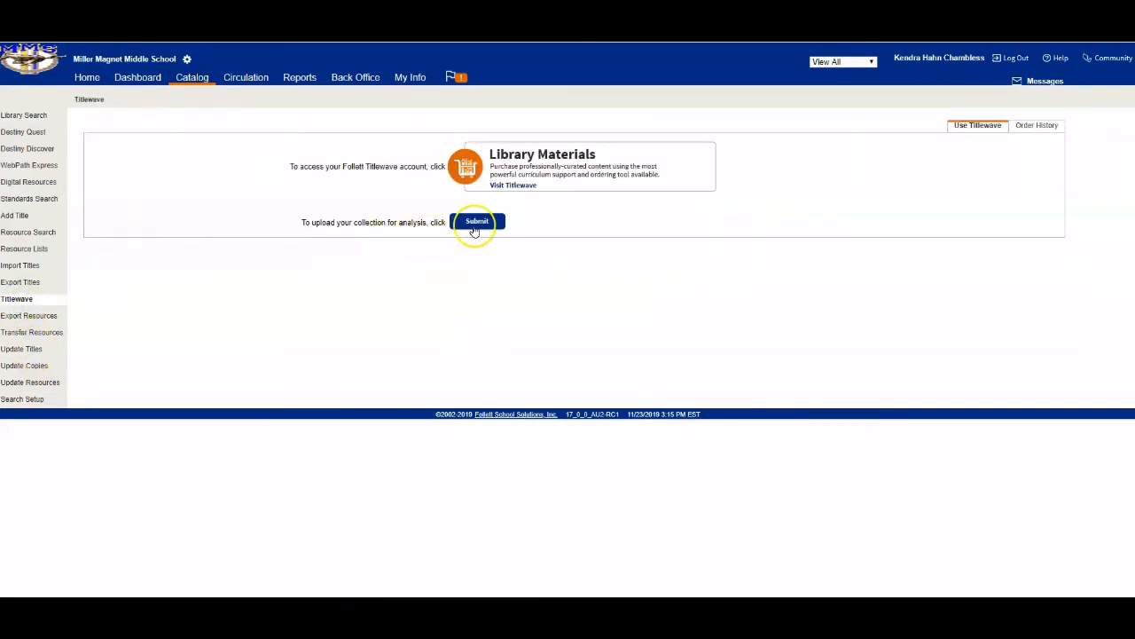
click(485, 225)
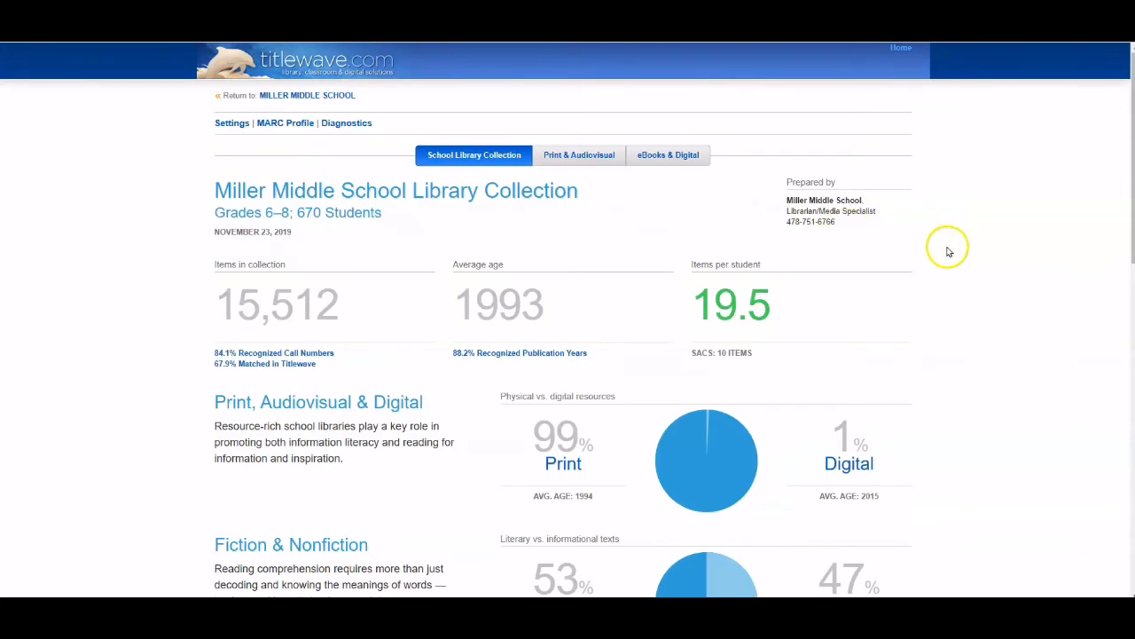
Examine the Titlewave collection analysis: average age, print and fiction balance, Dewey classes, aged titles, interest and reading levels
scroll(989, 254, down, 1)
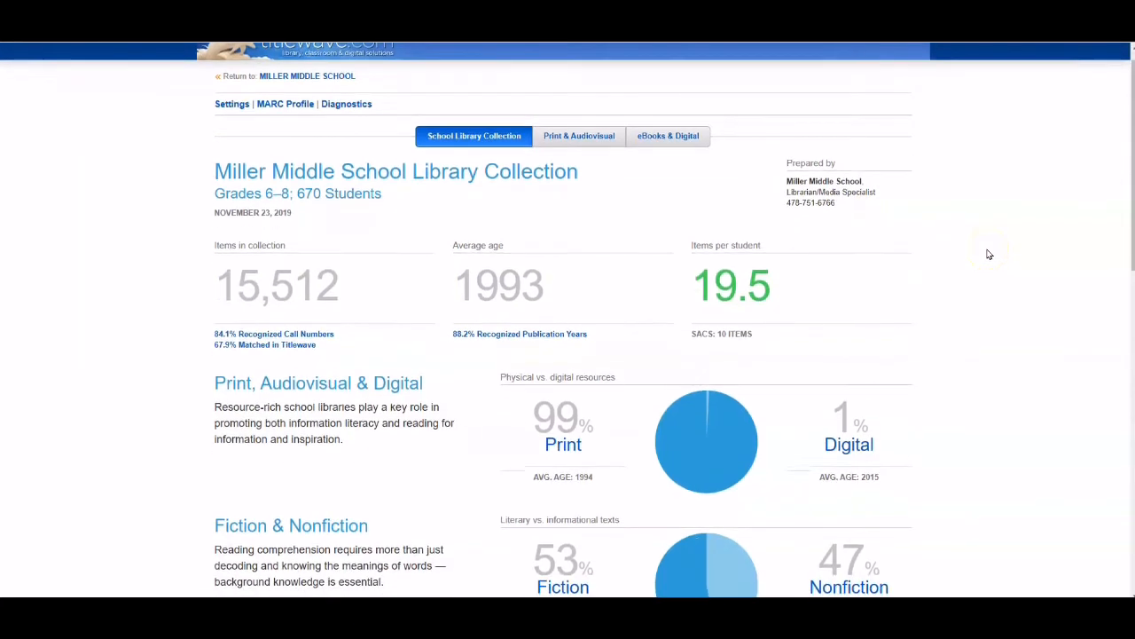
scroll(989, 255, down, 2)
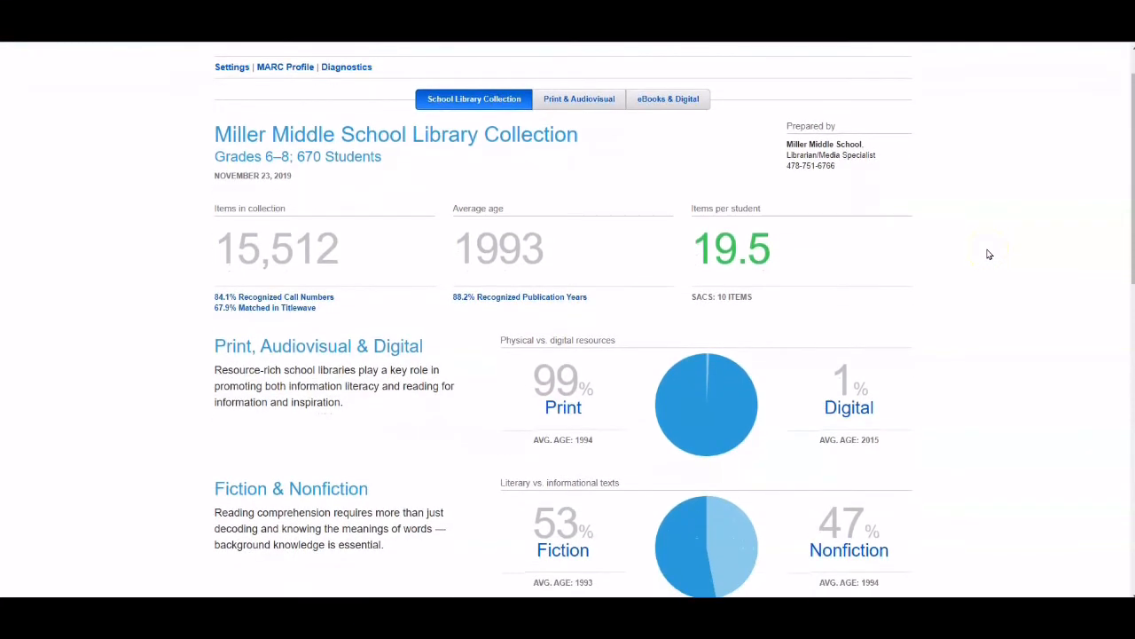
scroll(989, 254, down, 4)
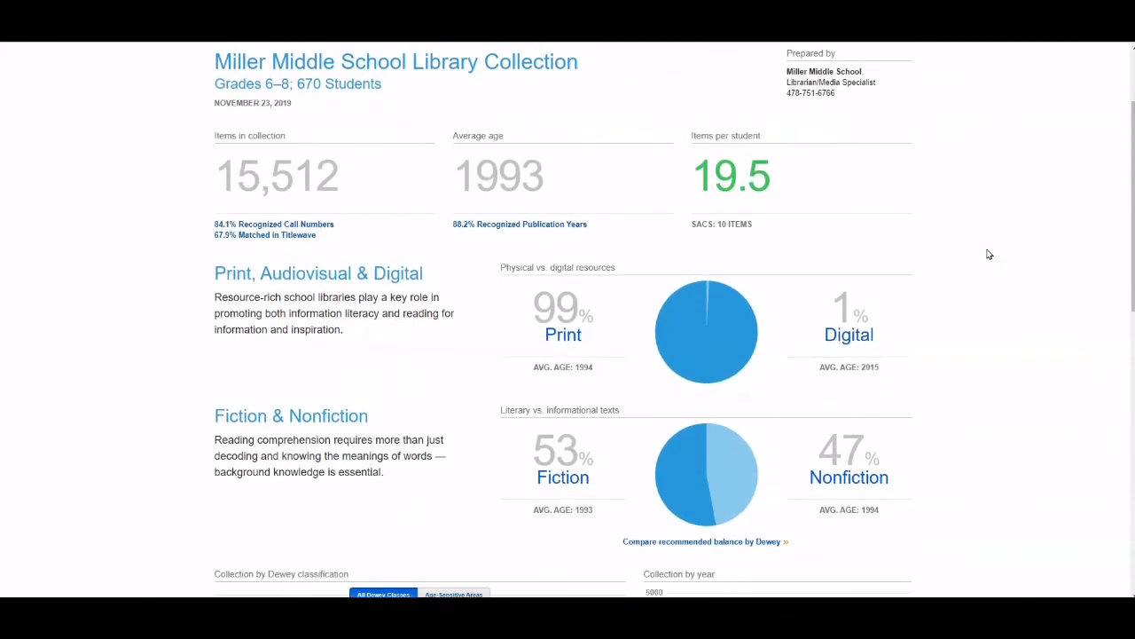
scroll(988, 254, down, 5)
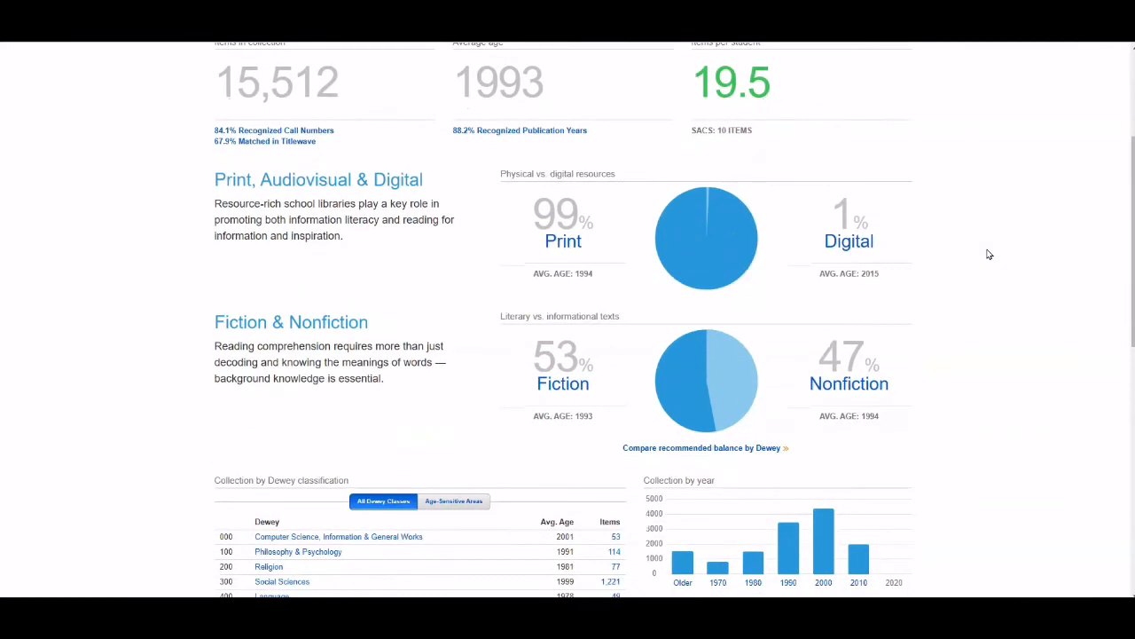
scroll(989, 255, down, 6)
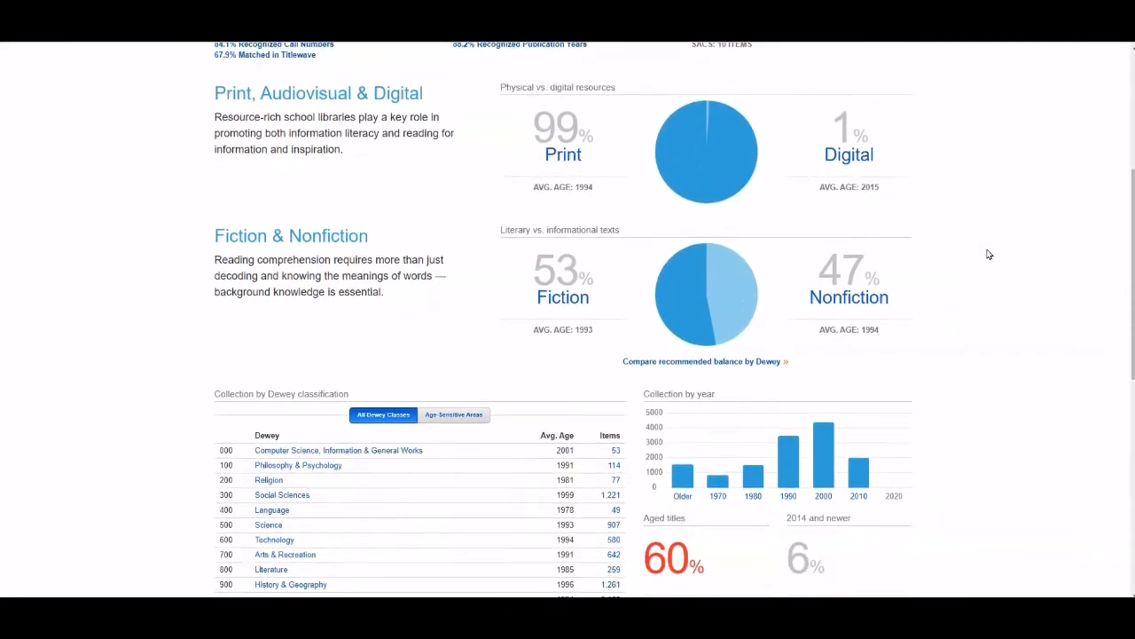
scroll(989, 255, down, 10)
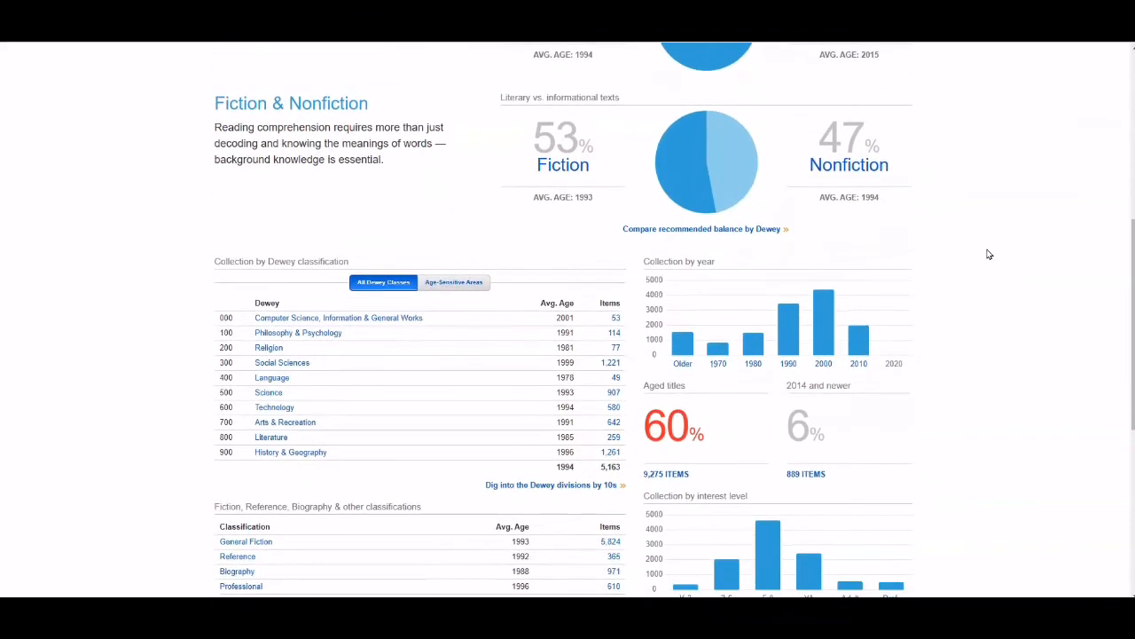
scroll(989, 255, down, 9)
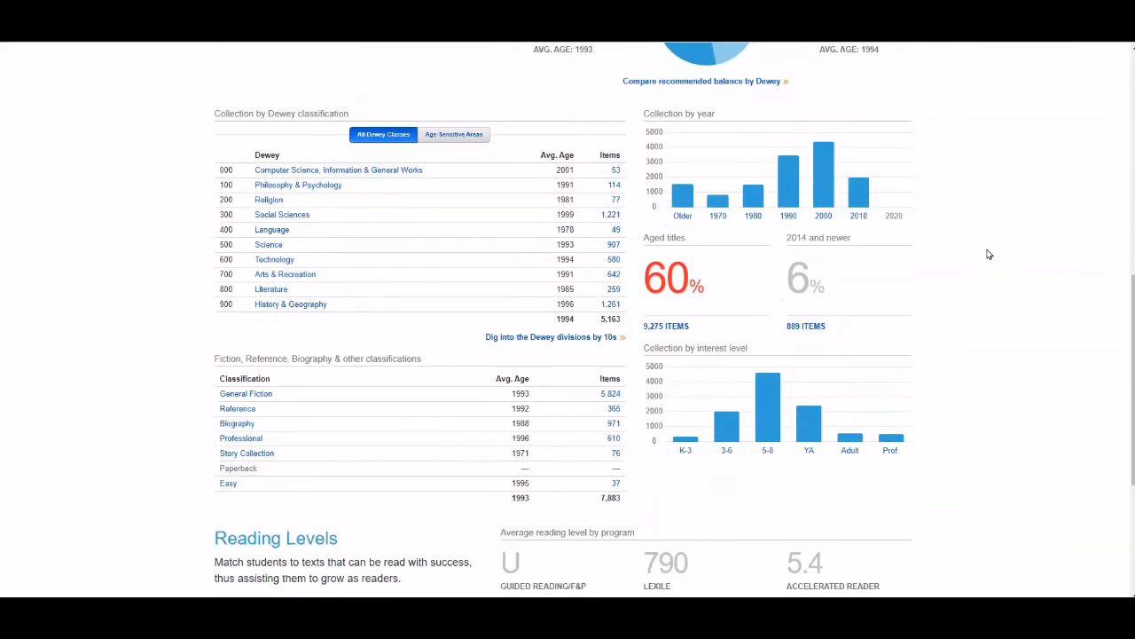
scroll(989, 254, down, 5)
scroll(989, 254, up, 7)
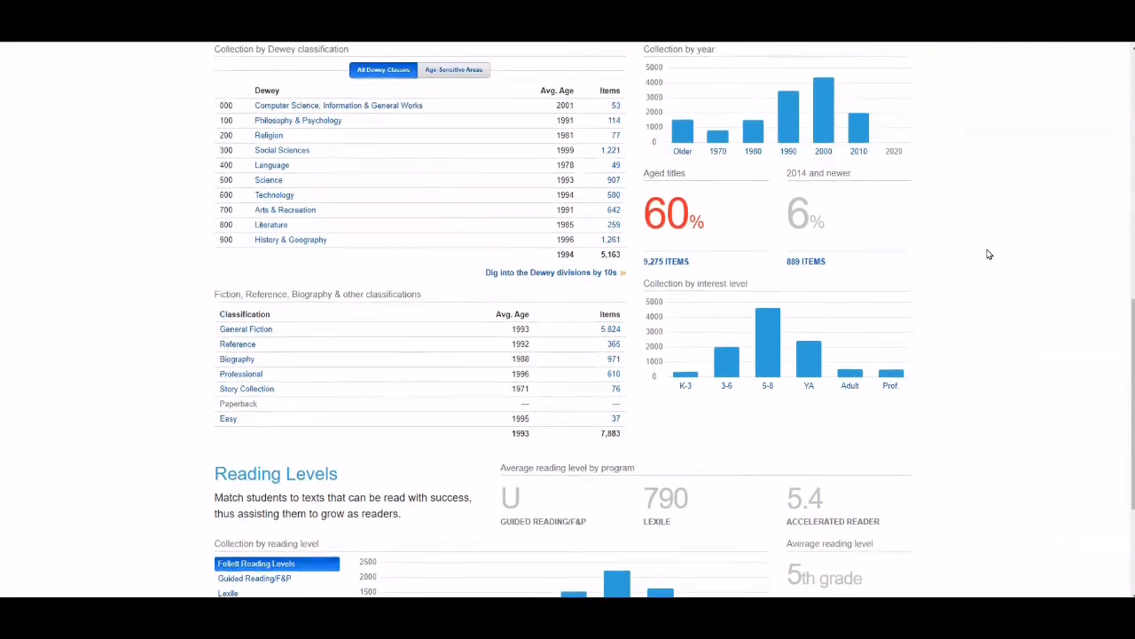
scroll(989, 254, up, 15)
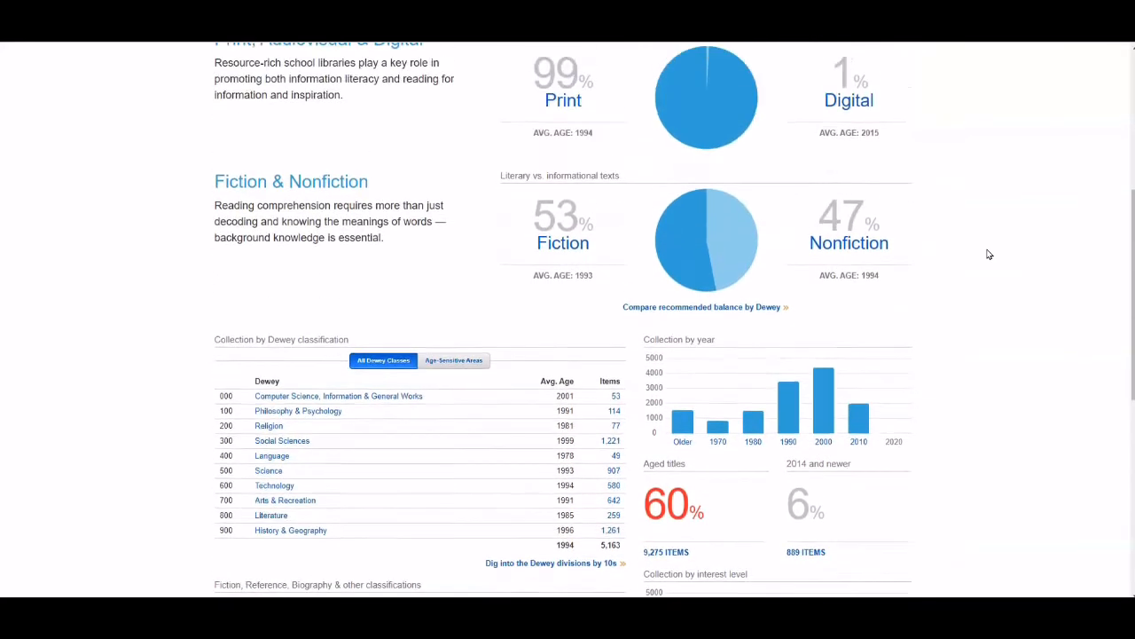
scroll(989, 255, up, 14)
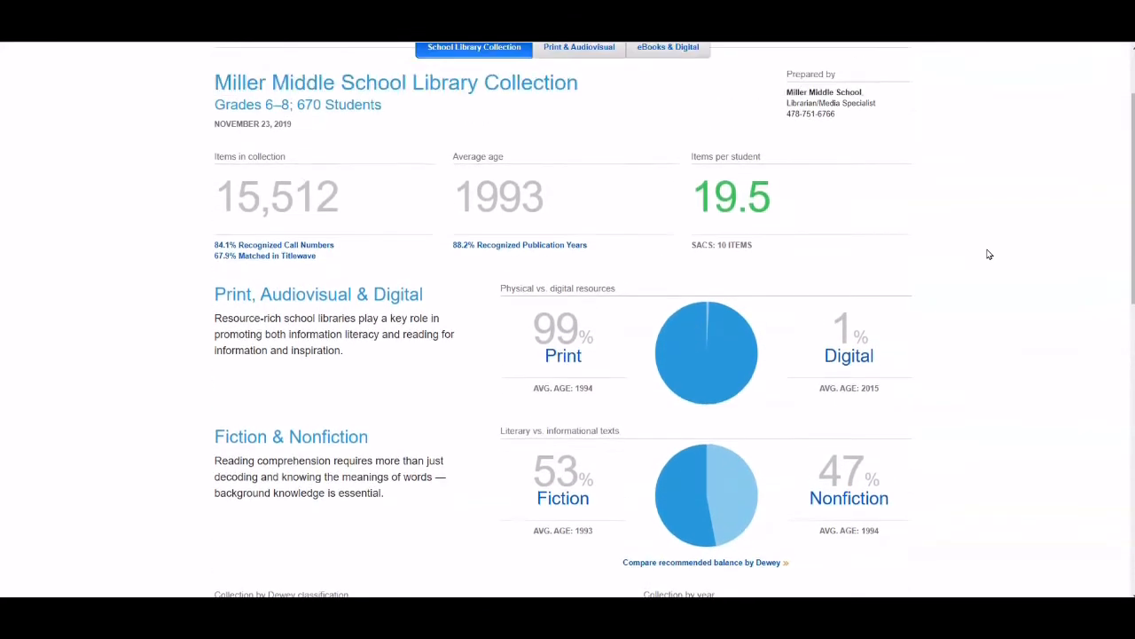
scroll(989, 254, up, 3)
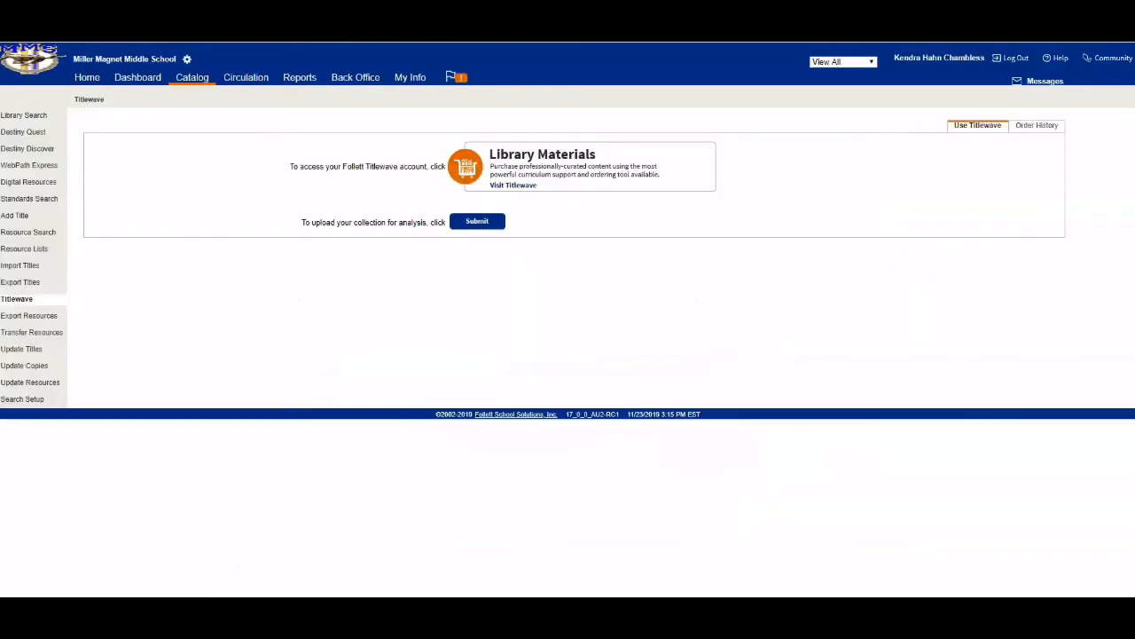
Open the Barcode Labels report for used library copies and set the labels to sort by Barcode
click(299, 78)
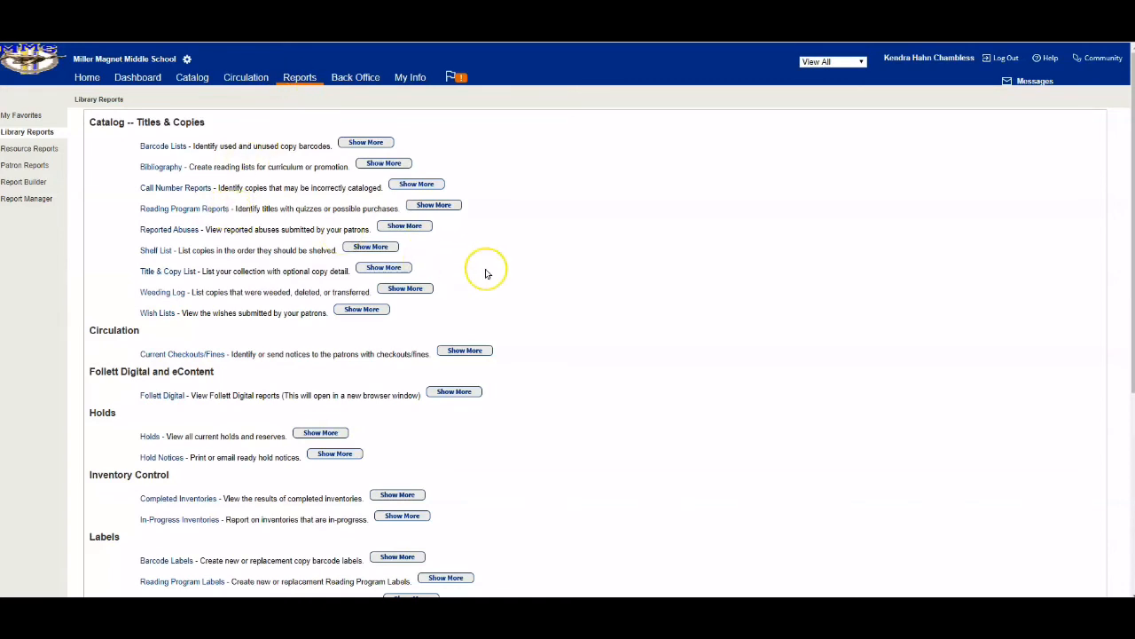
scroll(486, 271, down, 1)
scroll(548, 271, down, 1)
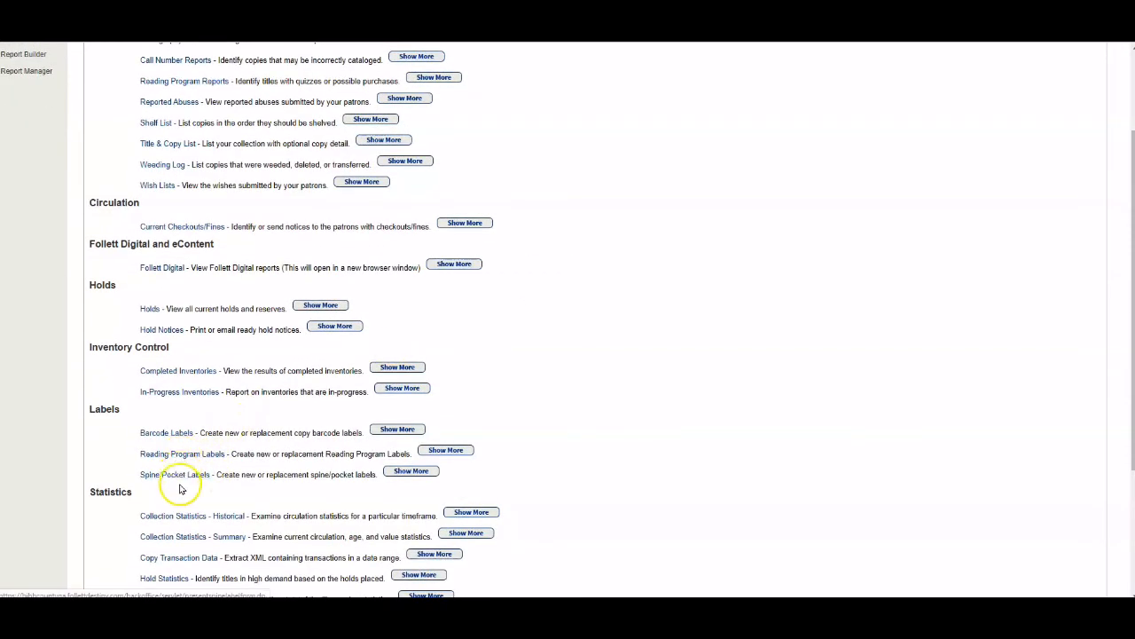
click(165, 433)
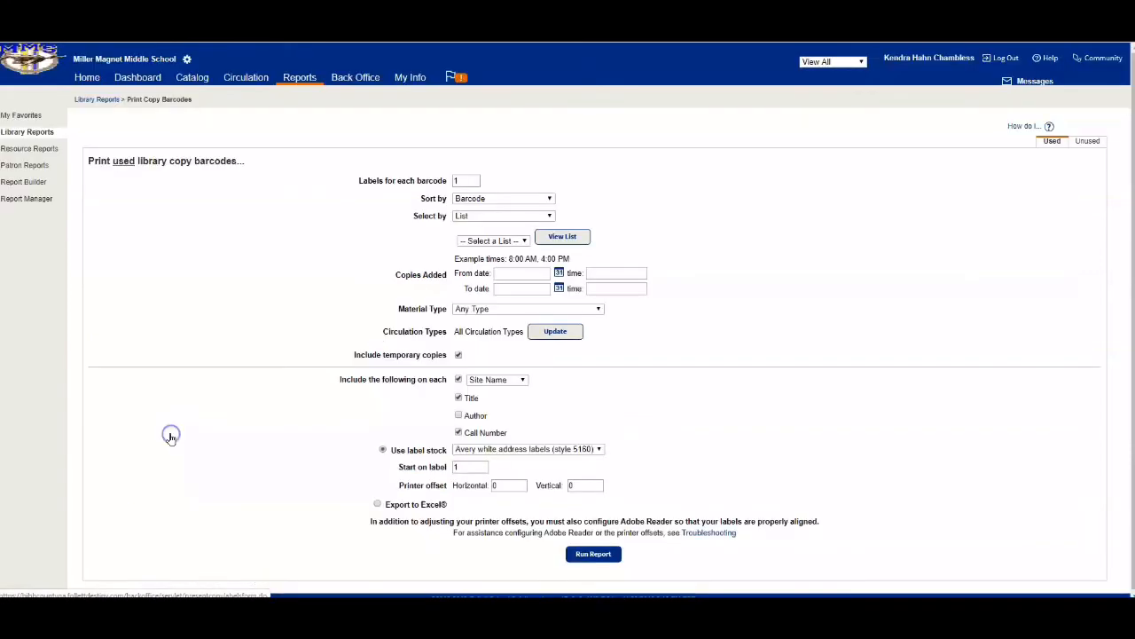
click(491, 198)
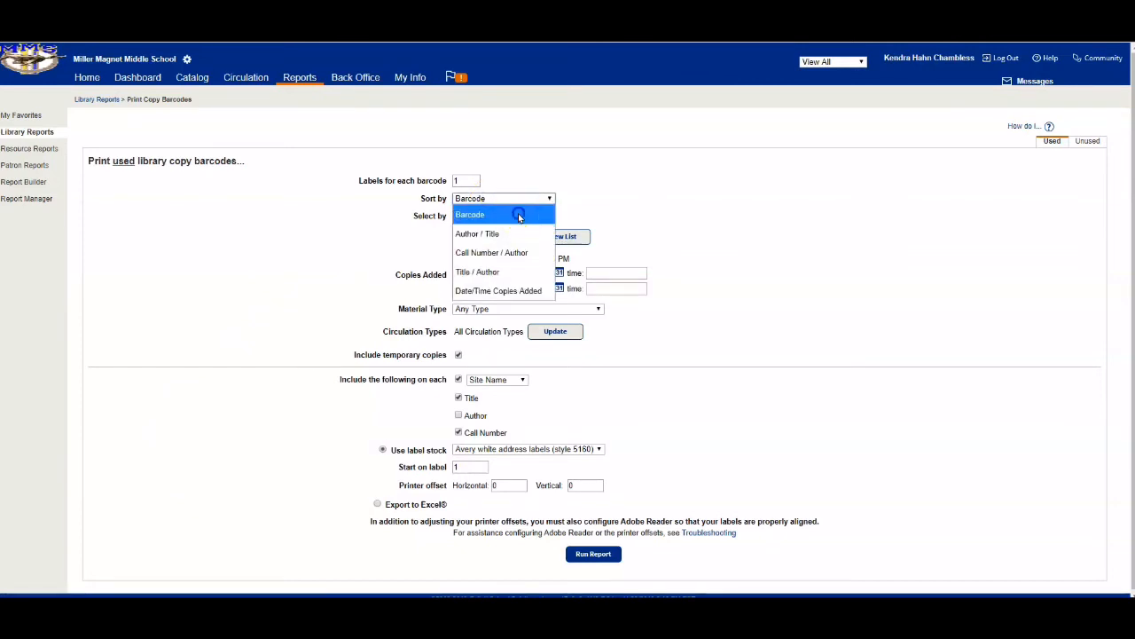
click(520, 216)
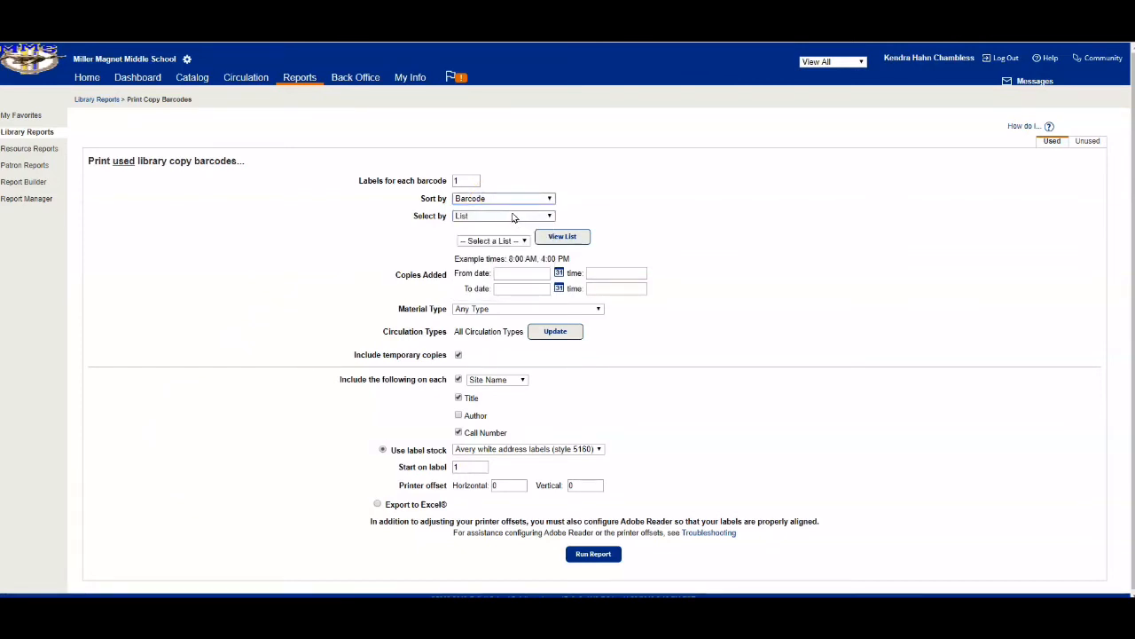
Run the used copy barcode labels report for My Personal List with the author included on each label
click(513, 218)
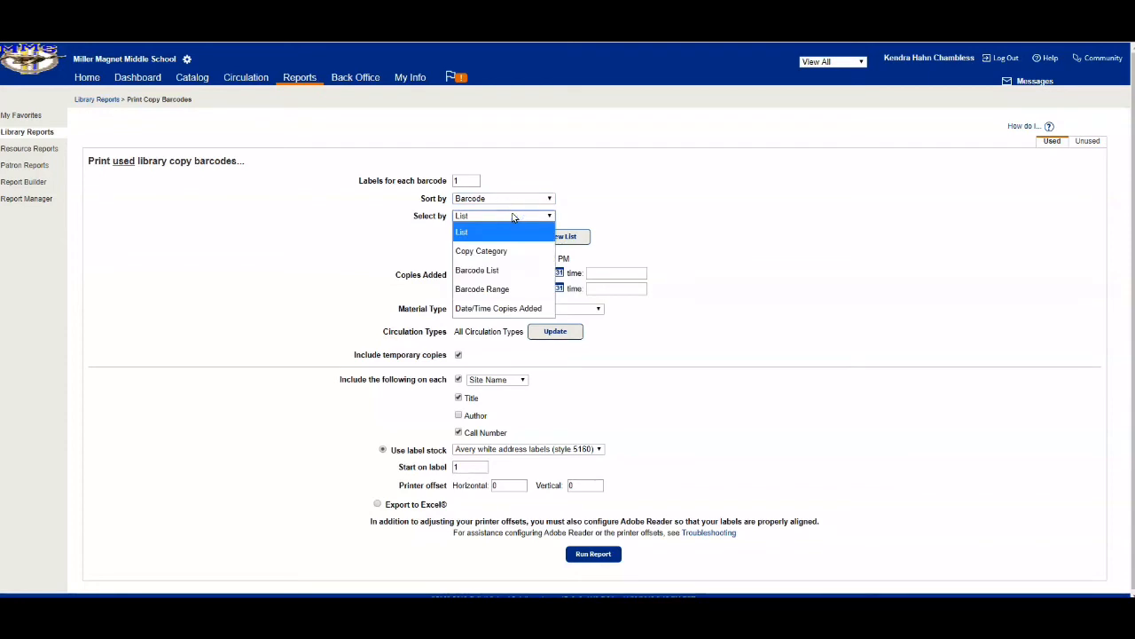
click(510, 230)
click(509, 233)
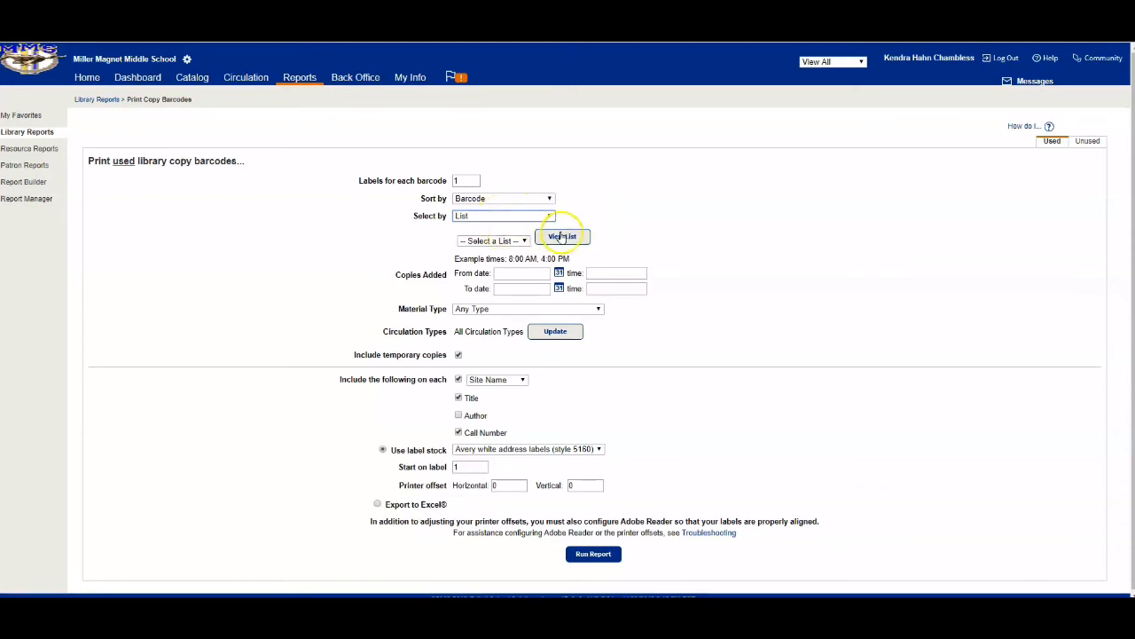
click(523, 242)
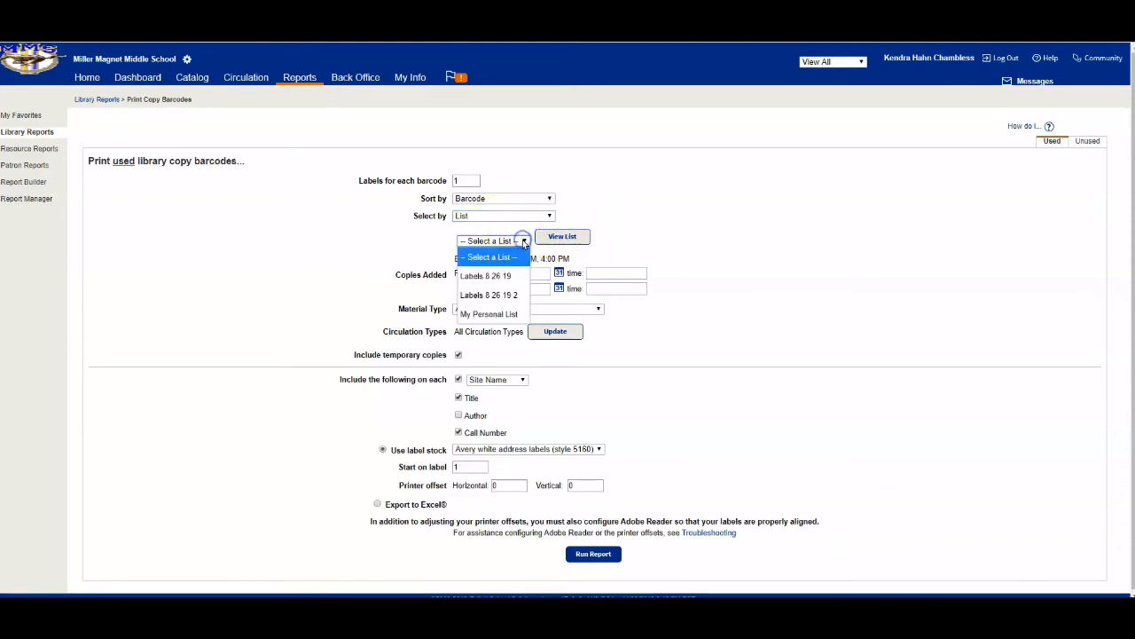
click(512, 312)
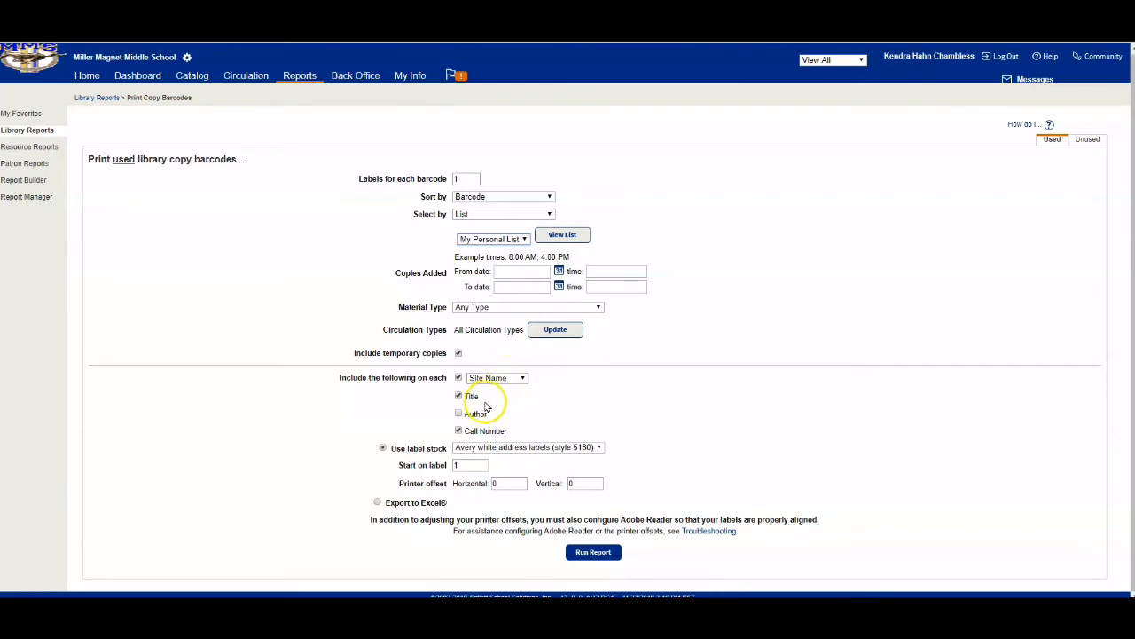
click(458, 413)
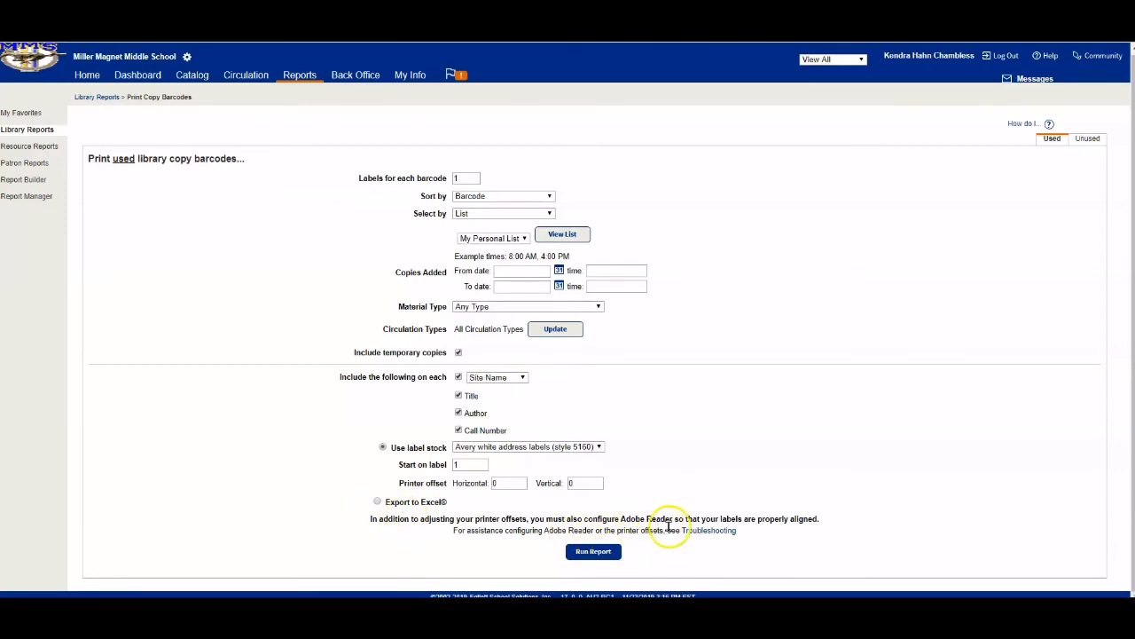
click(600, 554)
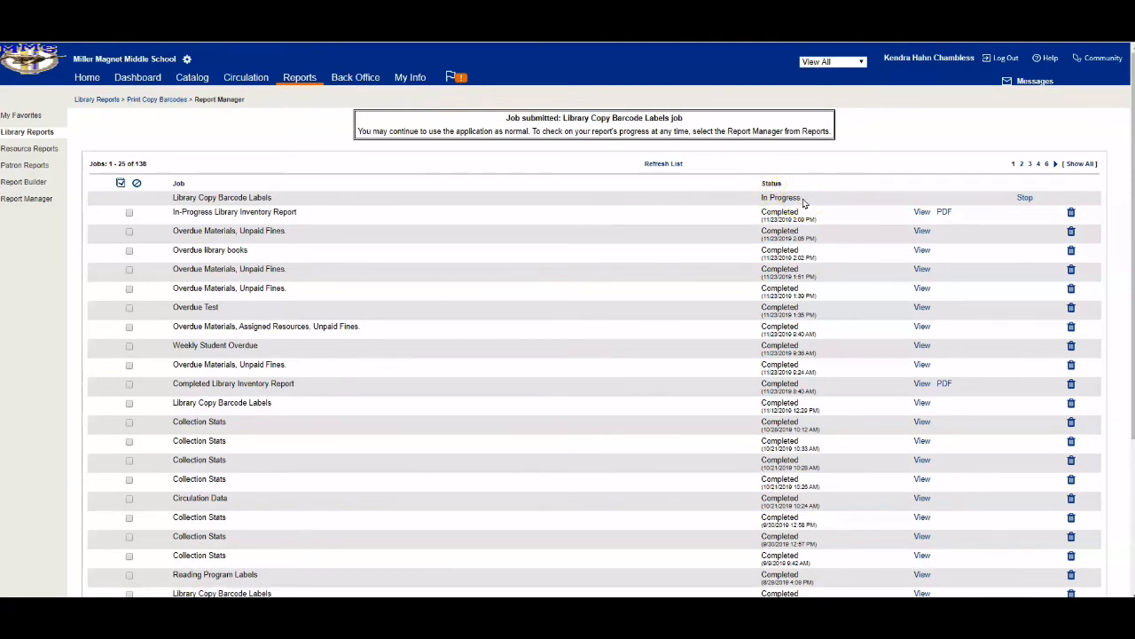
Refresh the job list, review the finished Library Copy Barcode Labels output, and close it
click(666, 165)
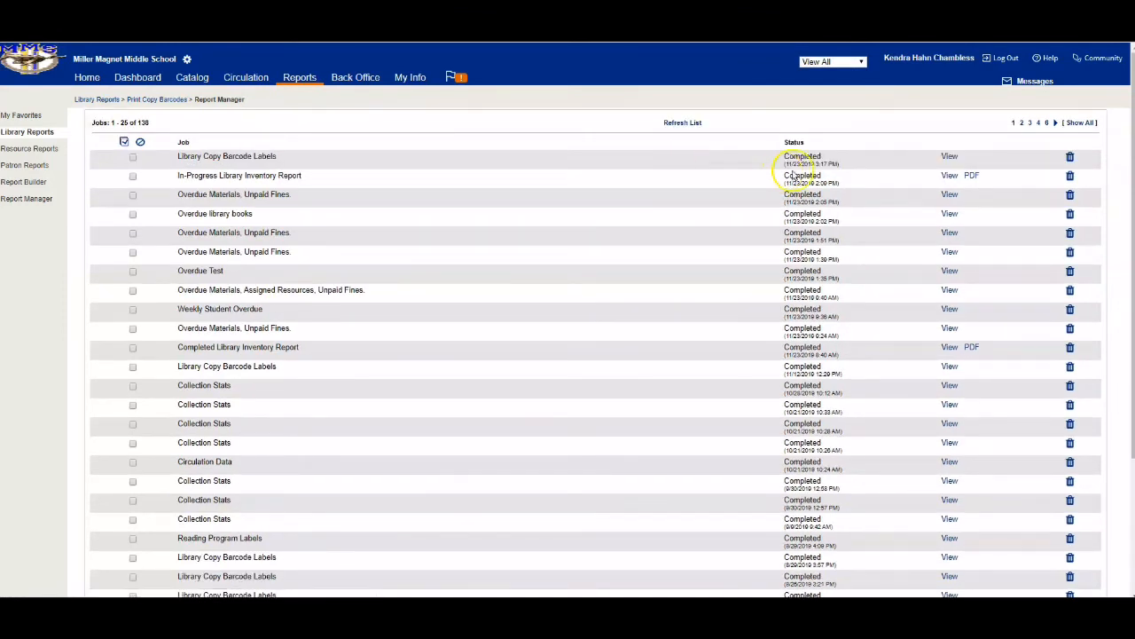
click(950, 157)
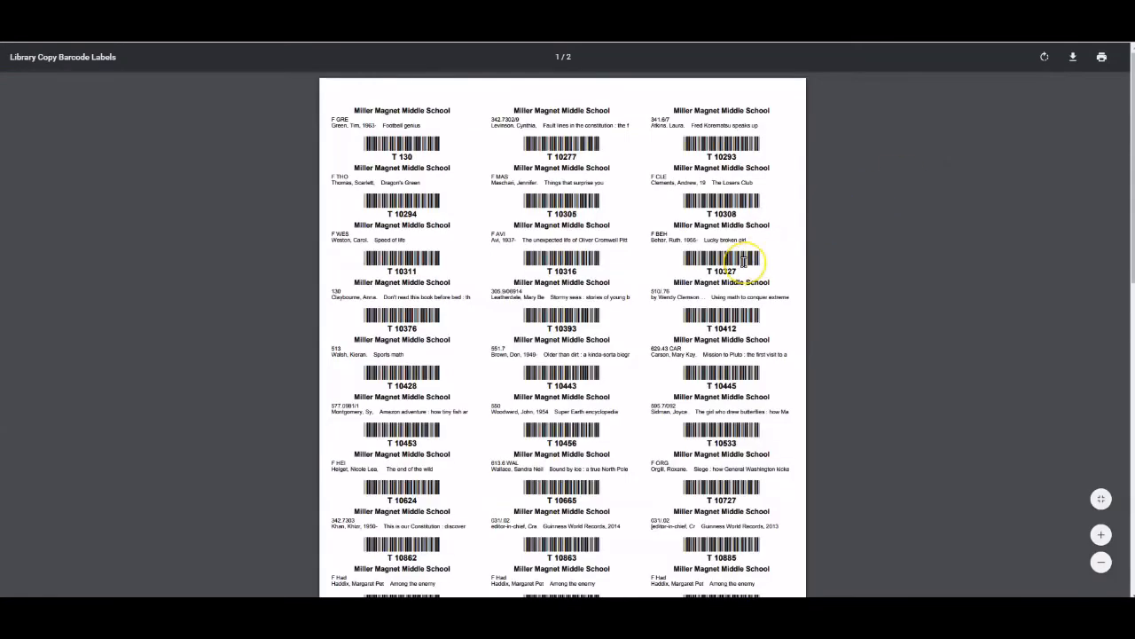
scroll(743, 259, down, 3)
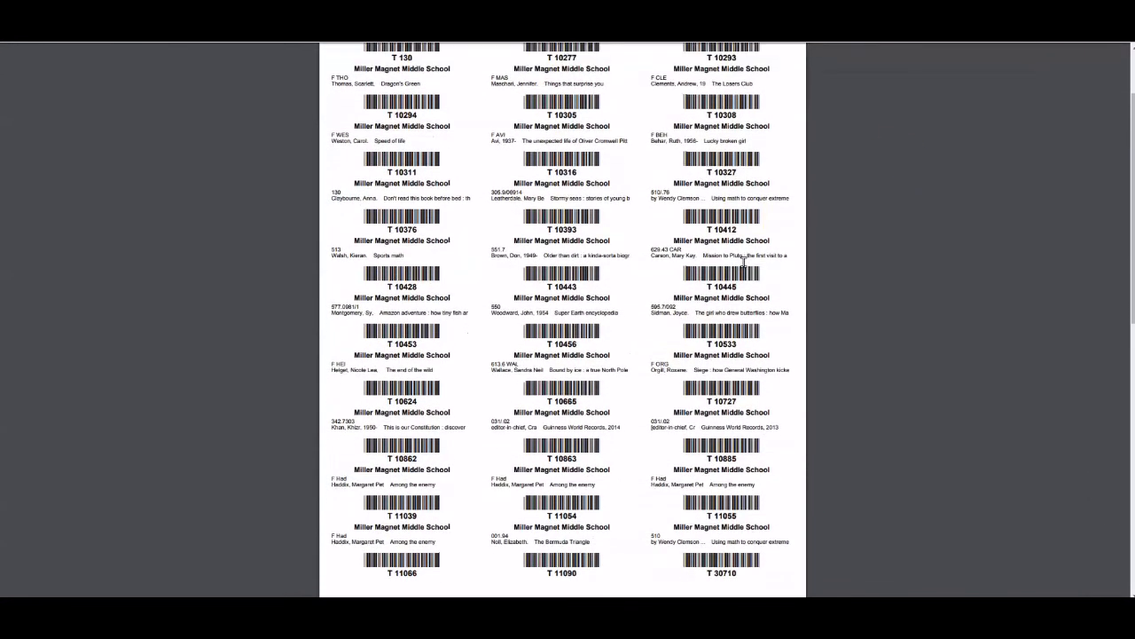
scroll(744, 259, down, 5)
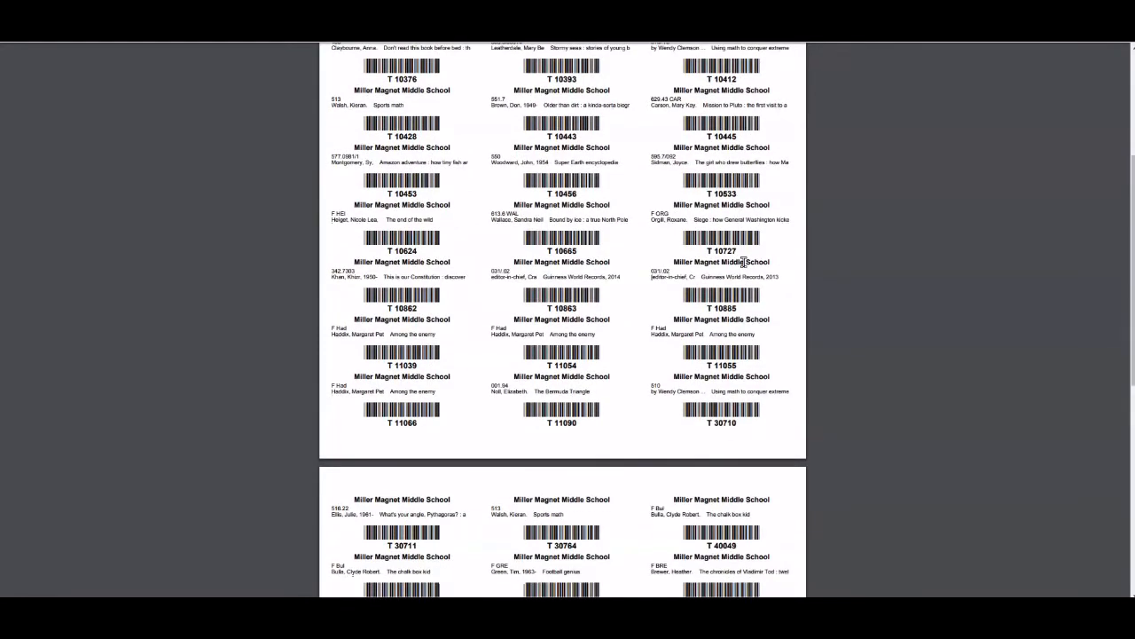
scroll(743, 261, down, 6)
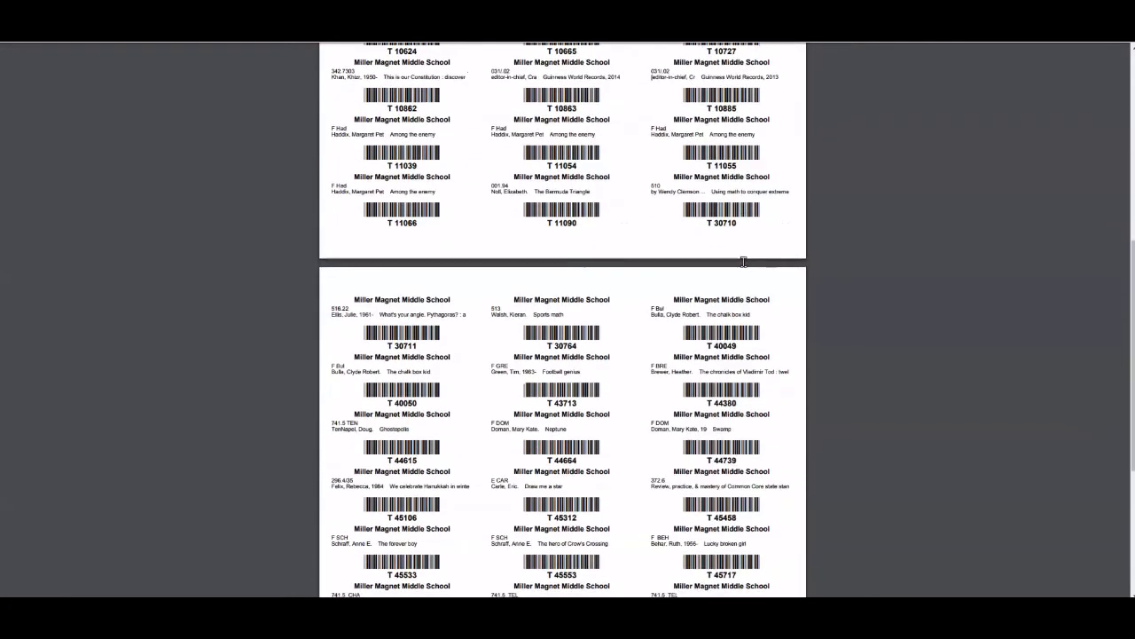
scroll(743, 262, down, 7)
scroll(744, 262, up, 14)
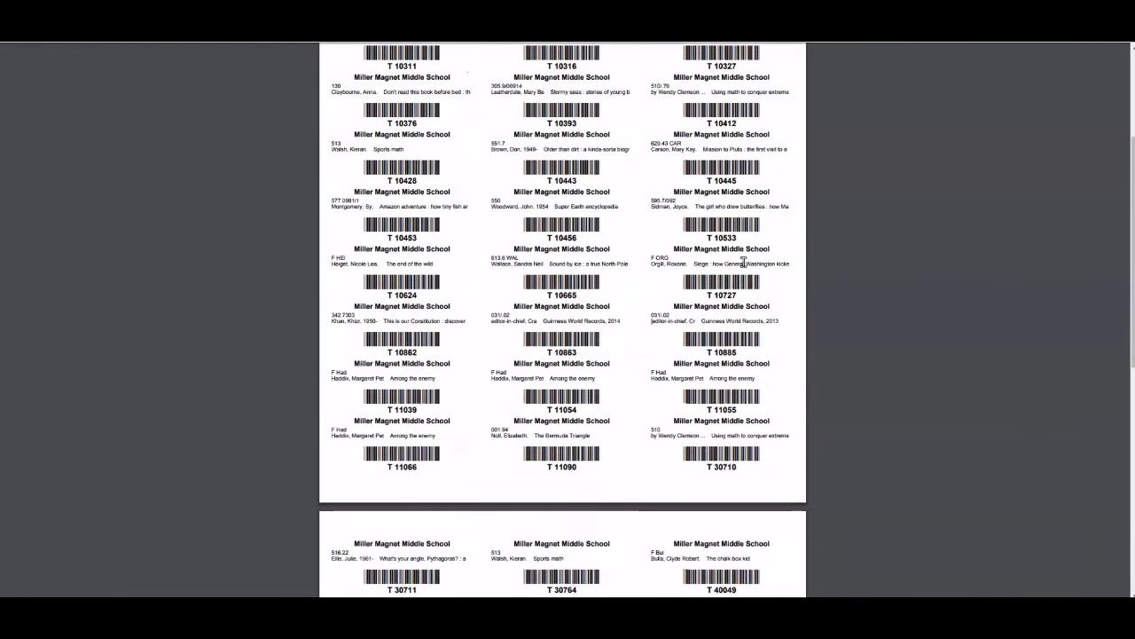
mouse_move(241, 71)
click(178, 42)
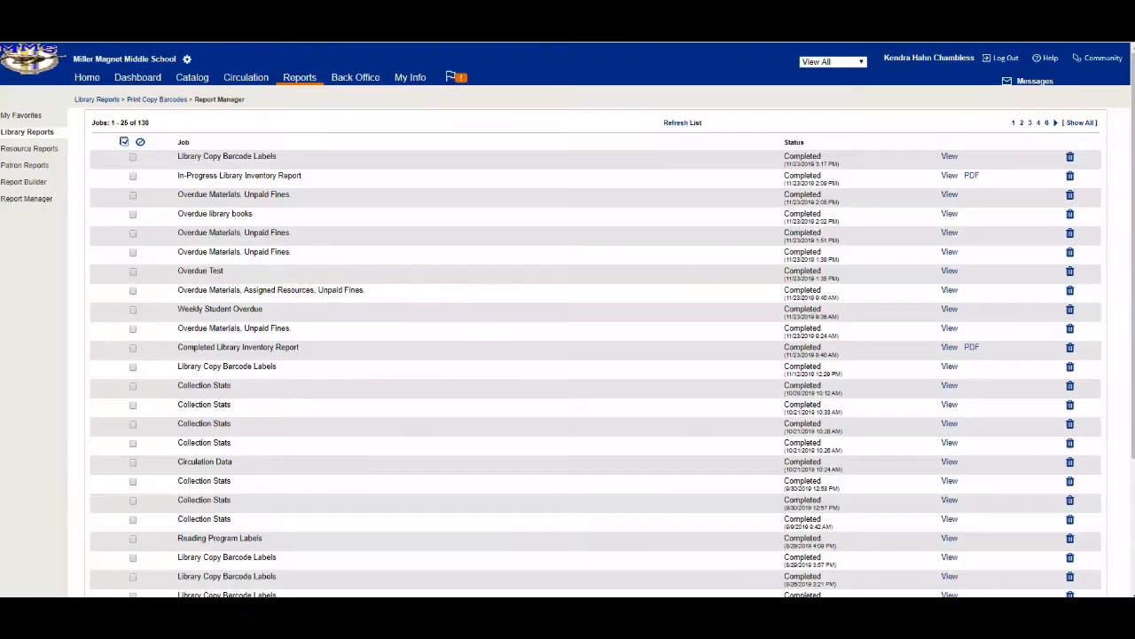
Open the Spine/Pocket Labels report from Library Reports and base it on My Personal List
click(97, 99)
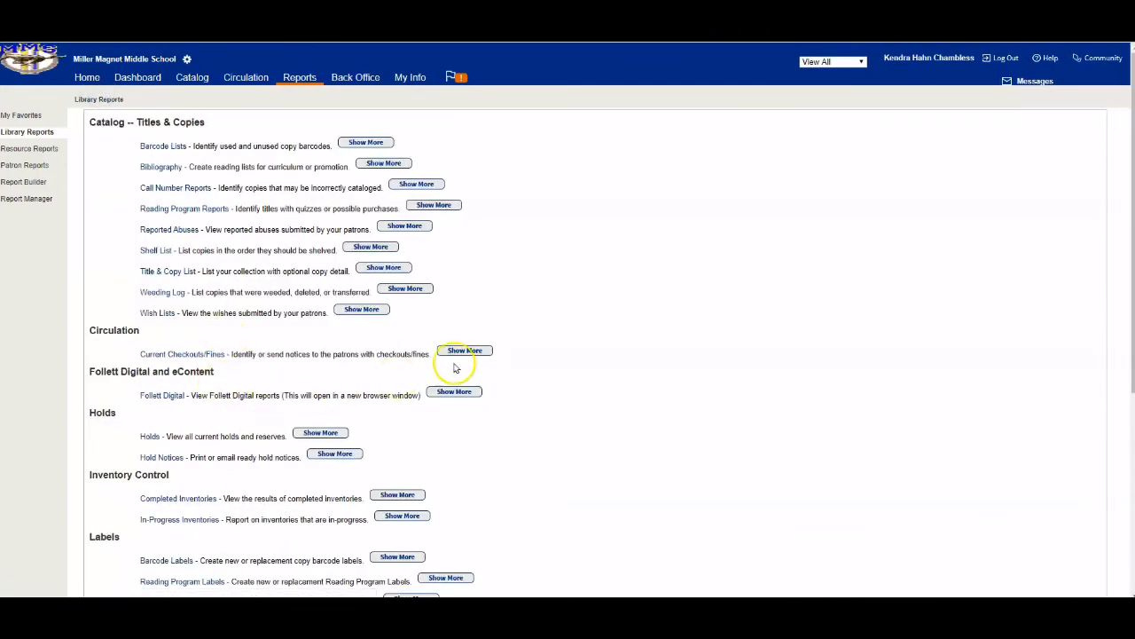
scroll(536, 376, down, 3)
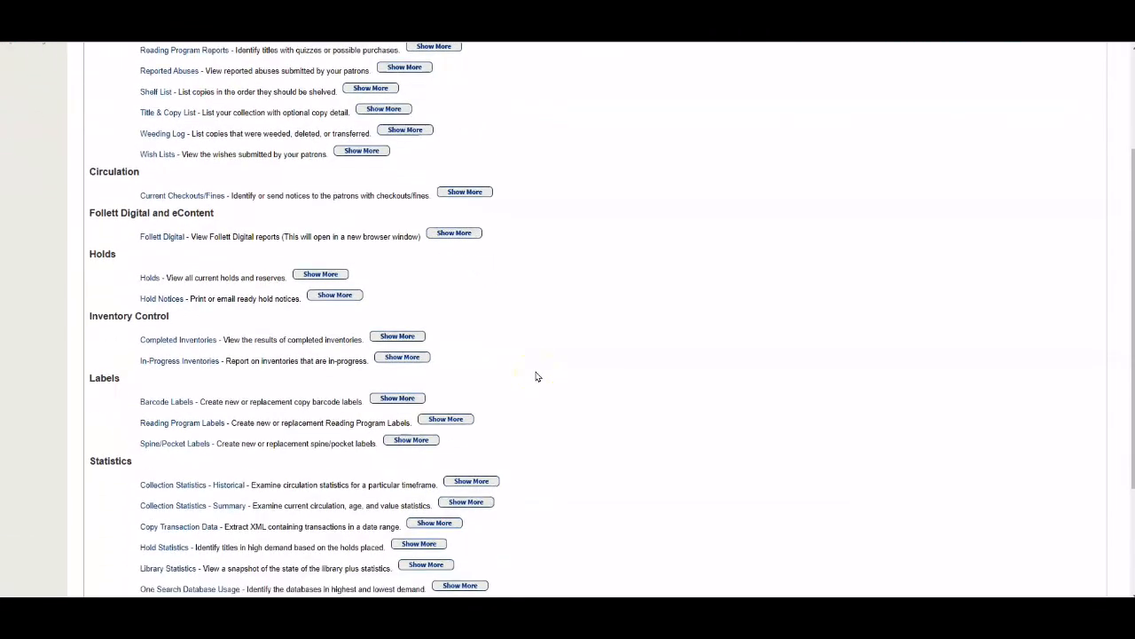
click(181, 437)
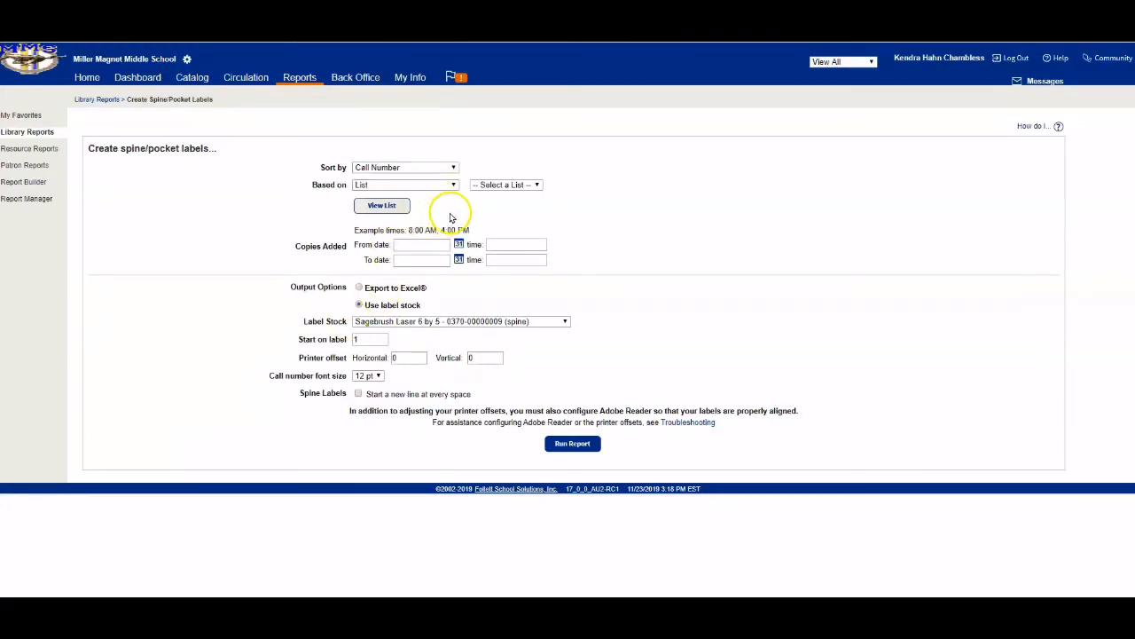
click(493, 184)
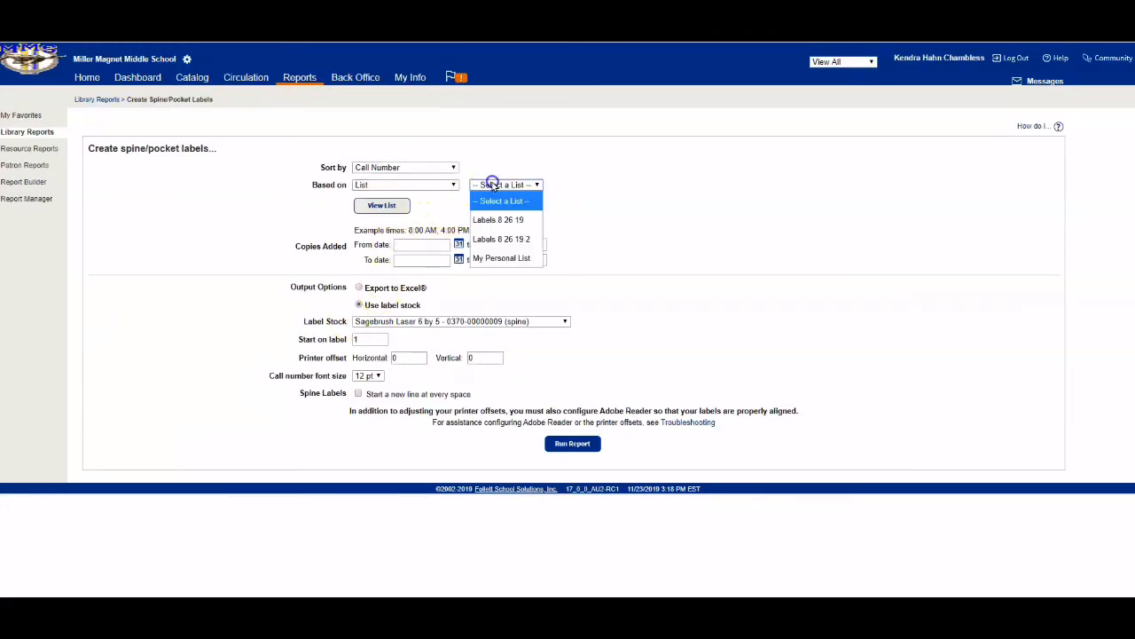
click(500, 257)
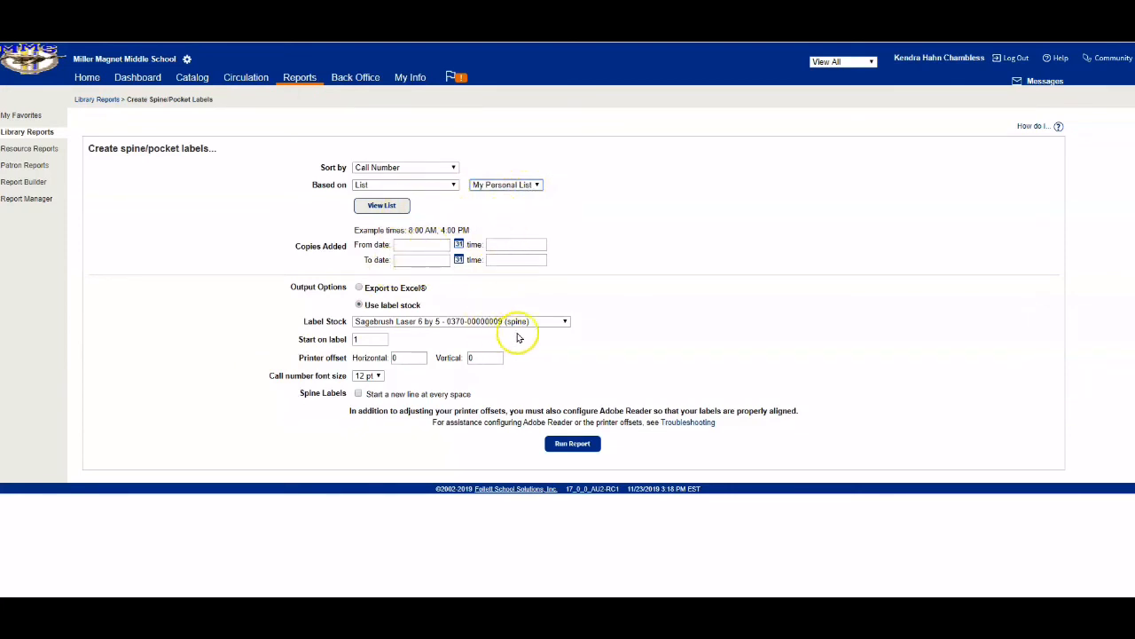
Run the spine labels on Demco 7 by 14 - 14942230 (spine-vertical) stock with a 12 pt call number font
click(549, 322)
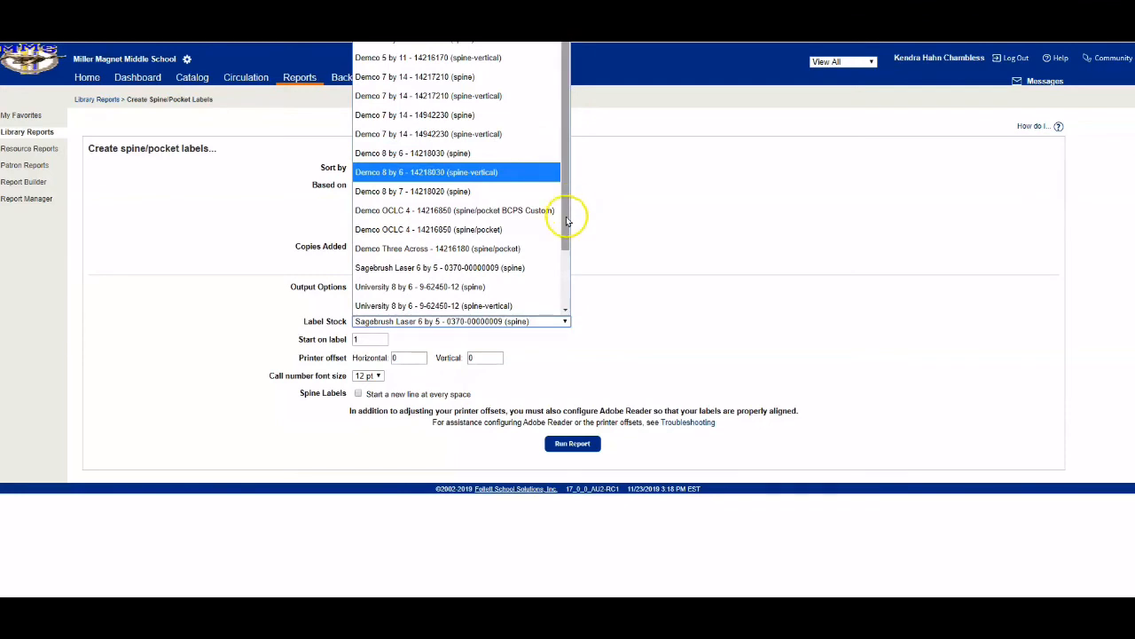
drag(564, 220, 570, 163)
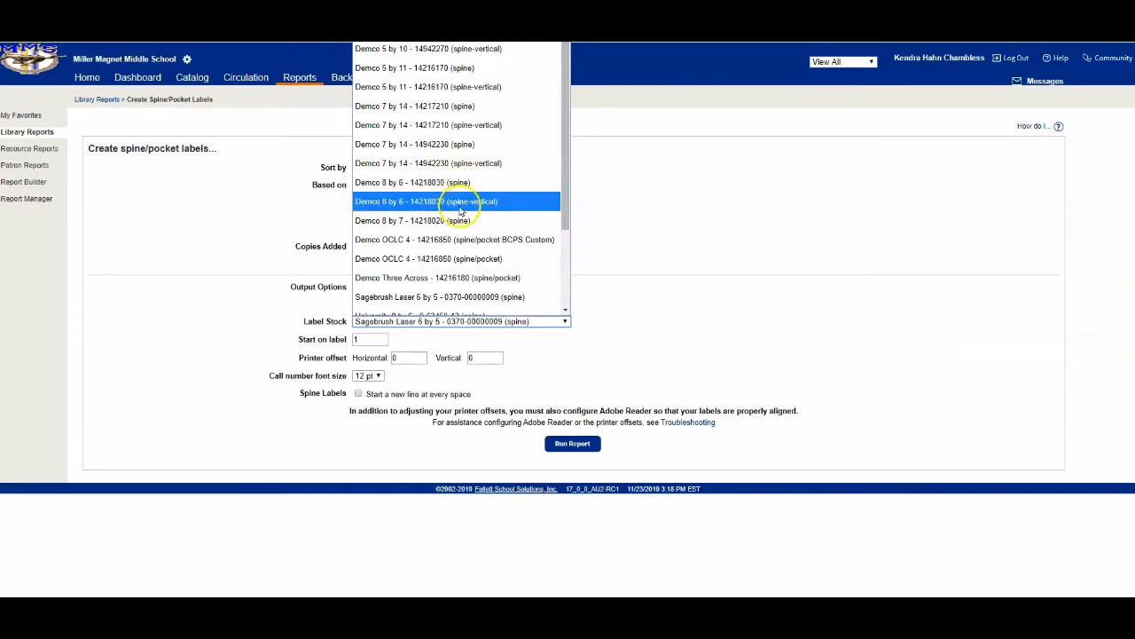
click(456, 163)
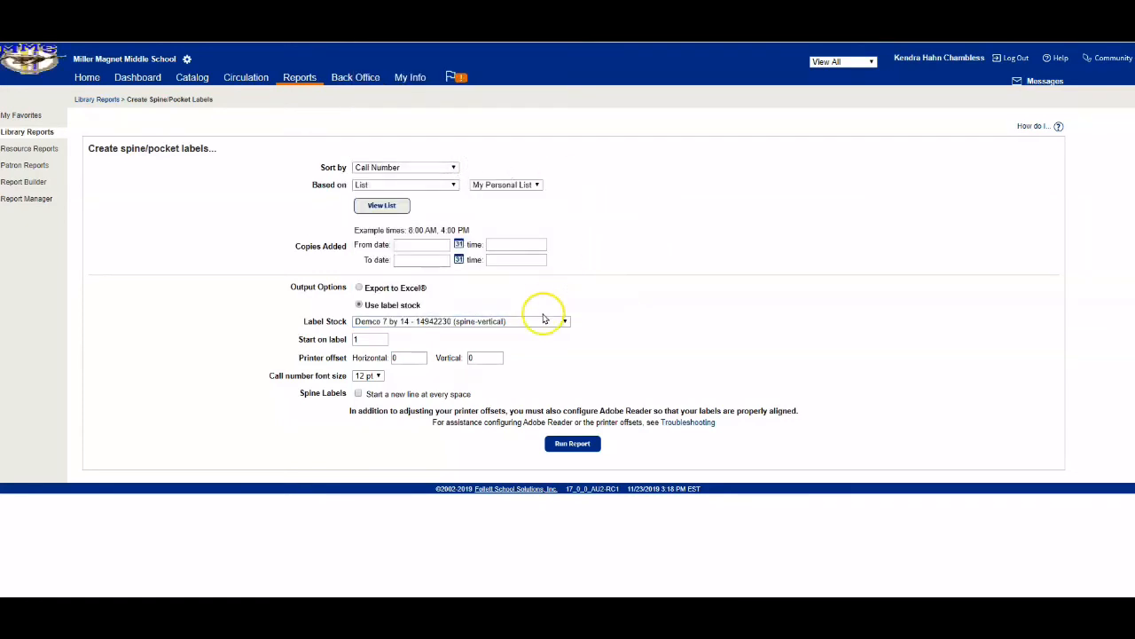
click(375, 376)
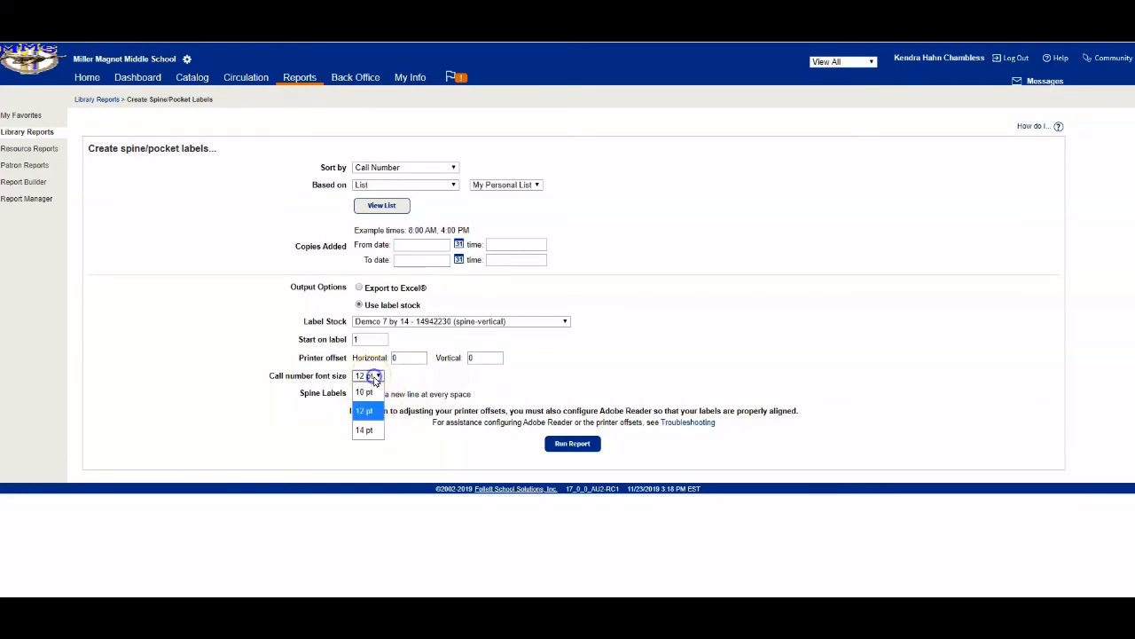
click(372, 415)
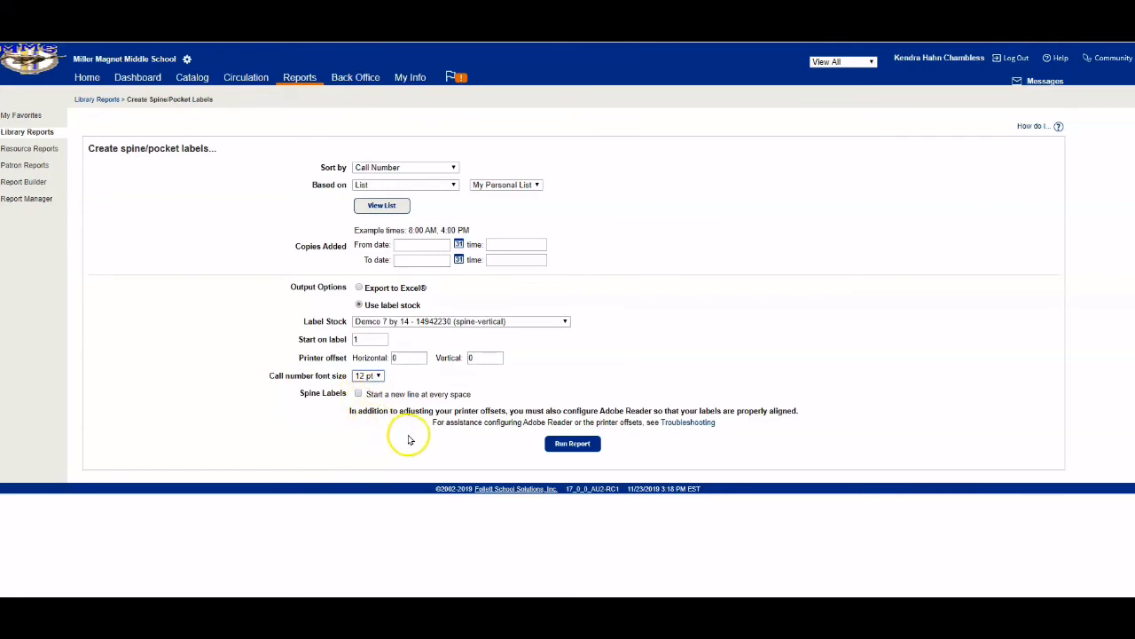
click(572, 443)
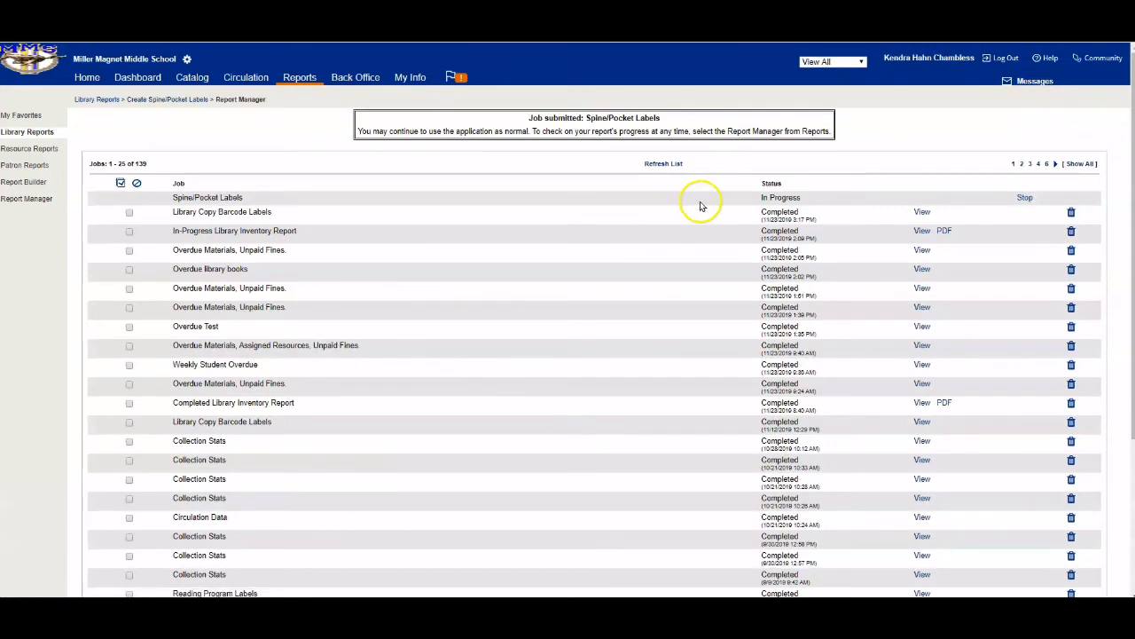
Refresh the job list, review the finished Spine/Pocket Labels output, and close it
click(663, 163)
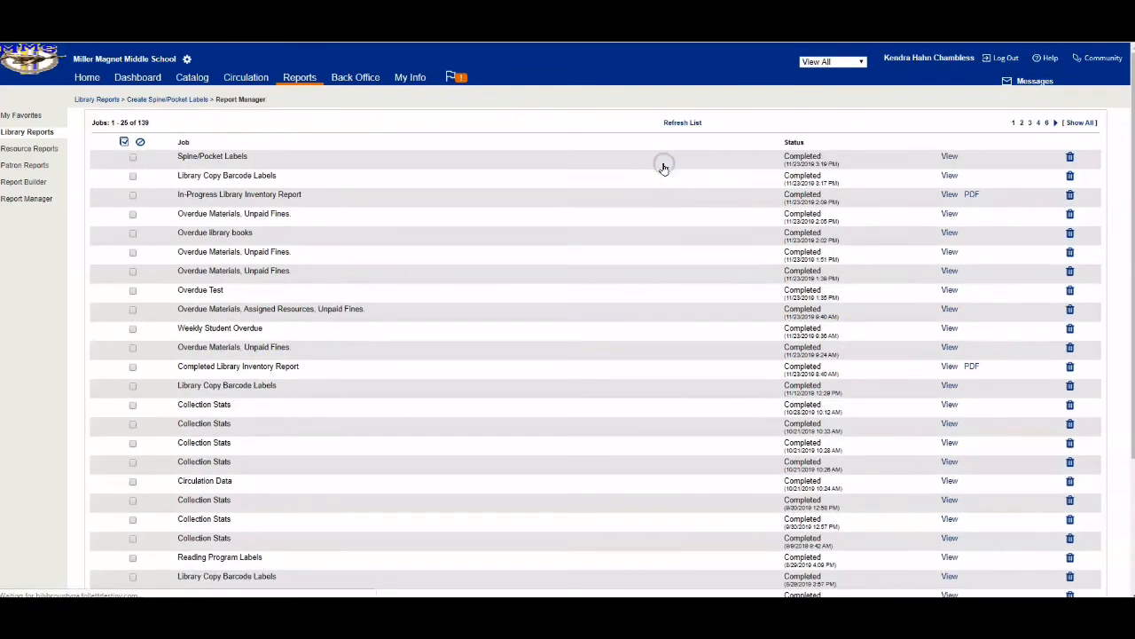
click(949, 157)
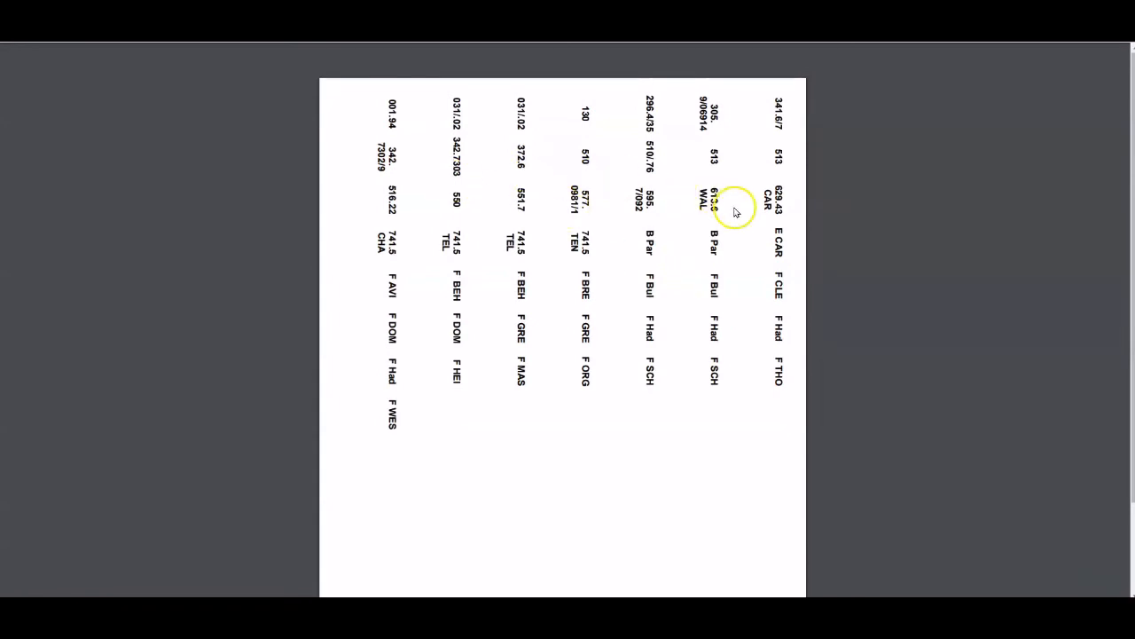
scroll(652, 310, down, 1)
scroll(550, 222, up, 1)
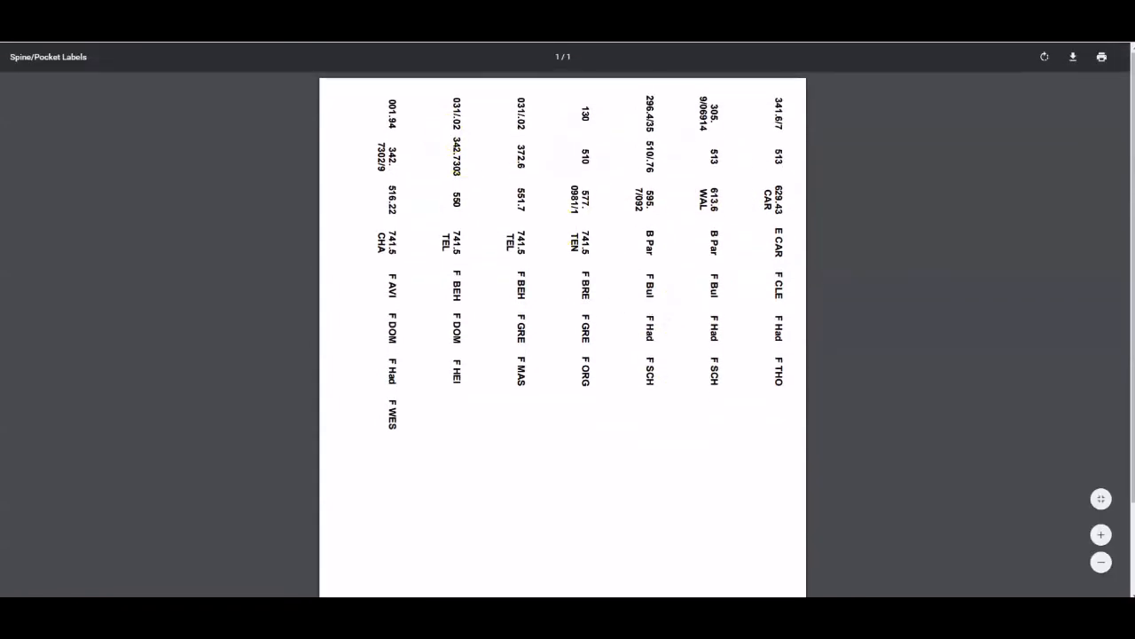
key(ctrl+w)
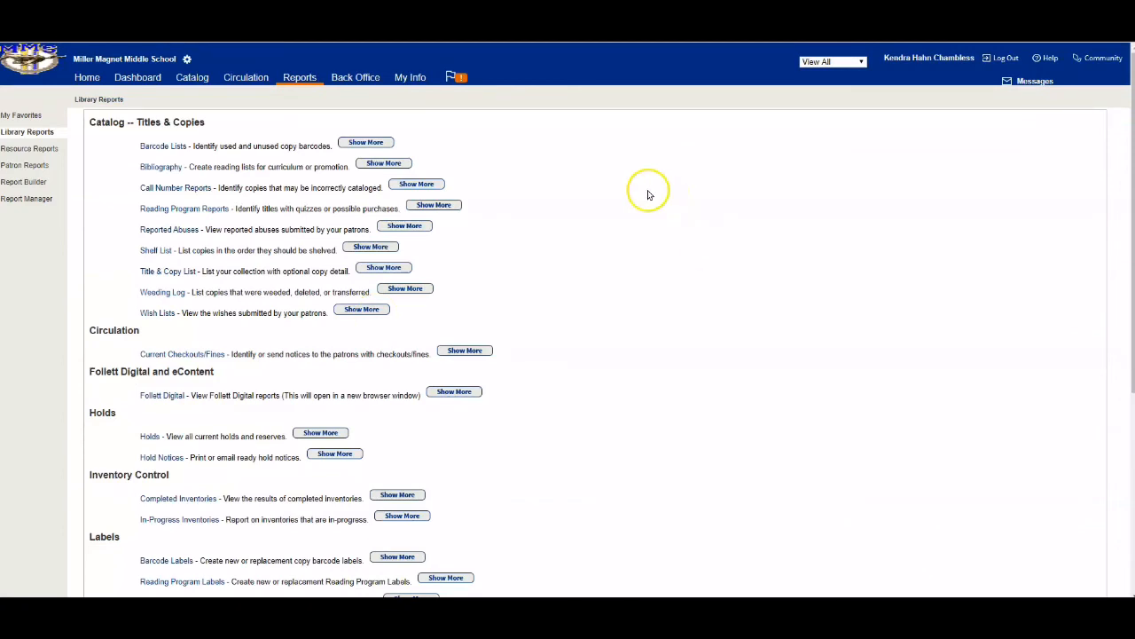
Open the Barcode Lists report for copies, select Unused Barcode Numbers, and set the number of barcodes to 20
click(155, 150)
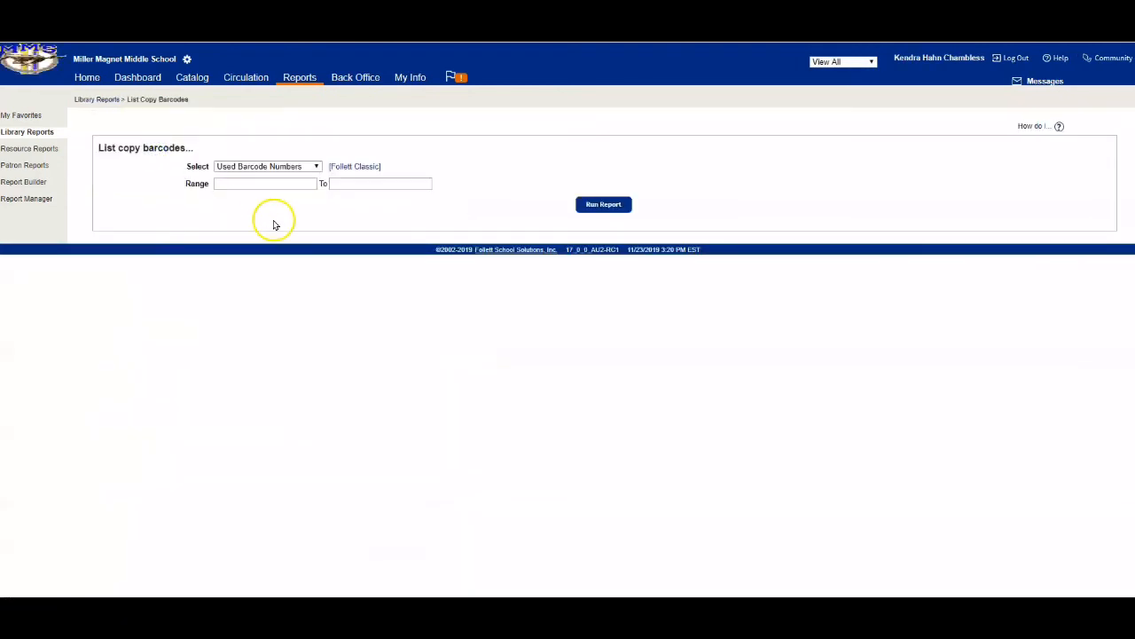
click(236, 183)
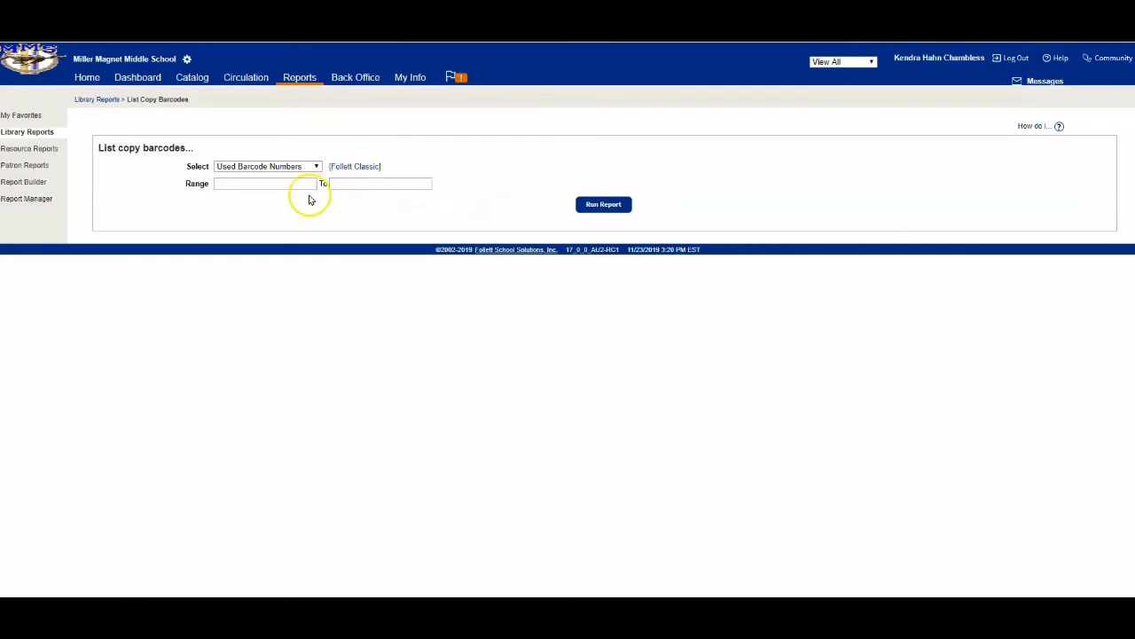
click(296, 167)
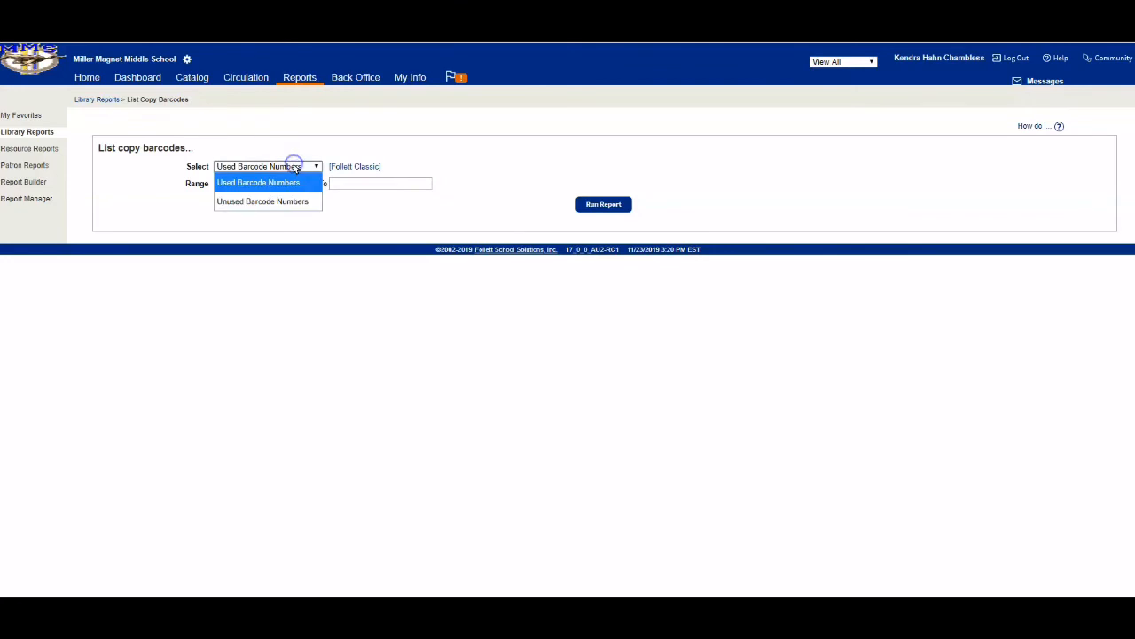
click(286, 201)
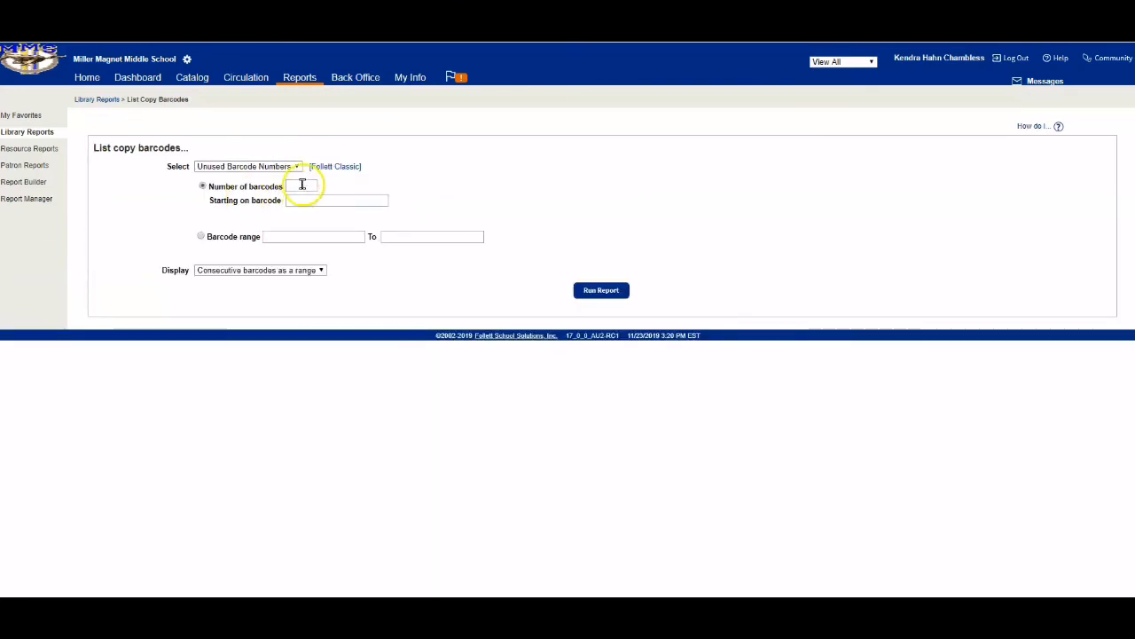
click(302, 185)
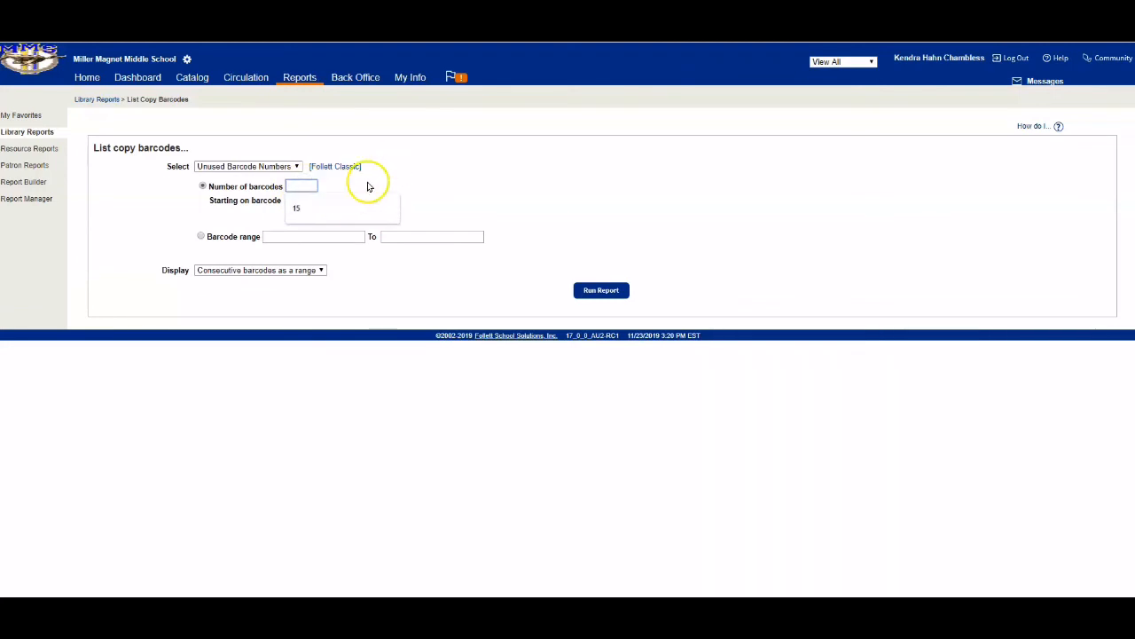
click(303, 186)
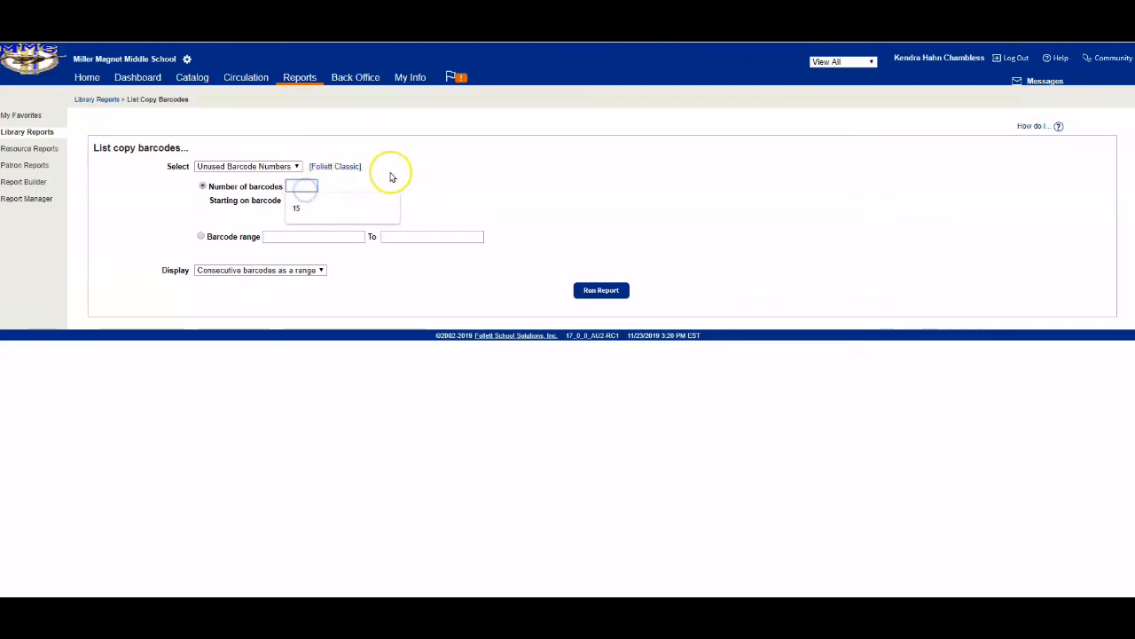
text(20)
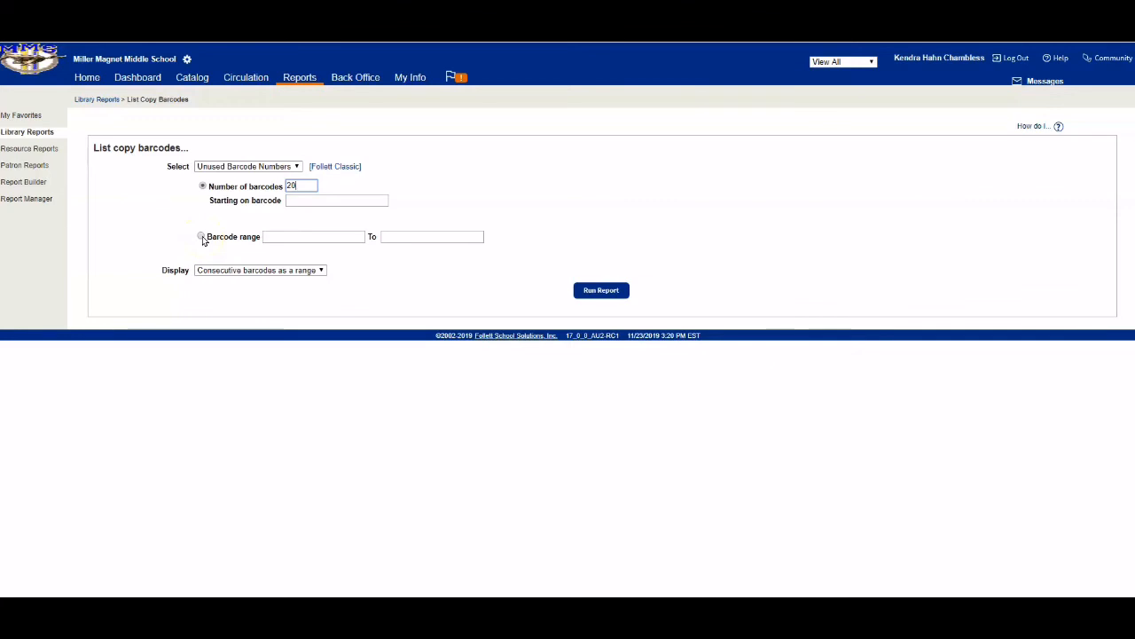
Set the starting barcode to 785300, keep consecutive barcodes displayed as a range, and run the unused barcode report
click(306, 199)
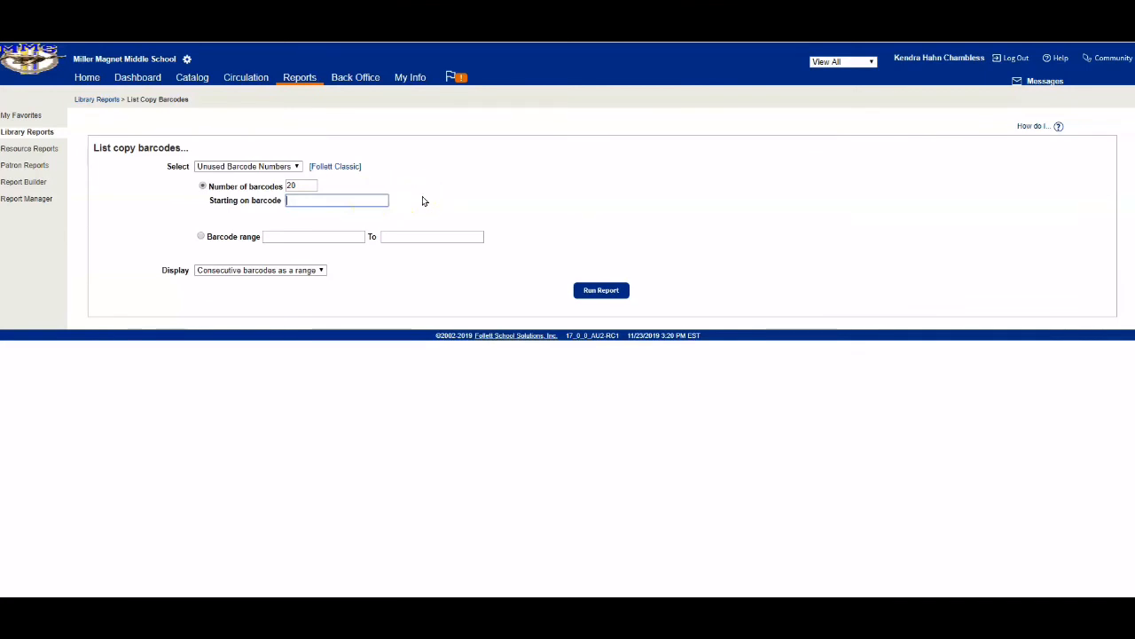
text(785)
text(300)
click(278, 273)
click(278, 274)
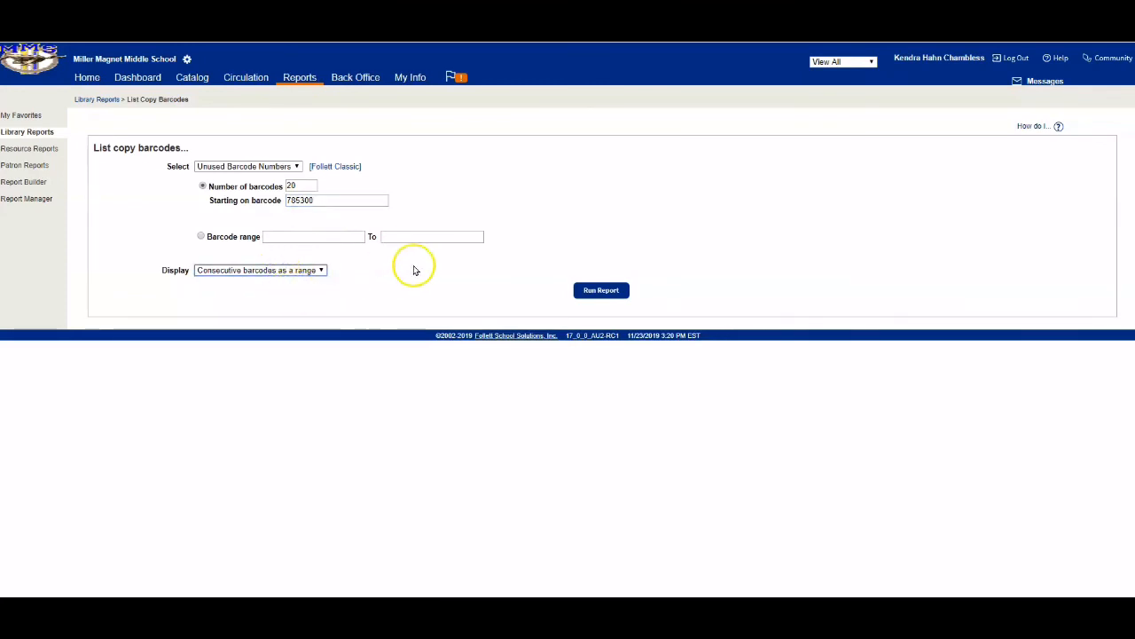
click(307, 270)
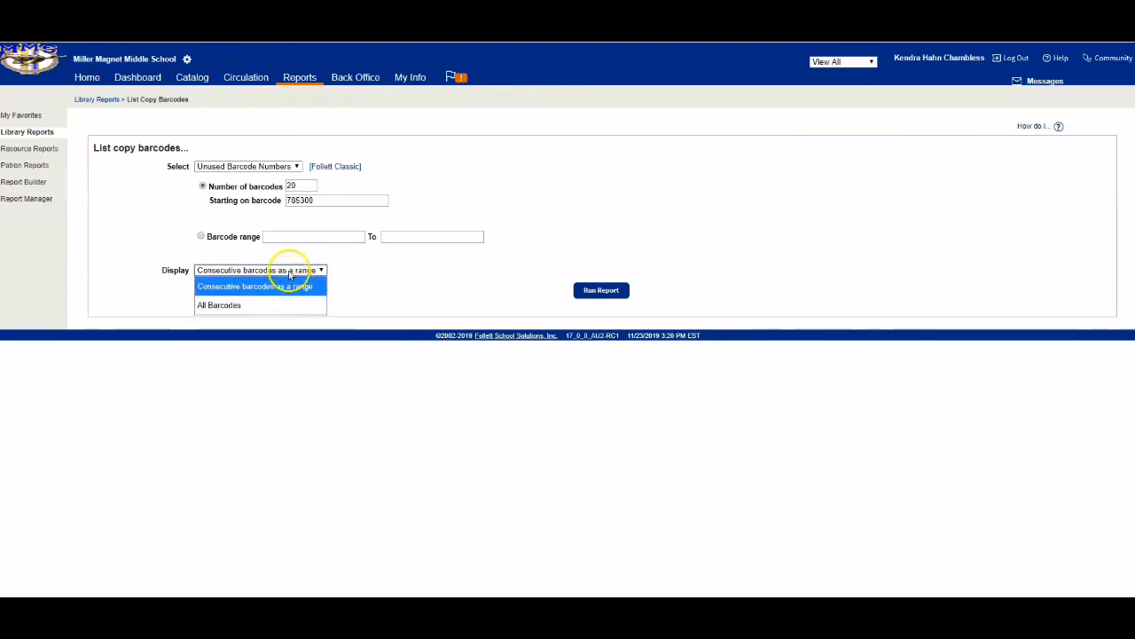
click(288, 272)
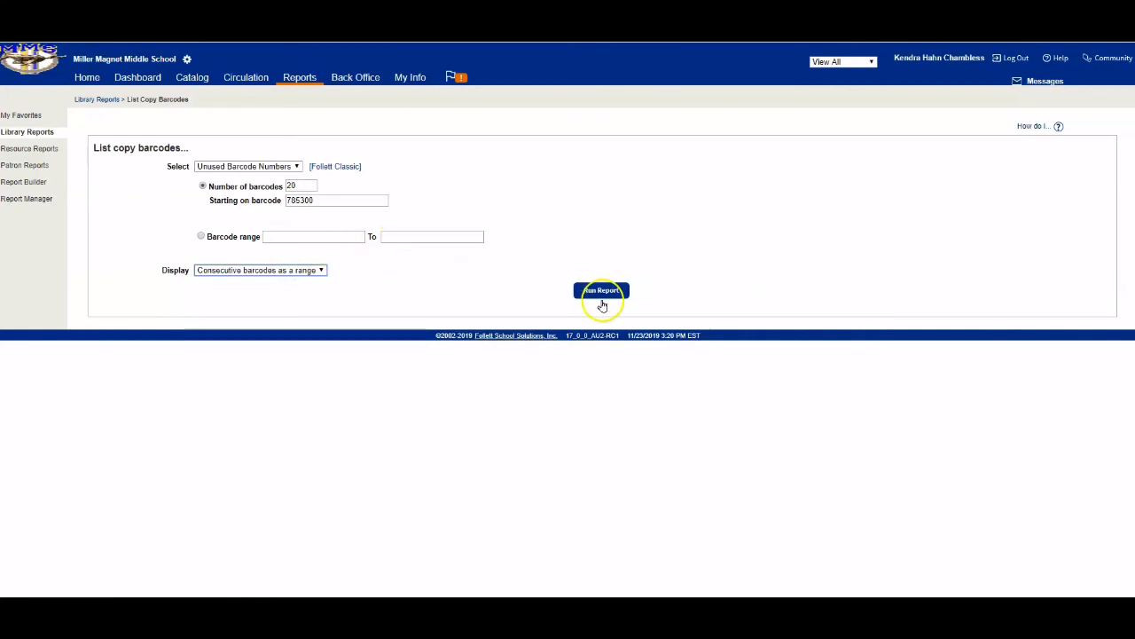
click(601, 291)
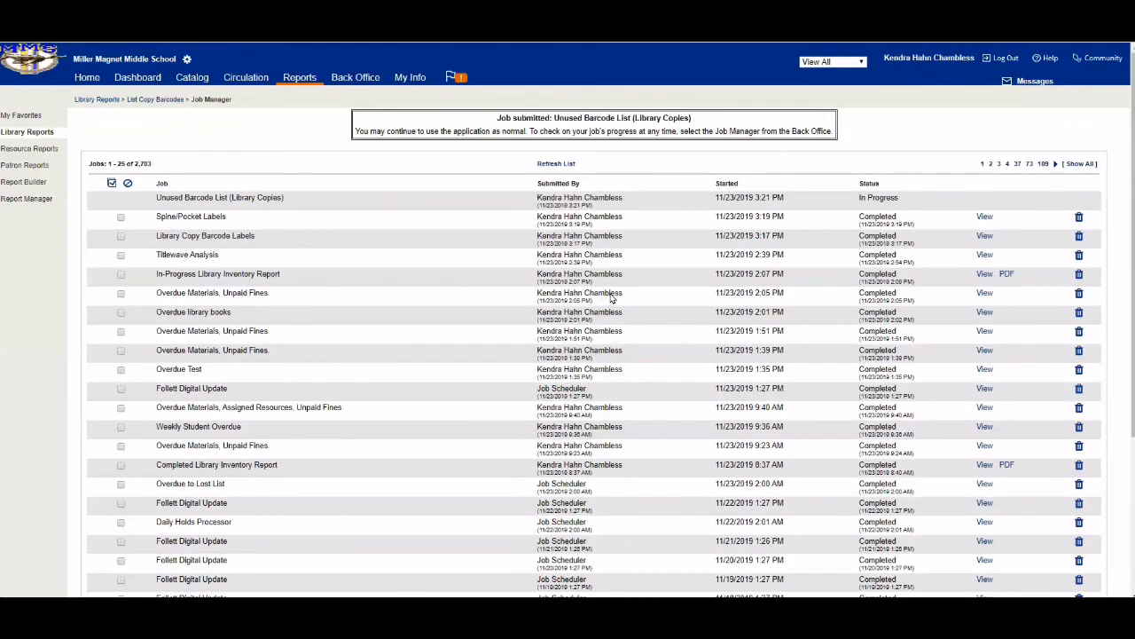
Refresh the job list and review the finished Unused Barcode List (Library Copies) output
click(549, 166)
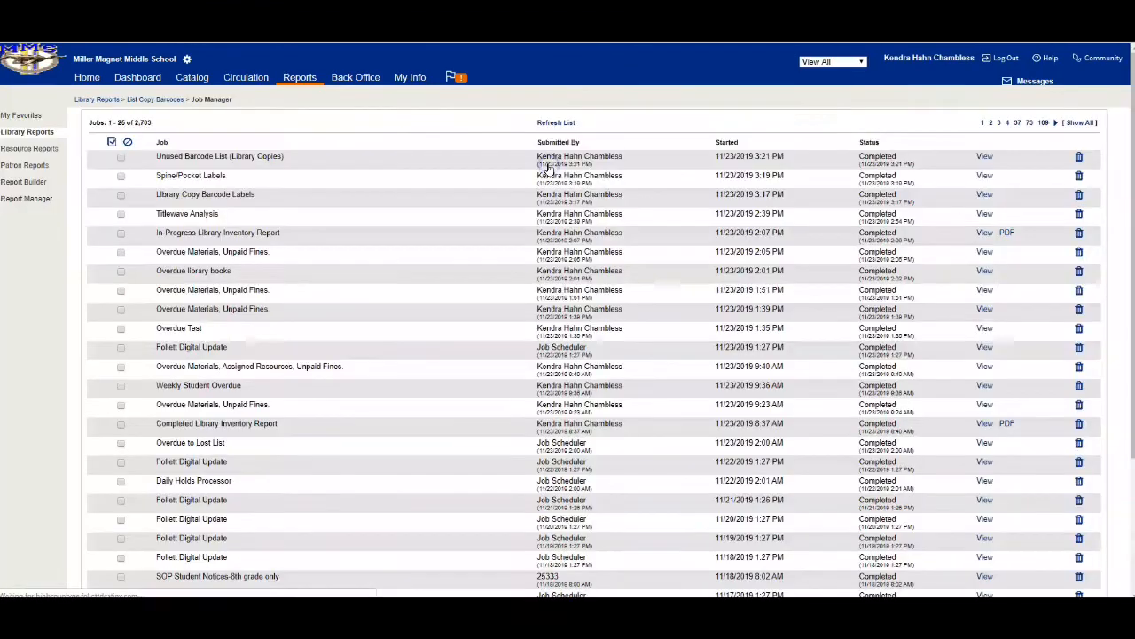
click(985, 157)
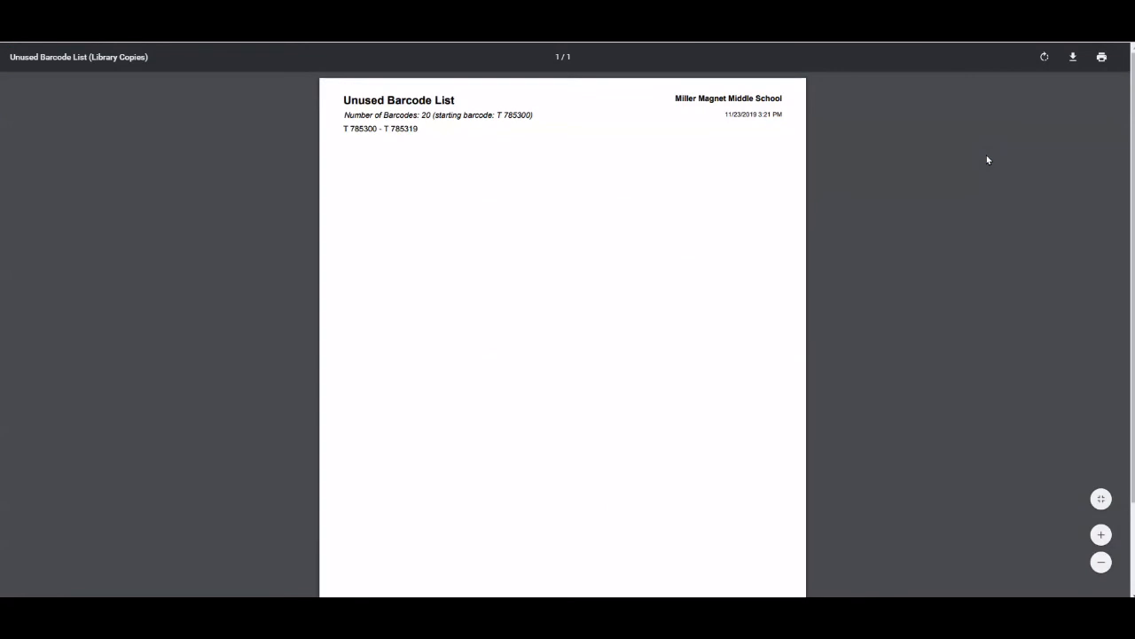
click(597, 242)
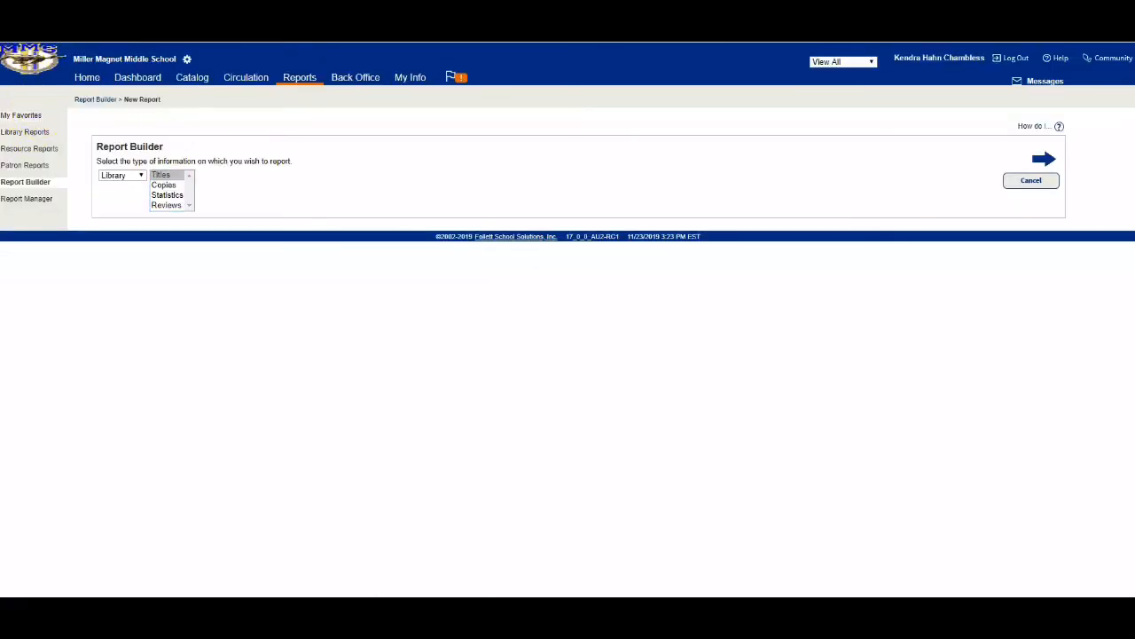
Start a new Report Builder report based on Library - Titles information
click(27, 131)
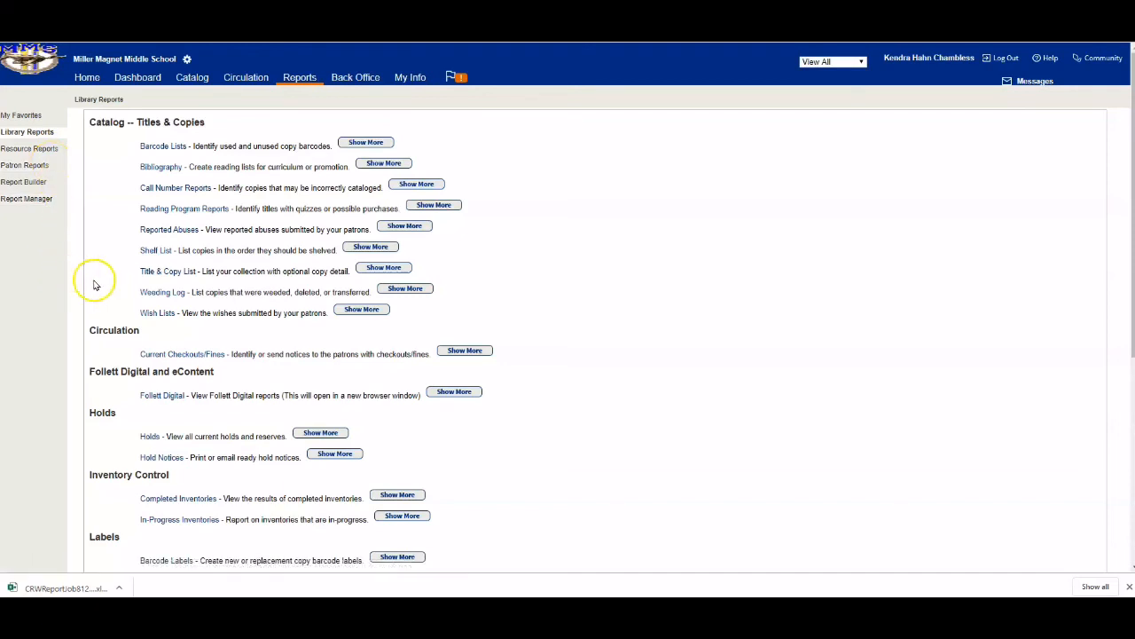
click(33, 188)
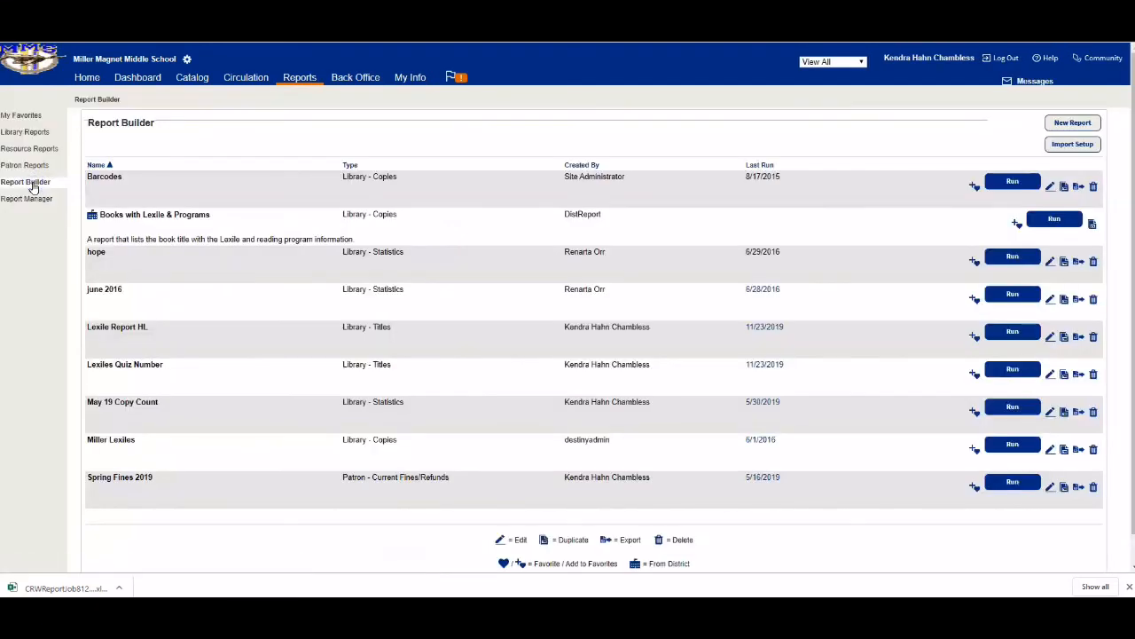
scroll(202, 259, down, 1)
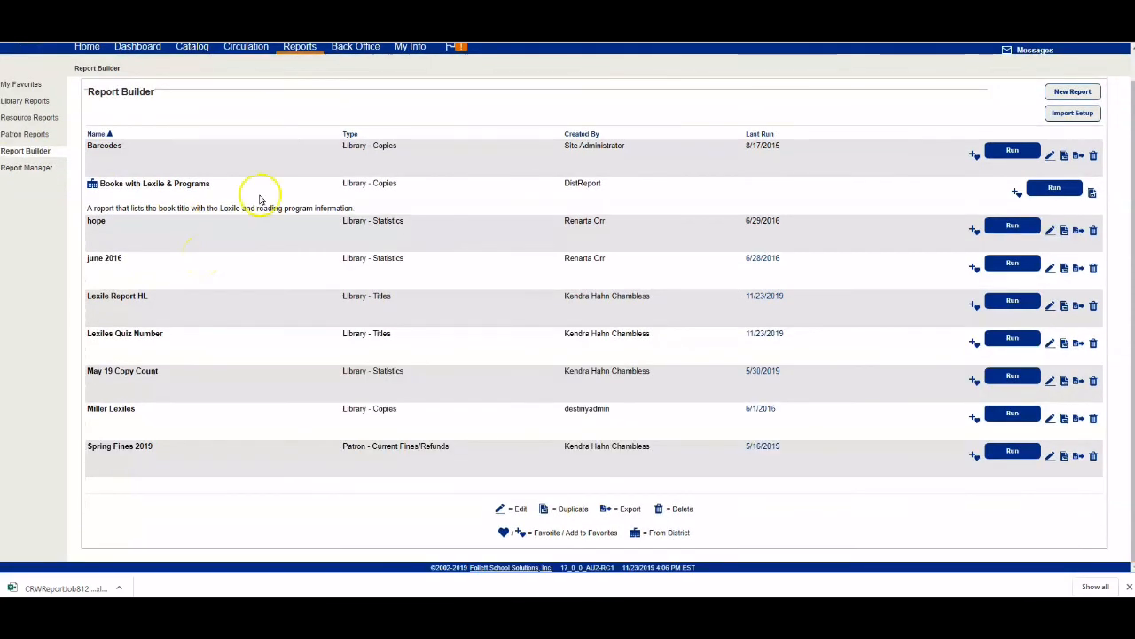
click(1073, 91)
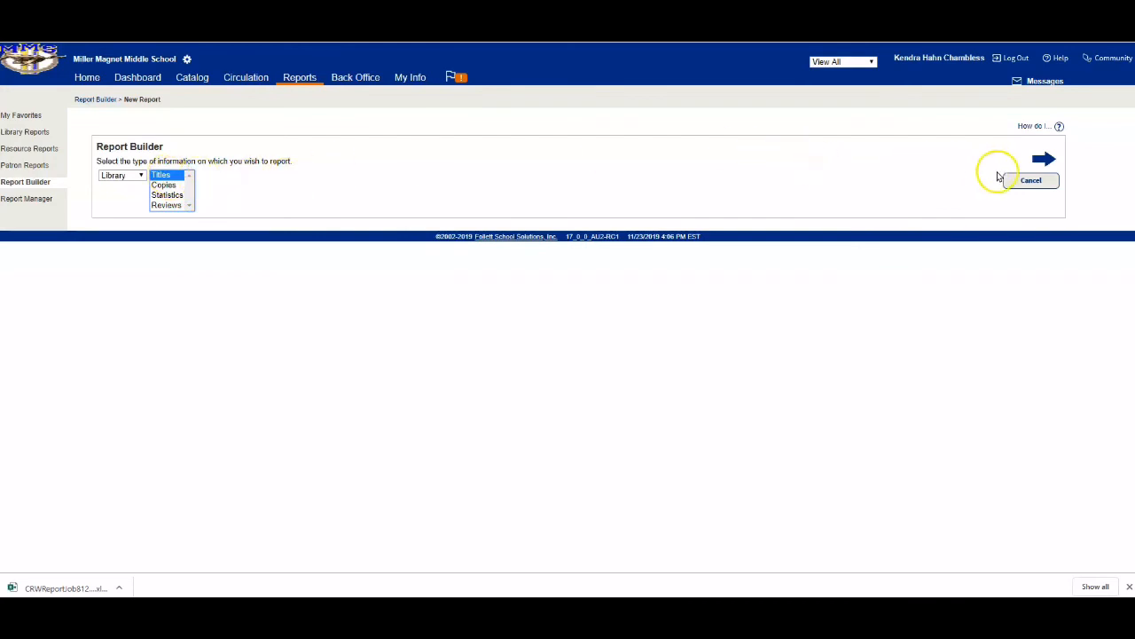
click(1043, 160)
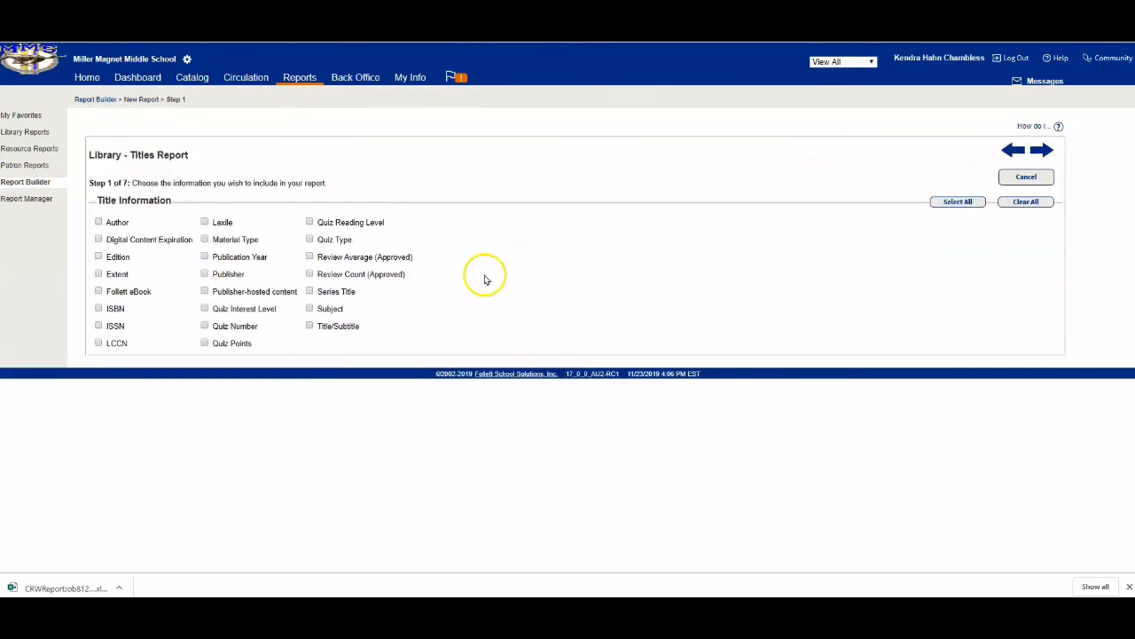
Include Author, Lexile, and Title/Subtitle in the titles report and continue to the grouping options
click(98, 220)
click(98, 221)
click(99, 223)
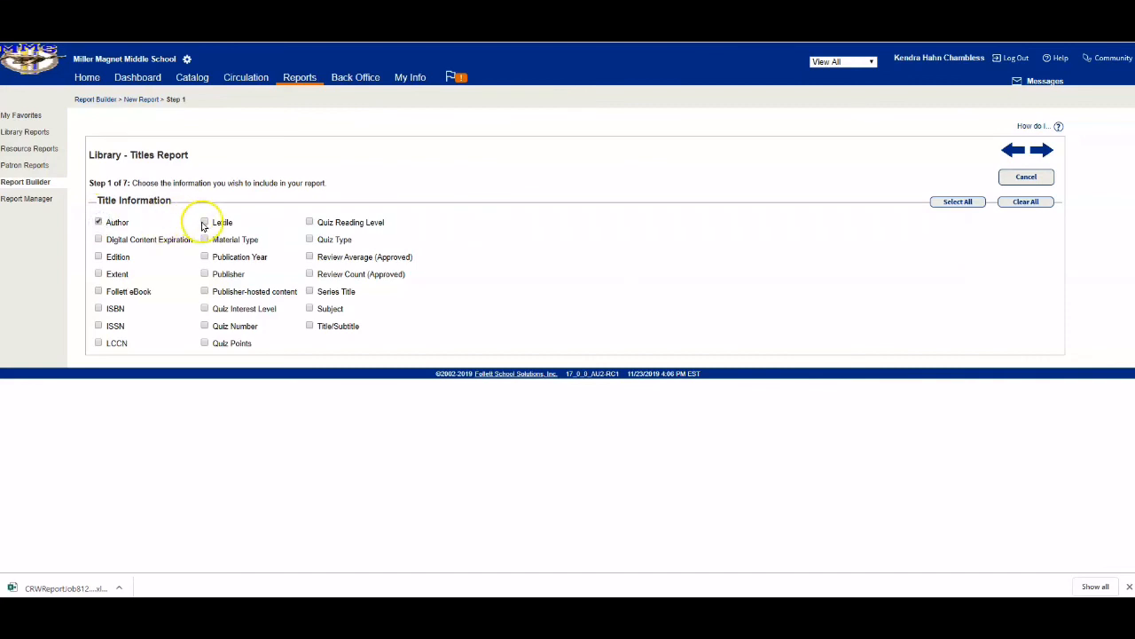
click(311, 327)
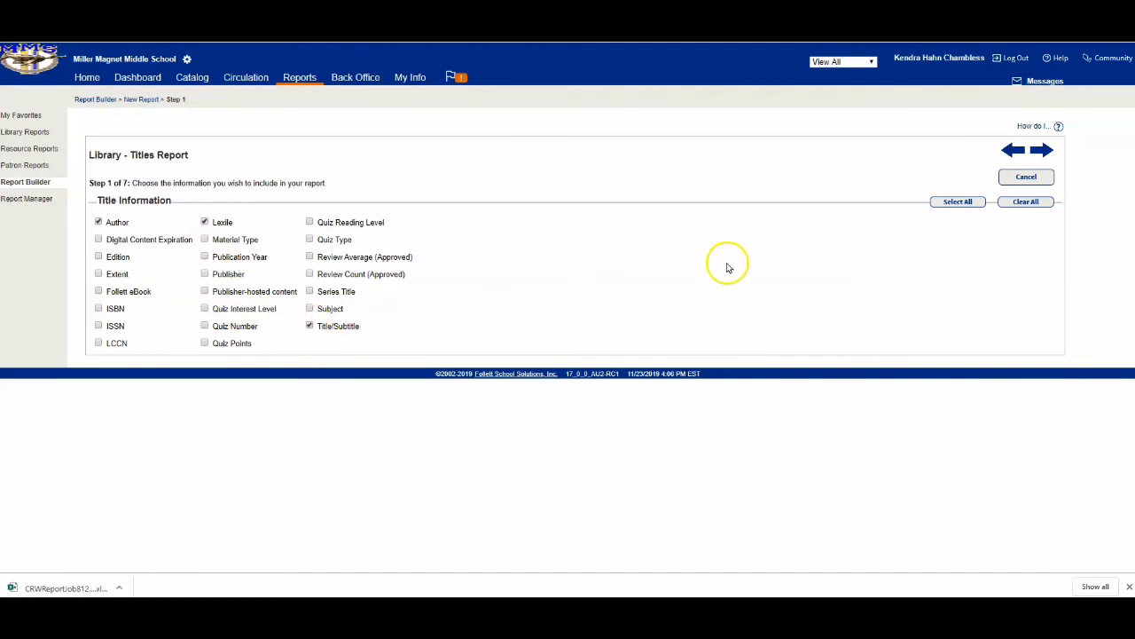
click(1043, 151)
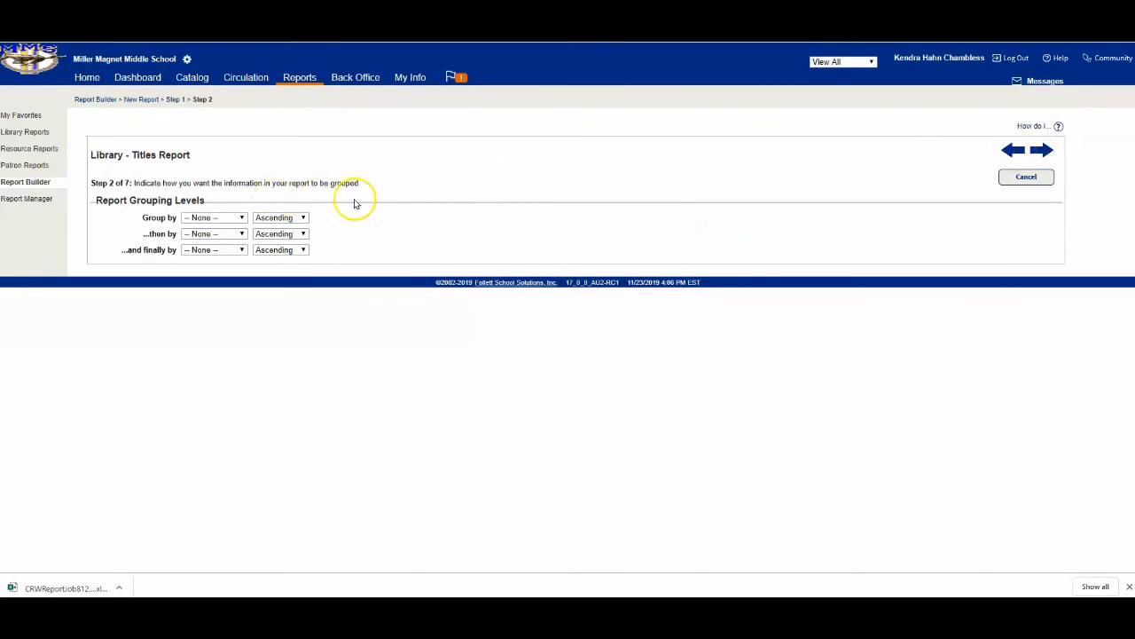
Group the titles report by Lexile in ascending order and continue to the column order
click(233, 218)
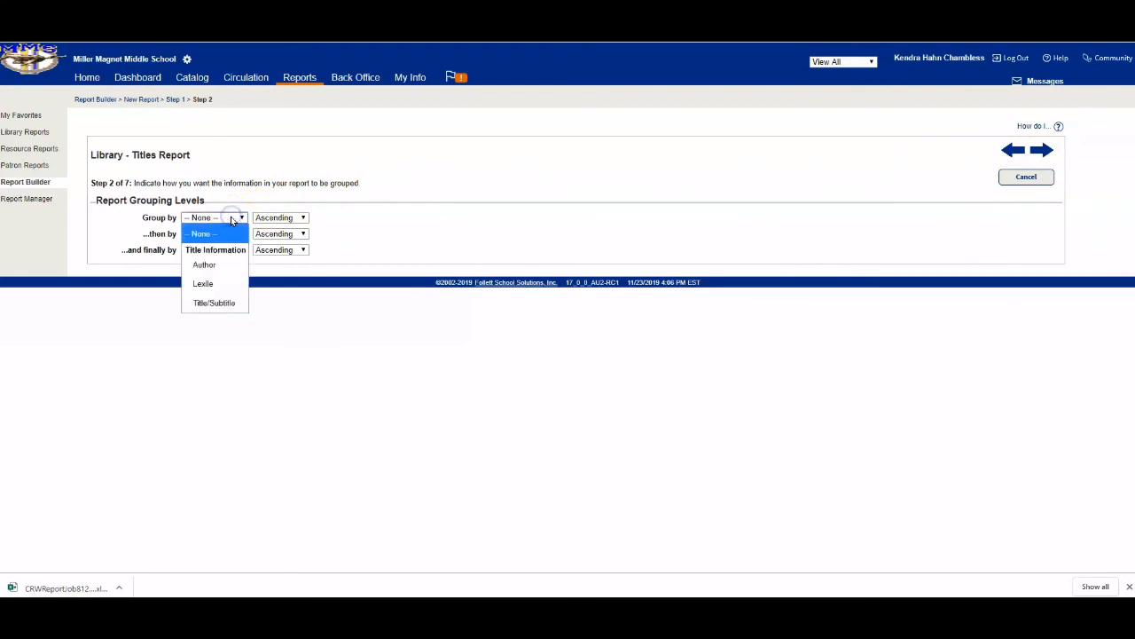
click(232, 284)
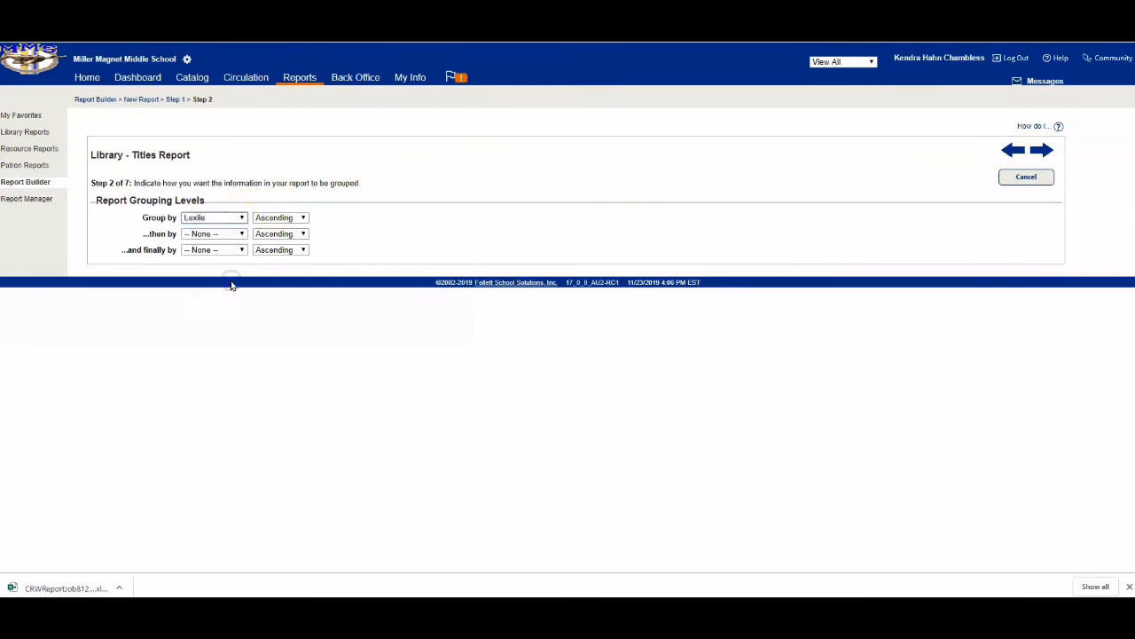
click(302, 218)
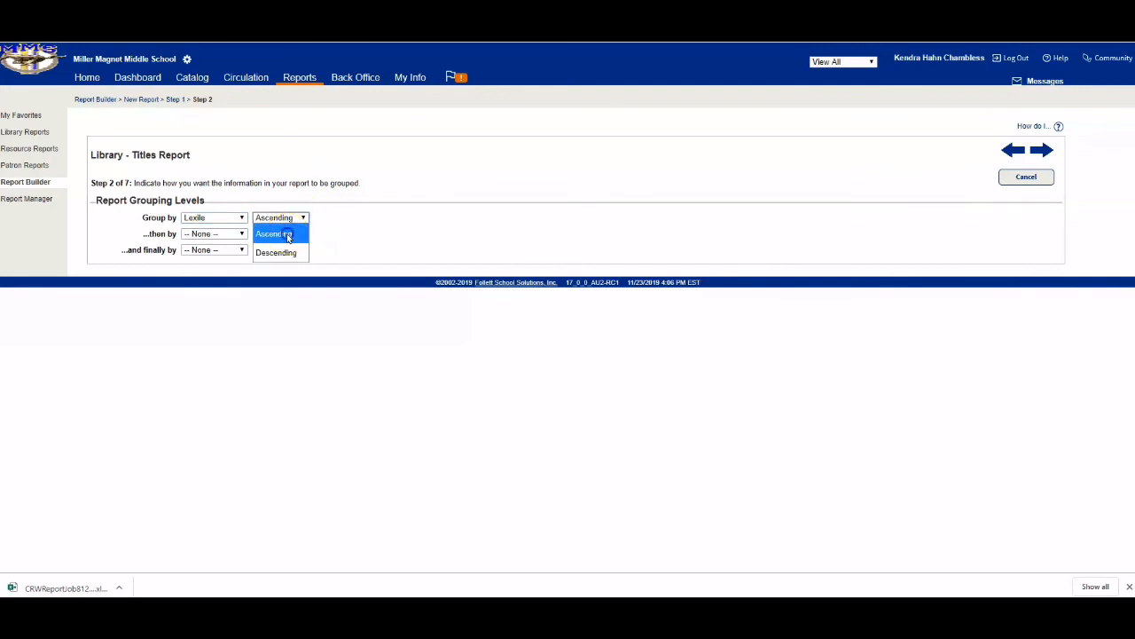
click(288, 233)
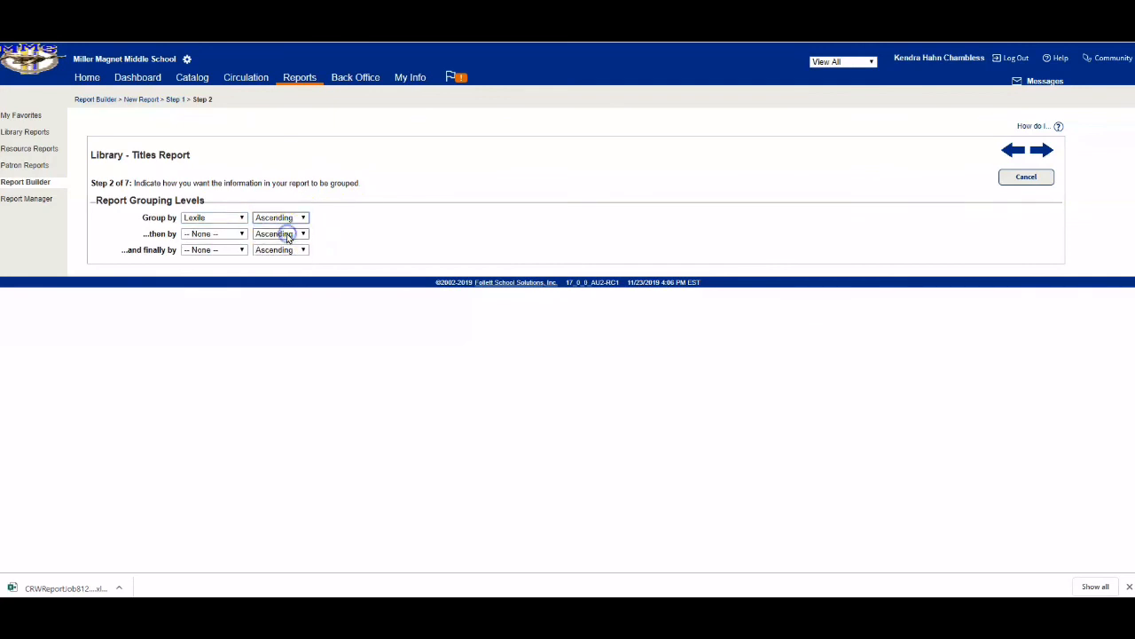
click(1044, 151)
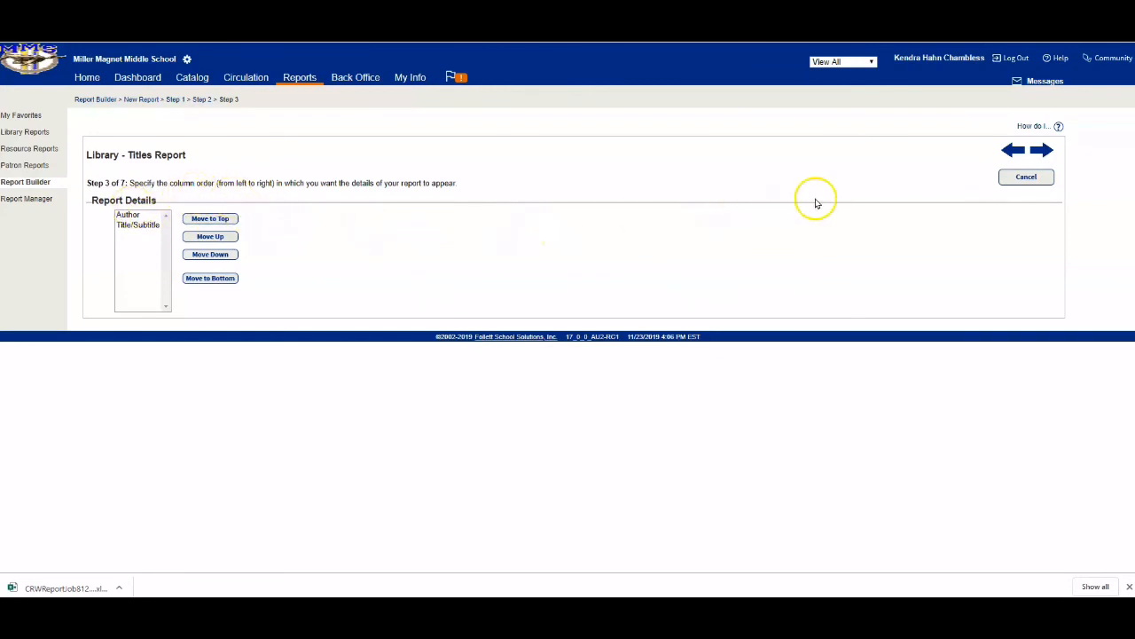
Accept the default column order and Author ascending sort, and summarize the report with a Lexile count
click(1043, 150)
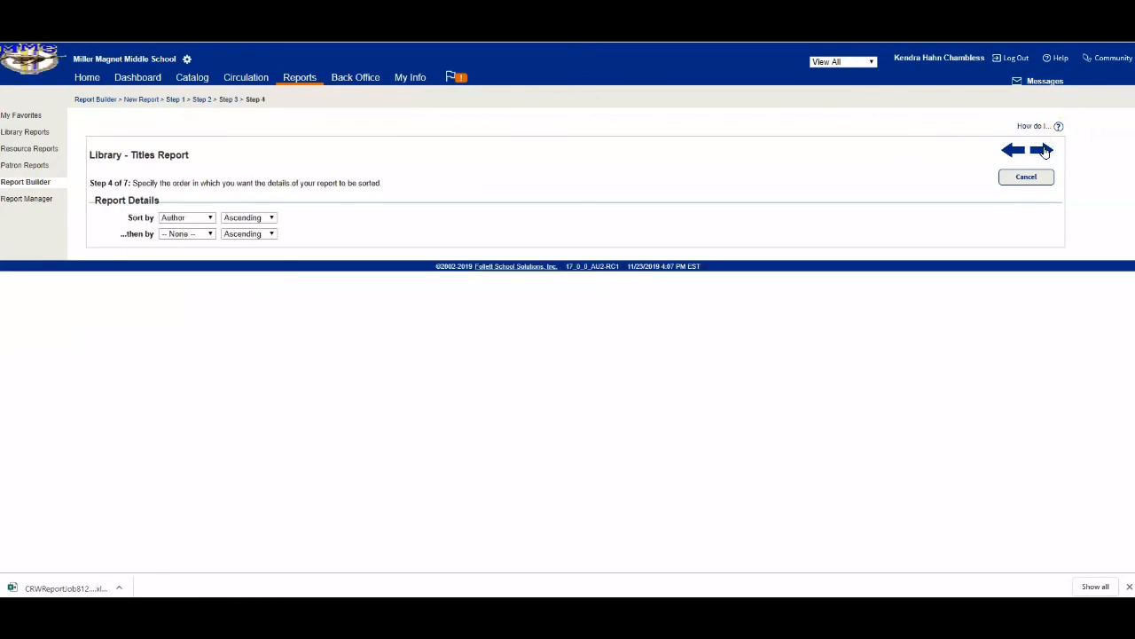
click(736, 223)
click(1042, 152)
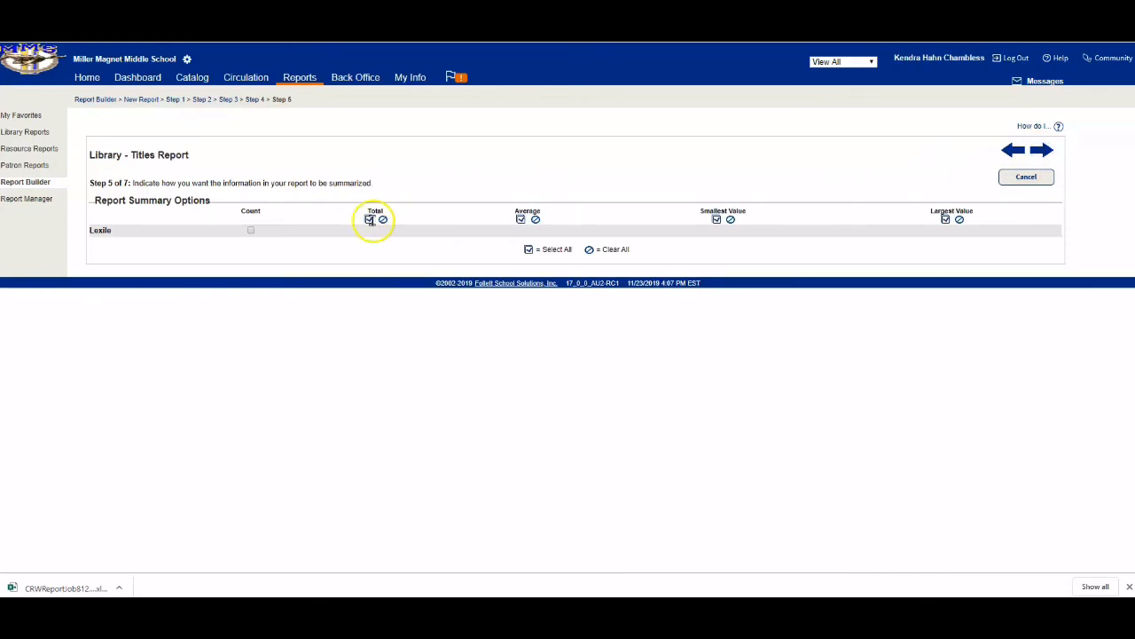
click(250, 230)
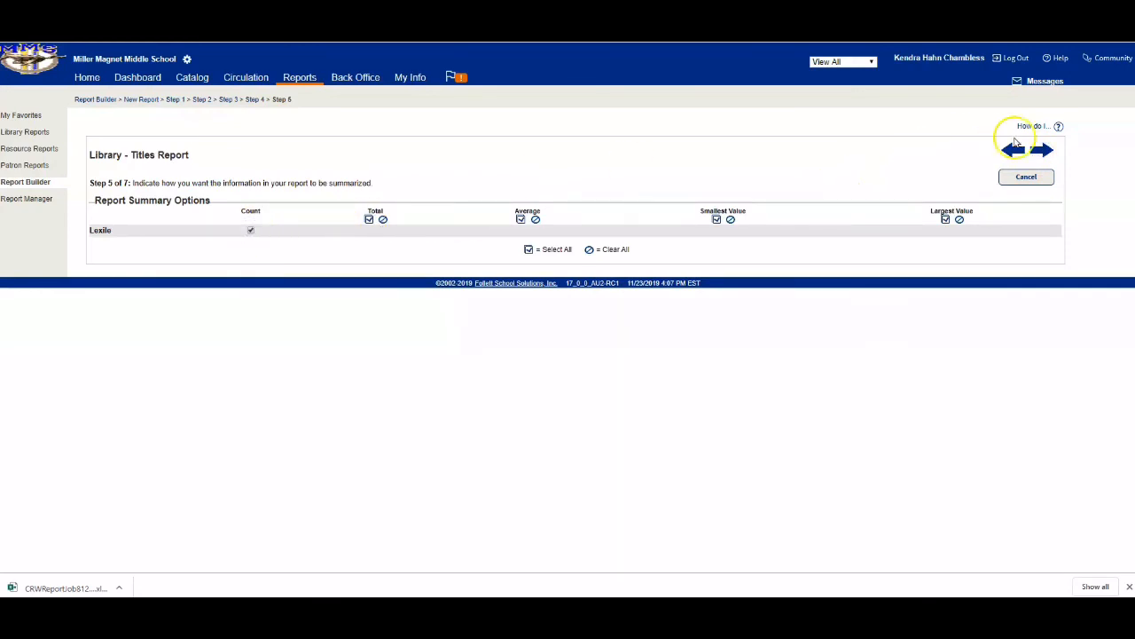
click(1046, 153)
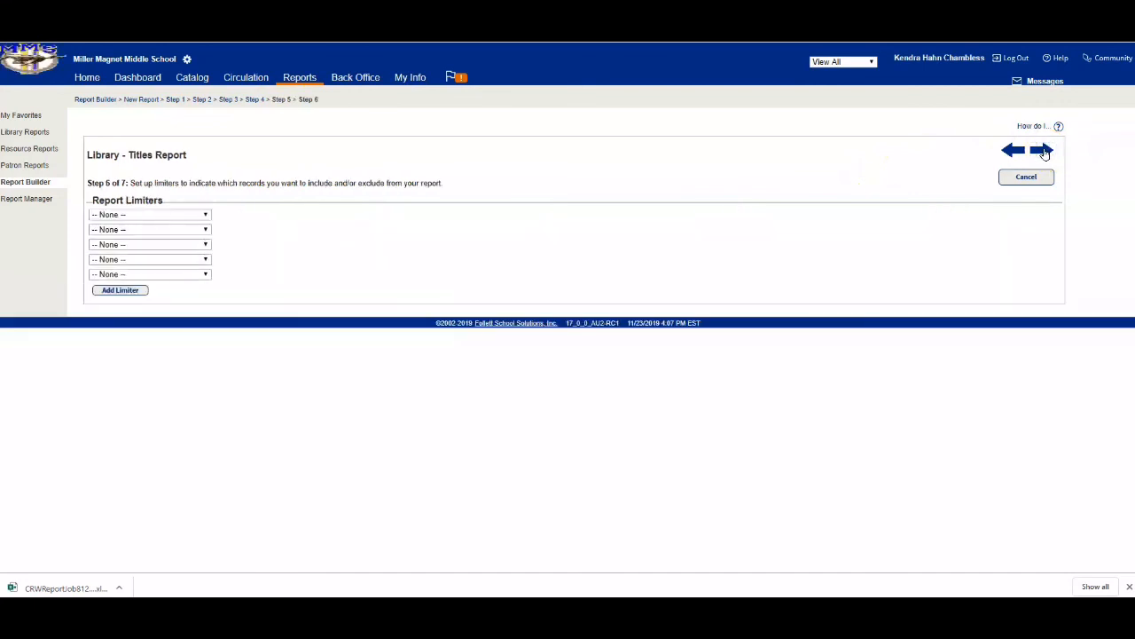
Add a report limiter for Lexile less than 400, using the AND connector
click(162, 214)
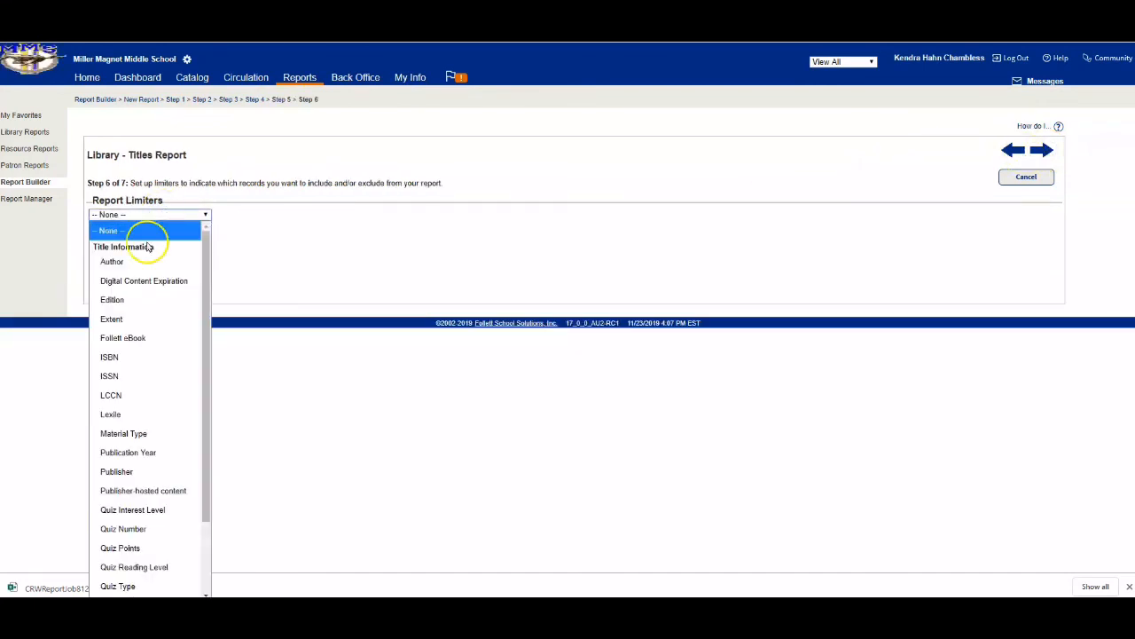
click(146, 413)
click(273, 219)
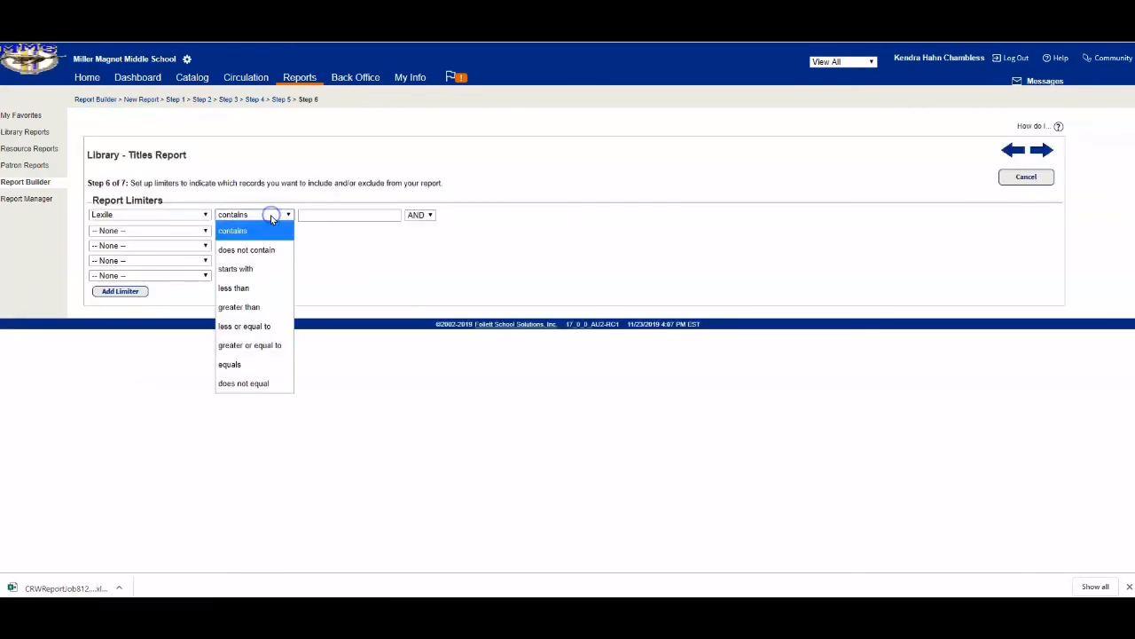
click(264, 290)
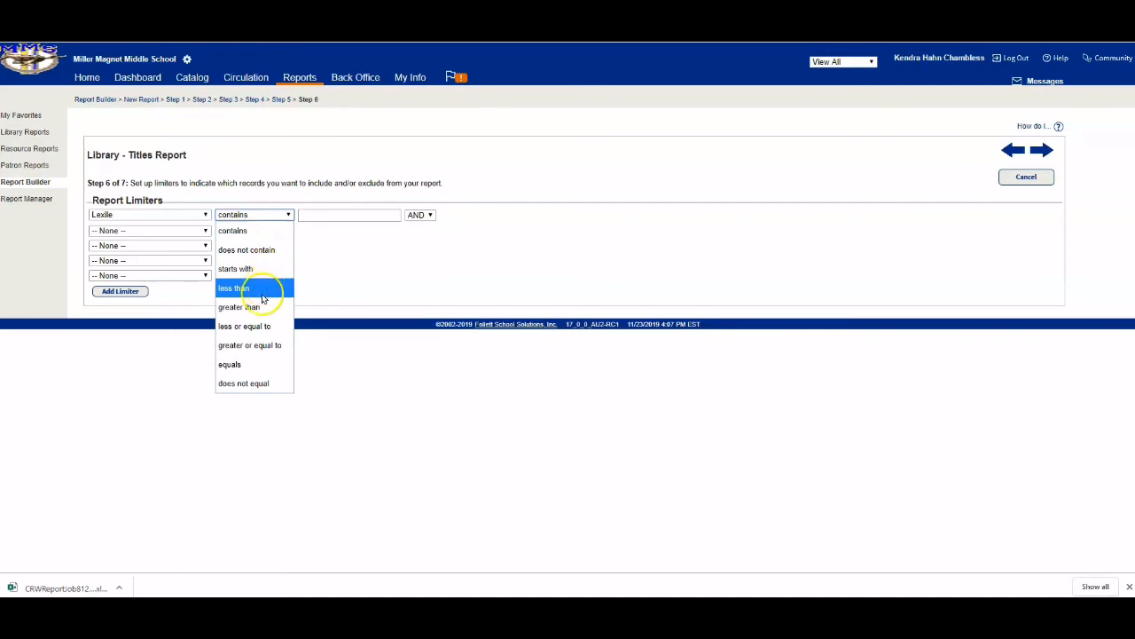
click(259, 293)
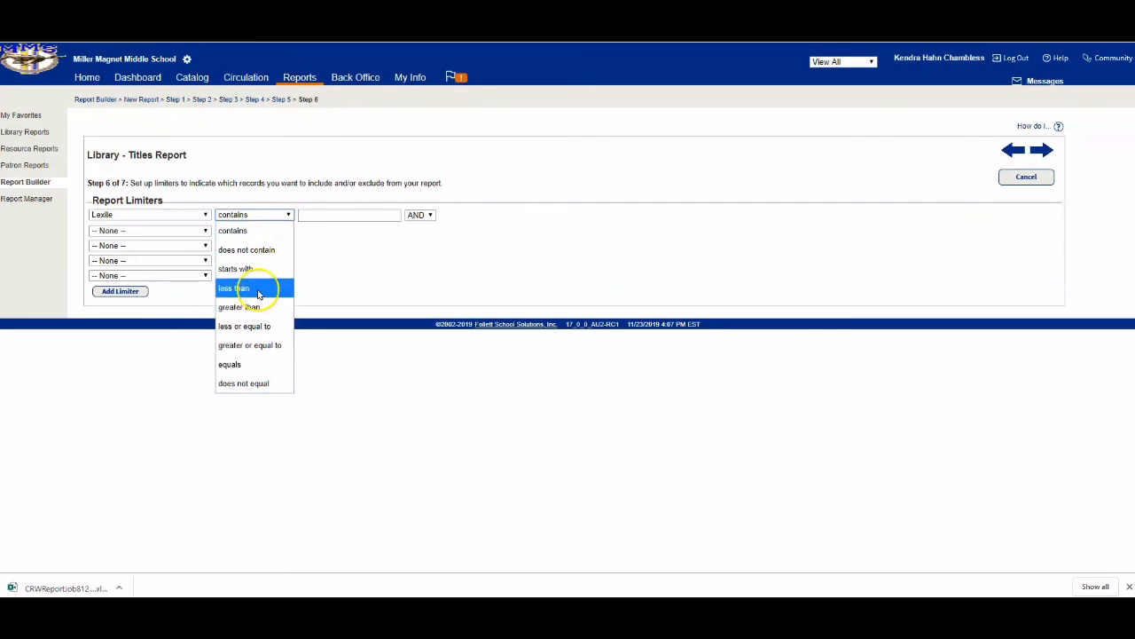
click(323, 213)
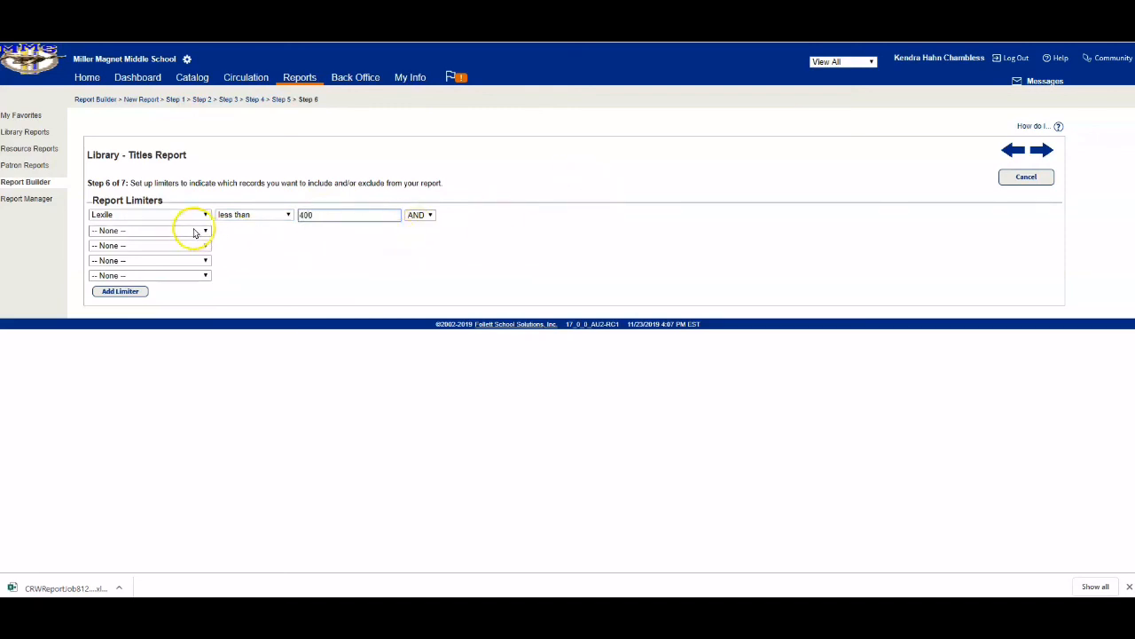
click(423, 216)
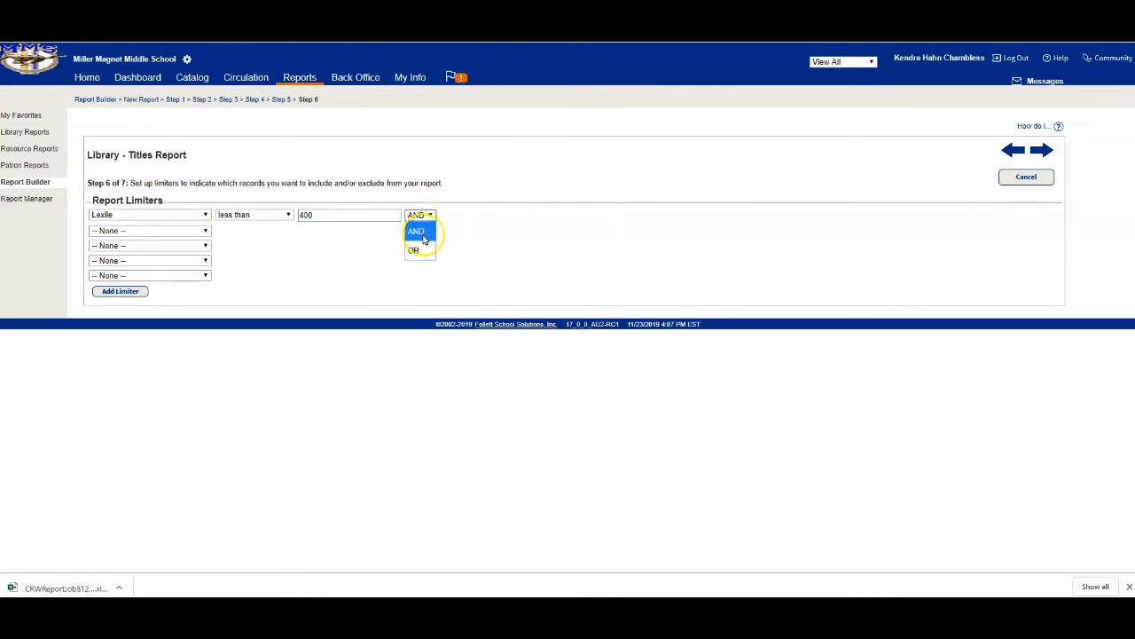
click(416, 230)
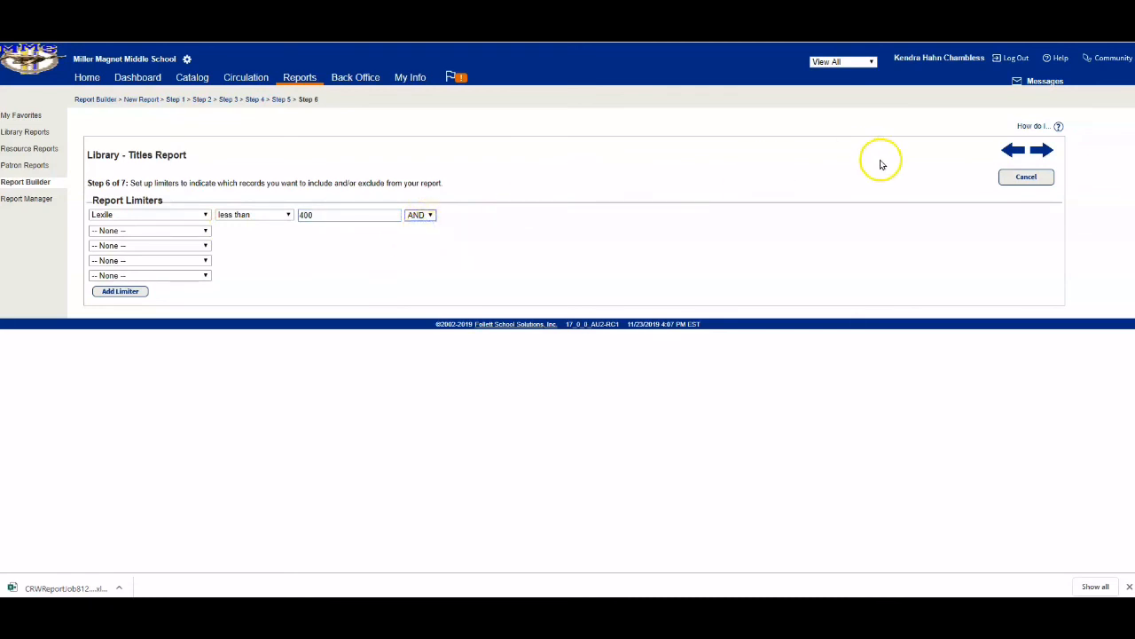
click(416, 217)
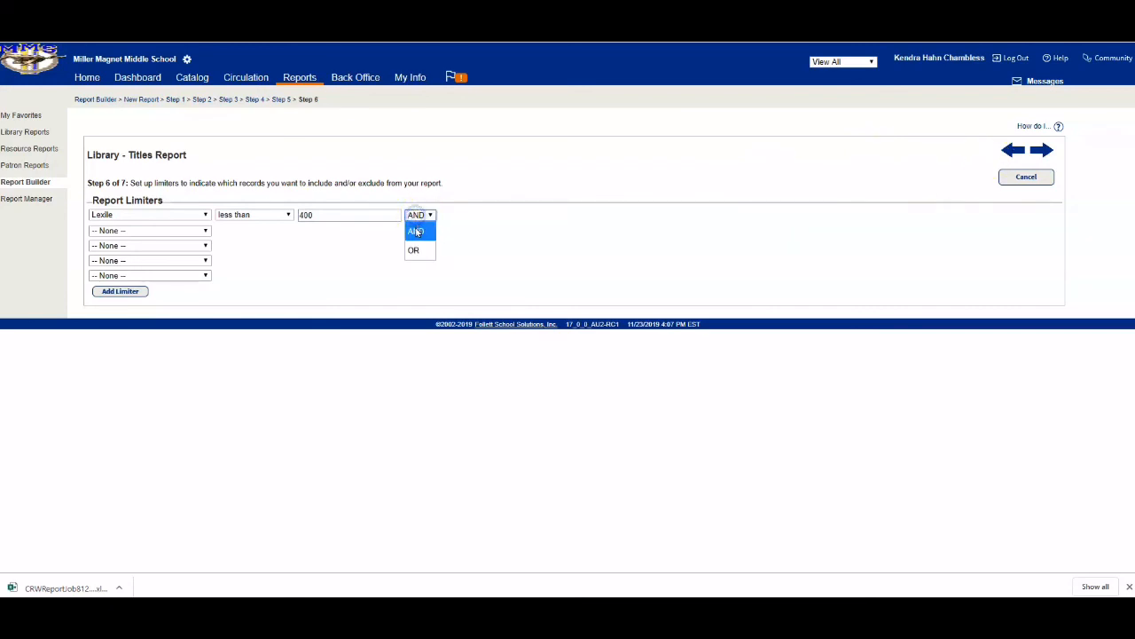
click(416, 248)
click(422, 219)
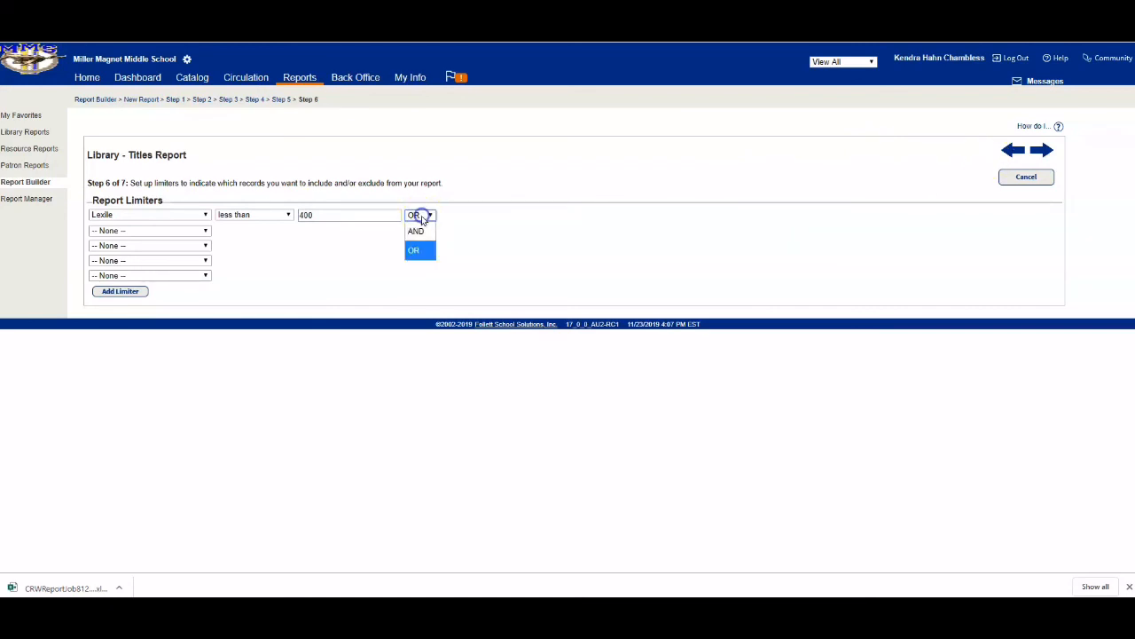
click(416, 228)
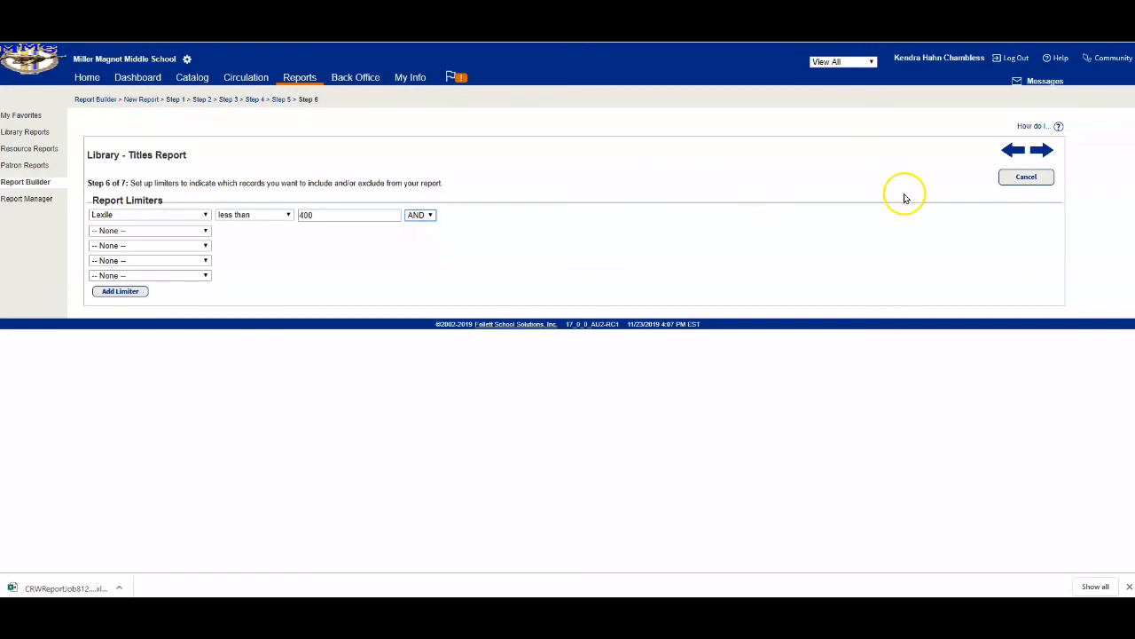
Name the titles report "Lexiles less than 400", then save and run it
click(1044, 151)
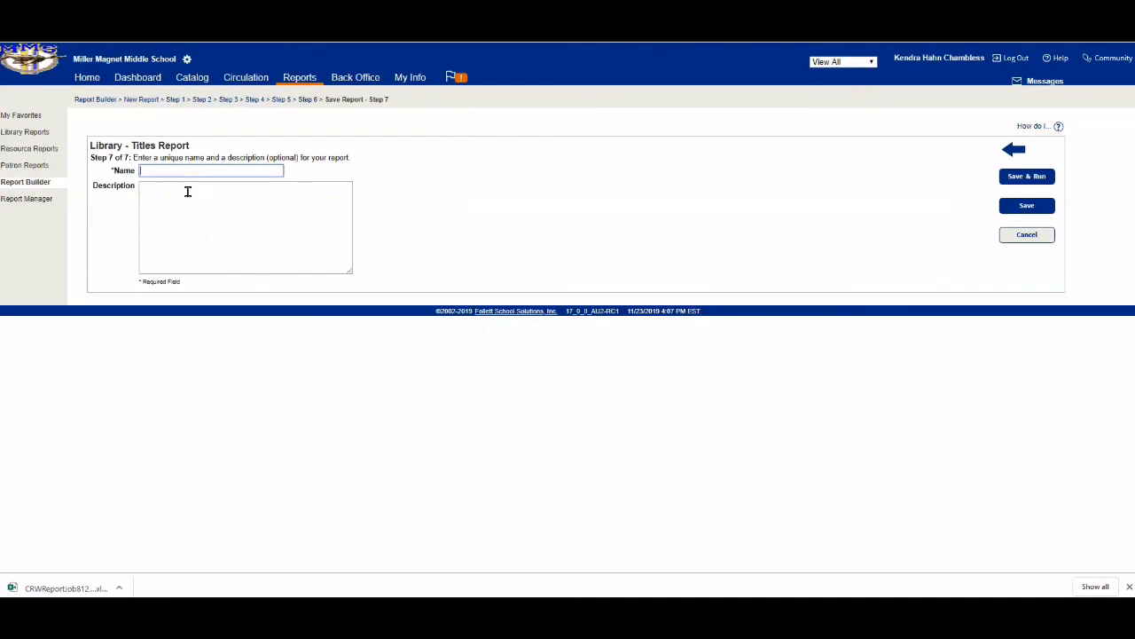
text(Lex)
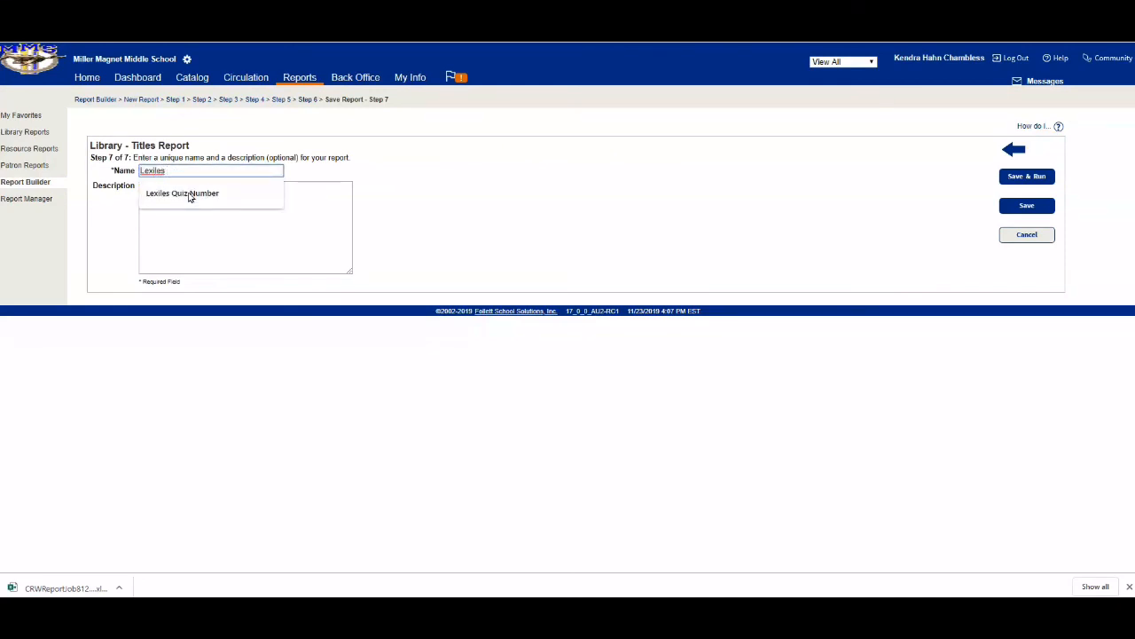
text(iles)
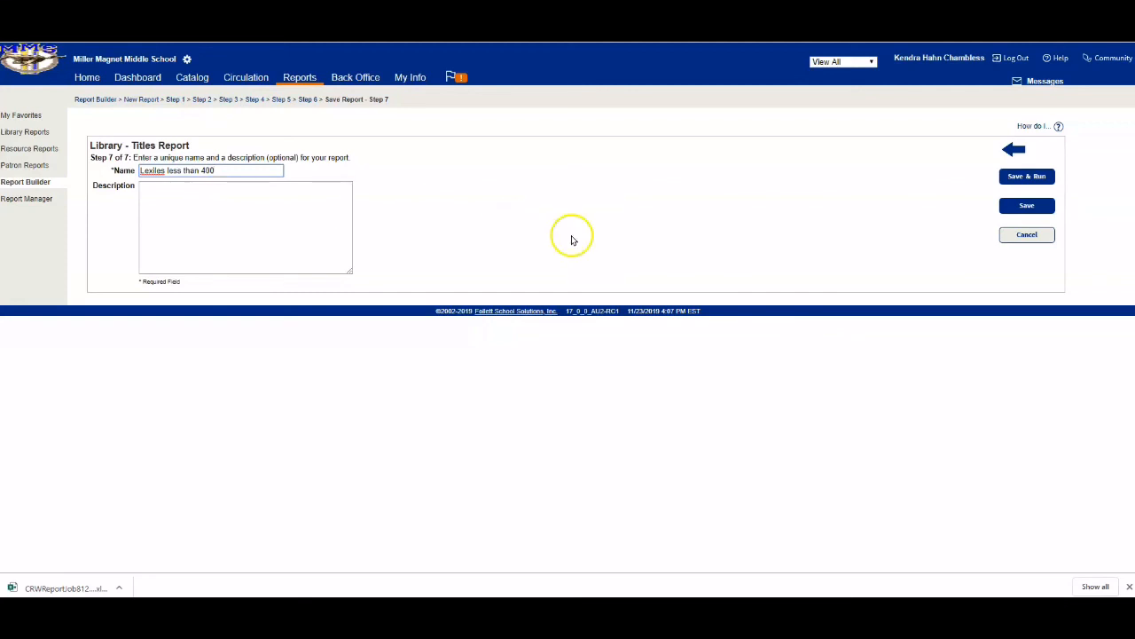
click(1031, 180)
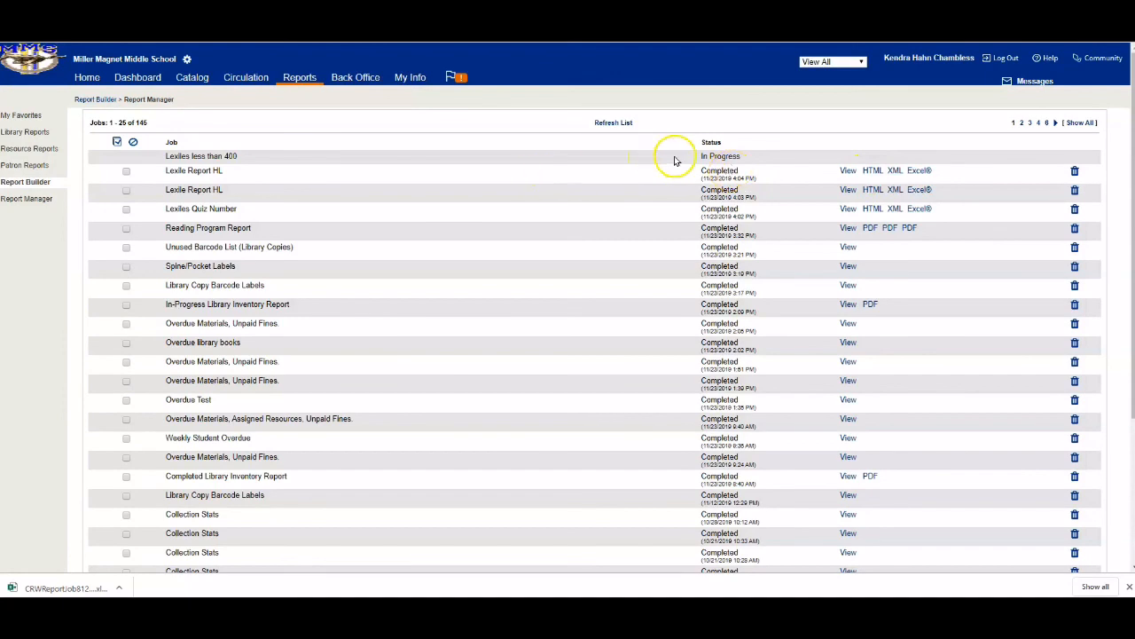
Refresh the job list and review the finished "Lexiles less than 400" report in HTML by Lexile group, closing it when done
click(614, 123)
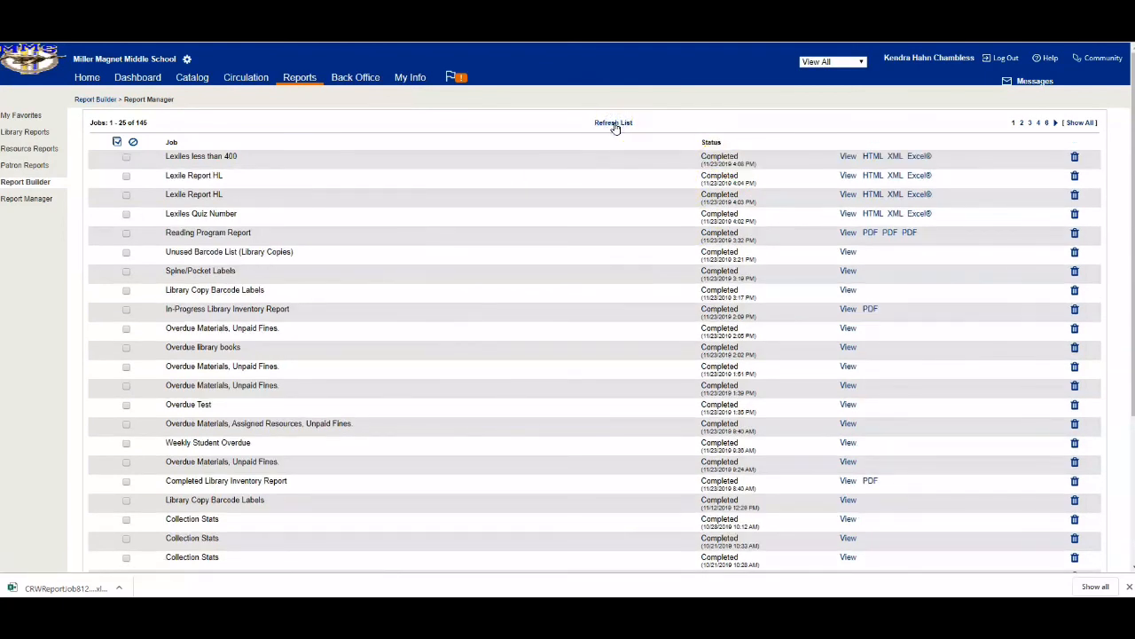
click(873, 156)
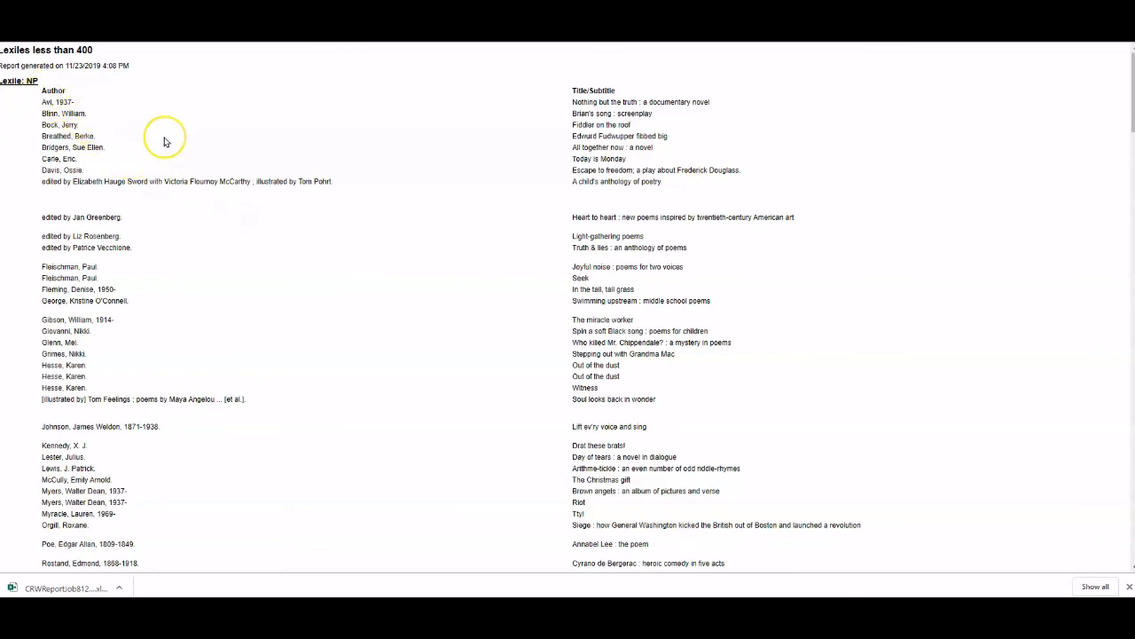
scroll(162, 140, down, 3)
scroll(164, 142, down, 5)
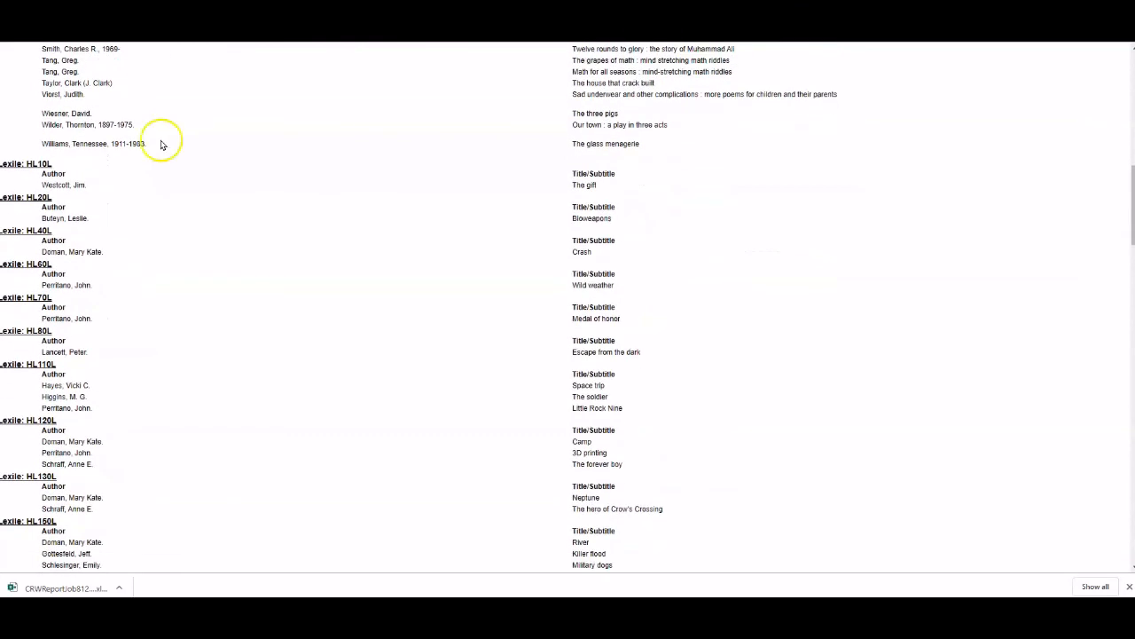
scroll(88, 180, down, 1)
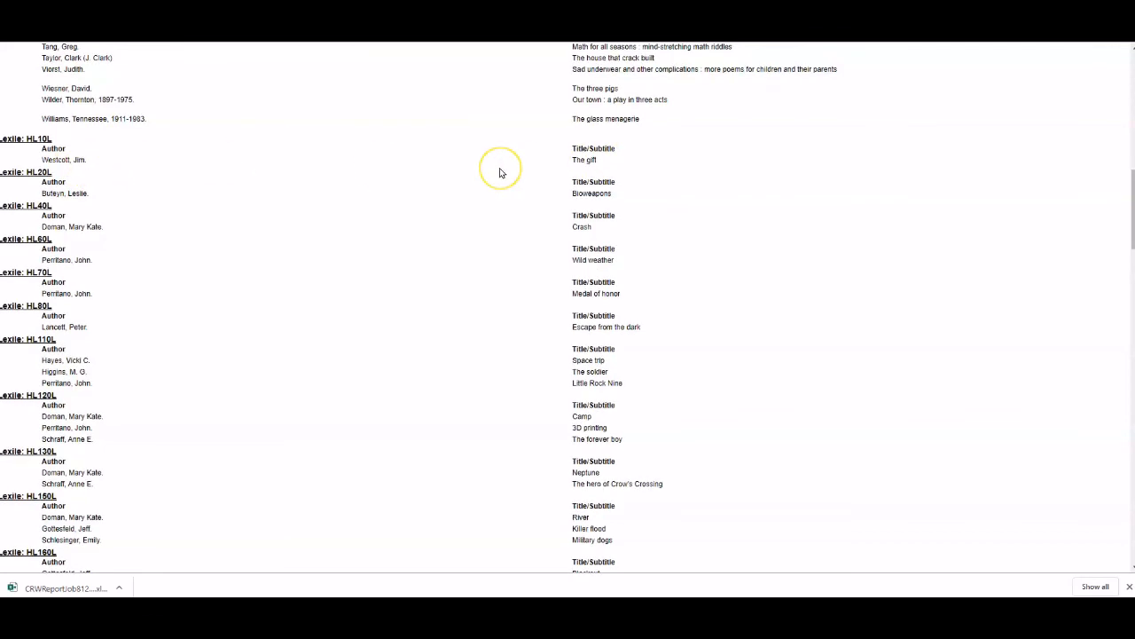
scroll(501, 170, down, 1)
scroll(502, 172, down, 3)
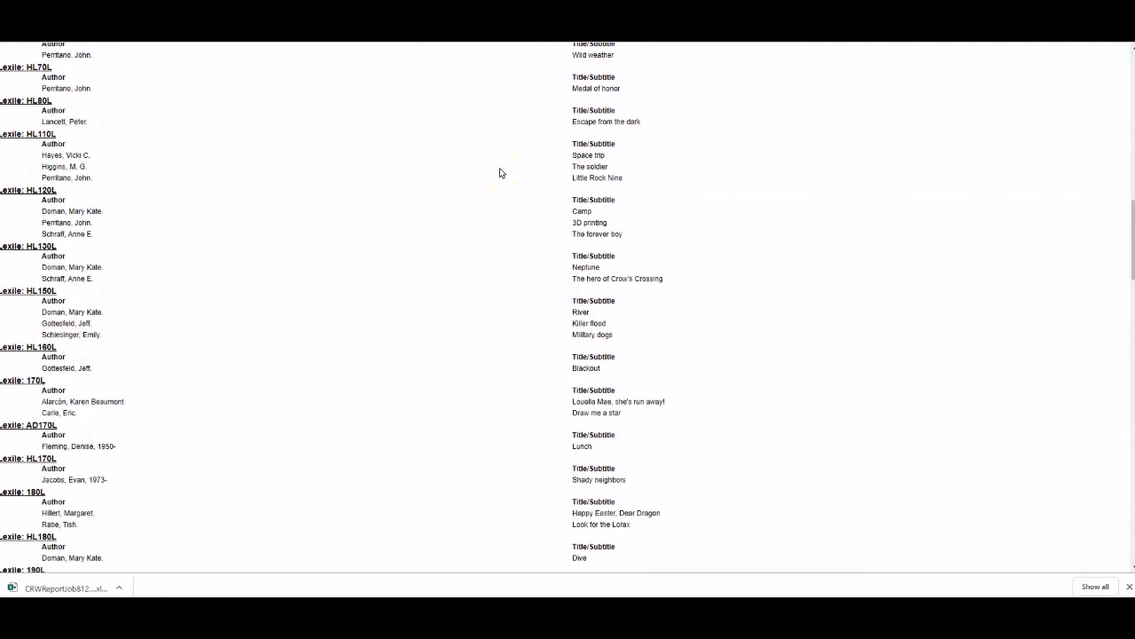
scroll(500, 172, down, 4)
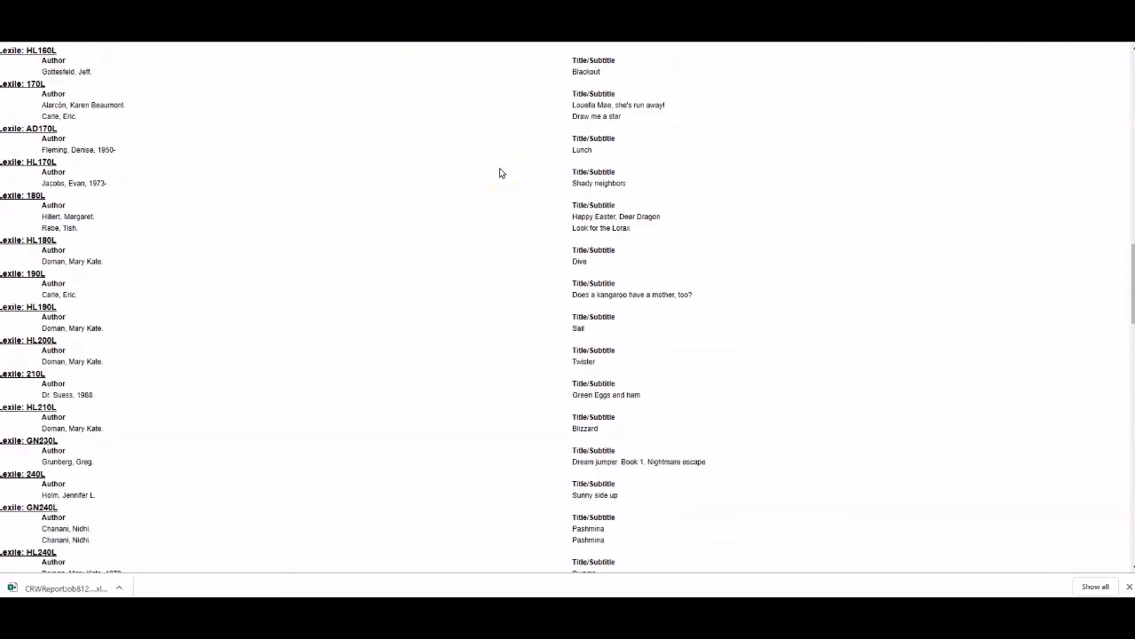
scroll(499, 173, down, 10)
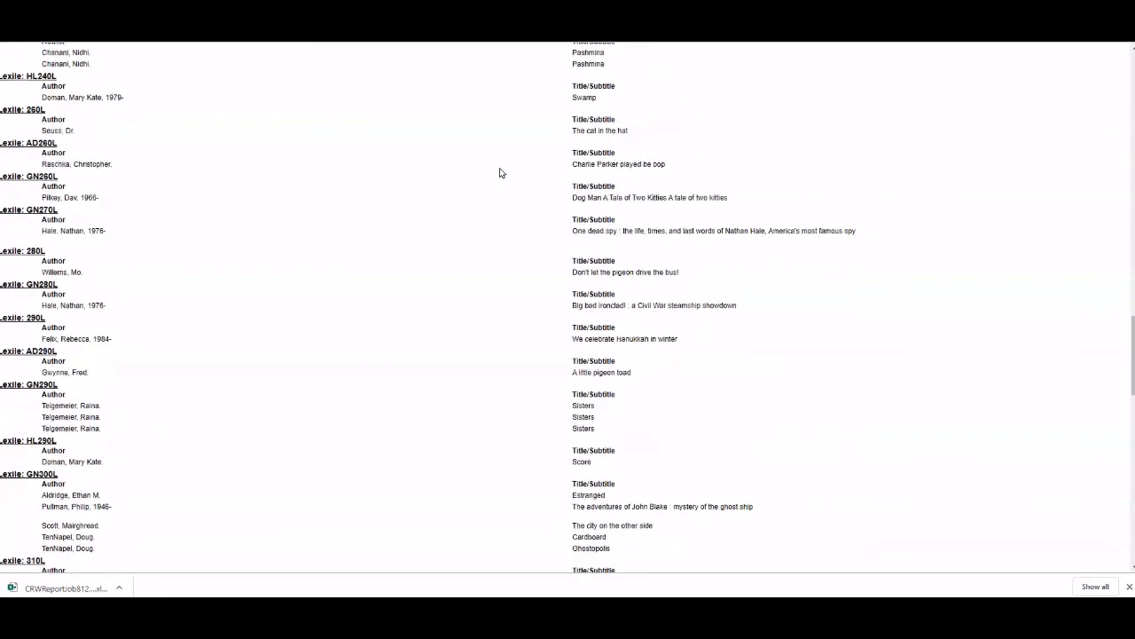
scroll(499, 172, down, 2)
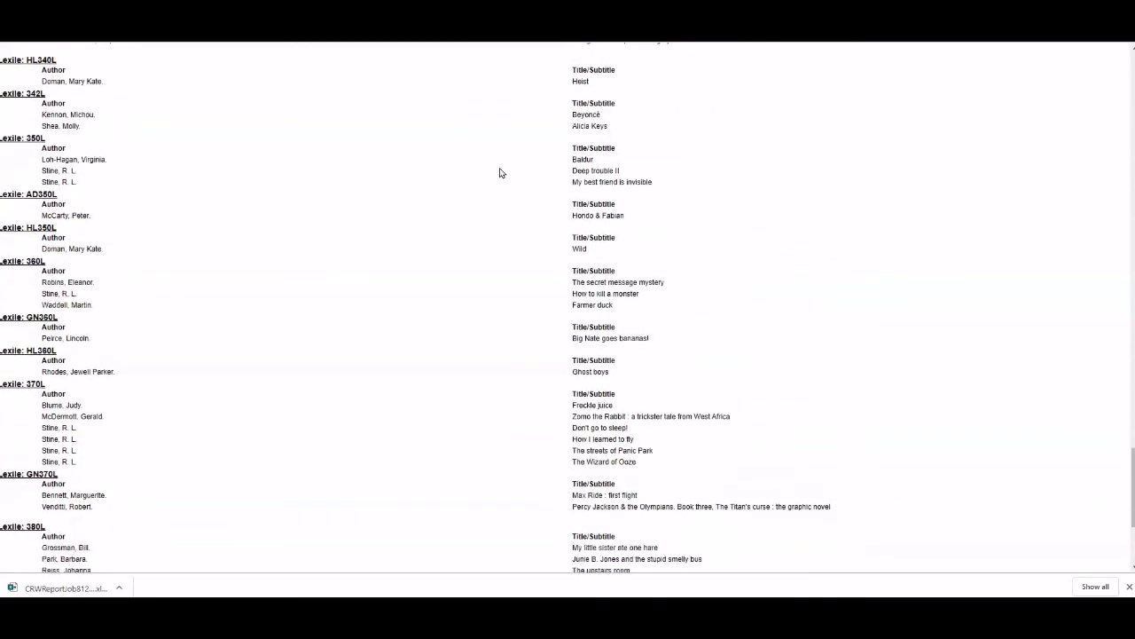
scroll(500, 172, up, 5)
scroll(499, 172, up, 20)
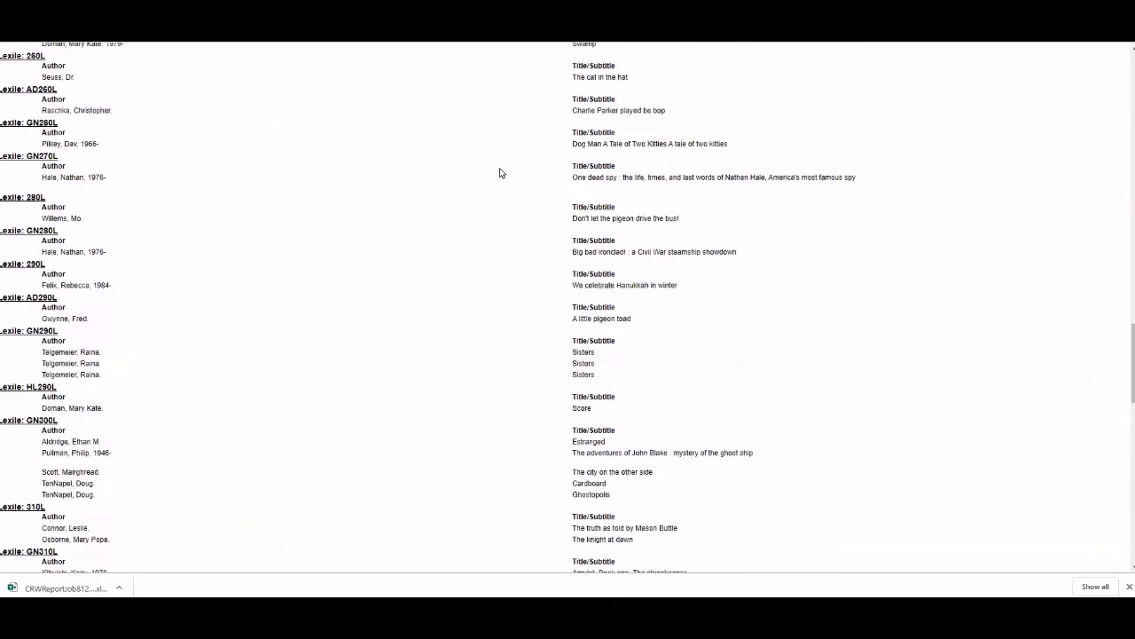
scroll(499, 172, up, 5)
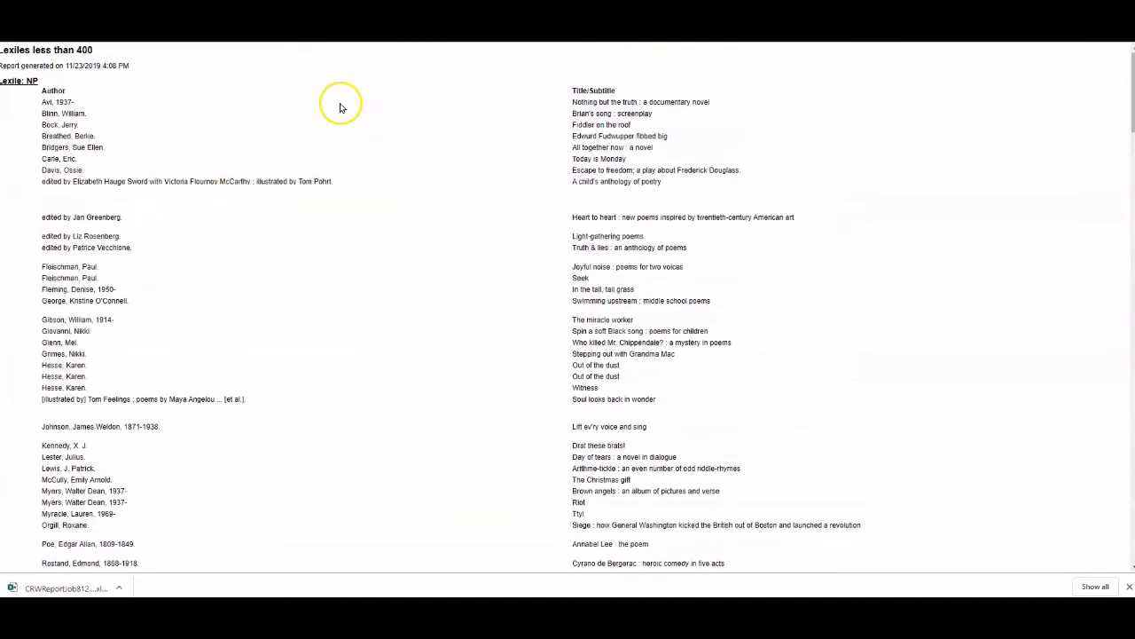
key(ctrl+w)
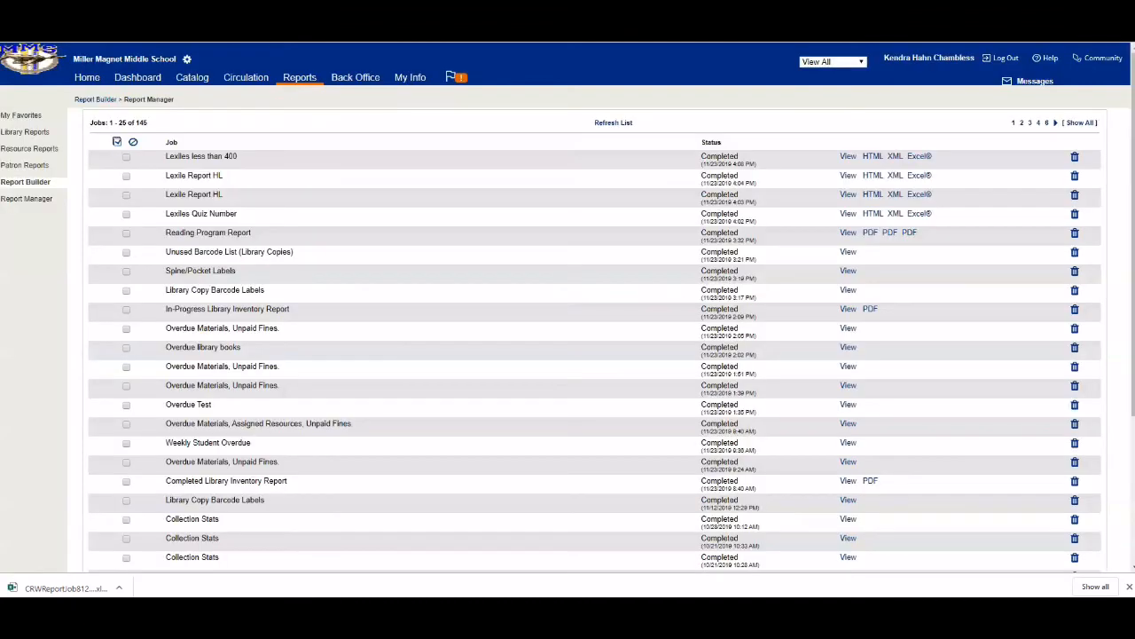